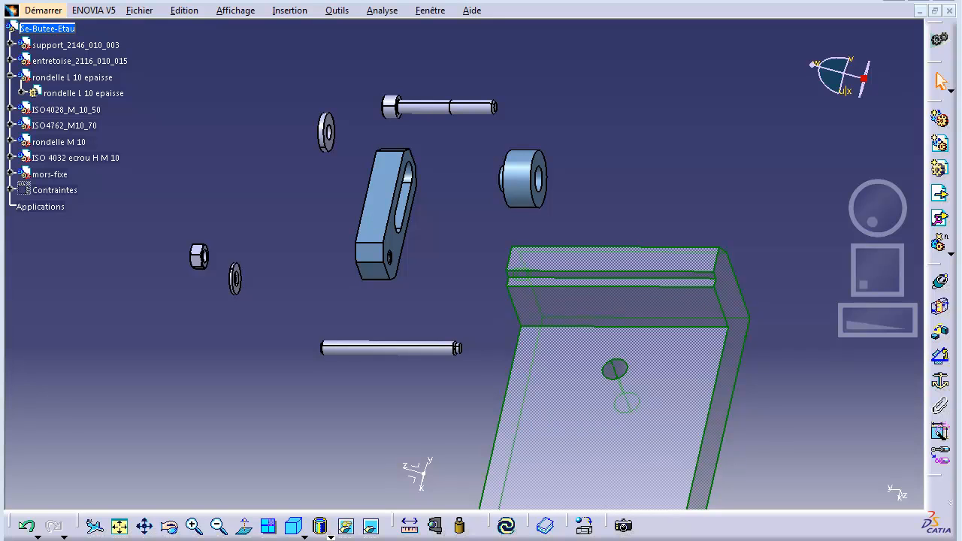
Step: Update the existing vise-stop assembly to bring its parts into position and rotate the view to inspect it
left_click(524, 197)
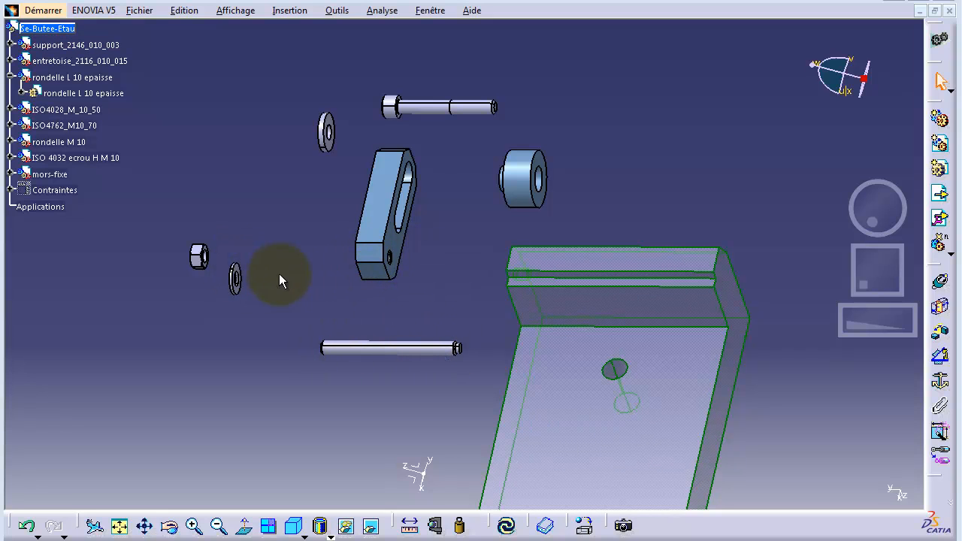
left_click(506, 525)
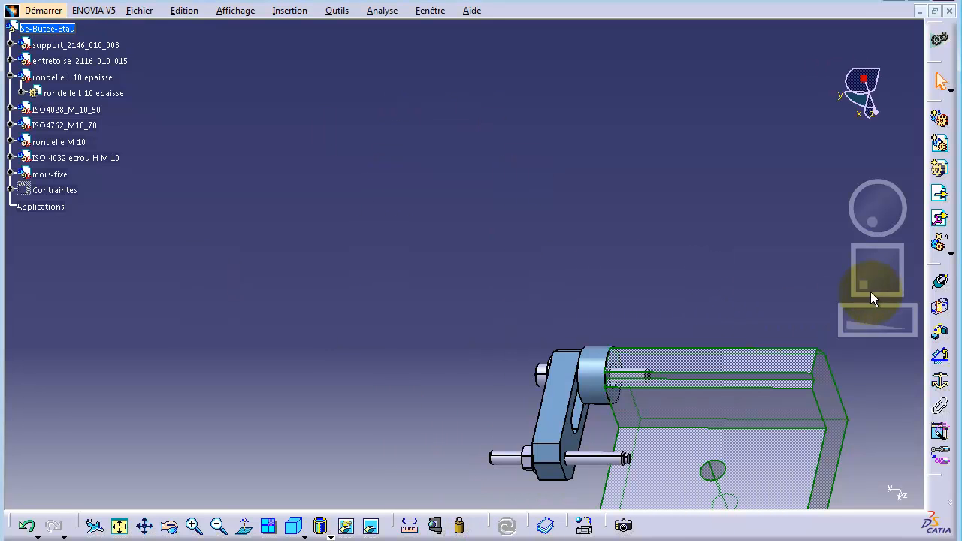
left_click_drag(880, 285, 846, 209)
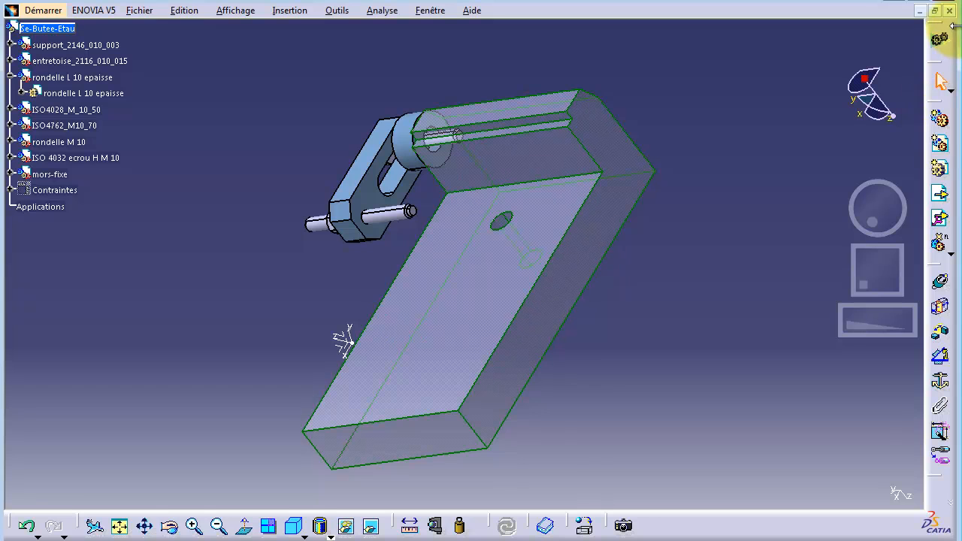
Step: Close the Se-Butee-Etau assembly without saving its changes
left_click(950, 11)
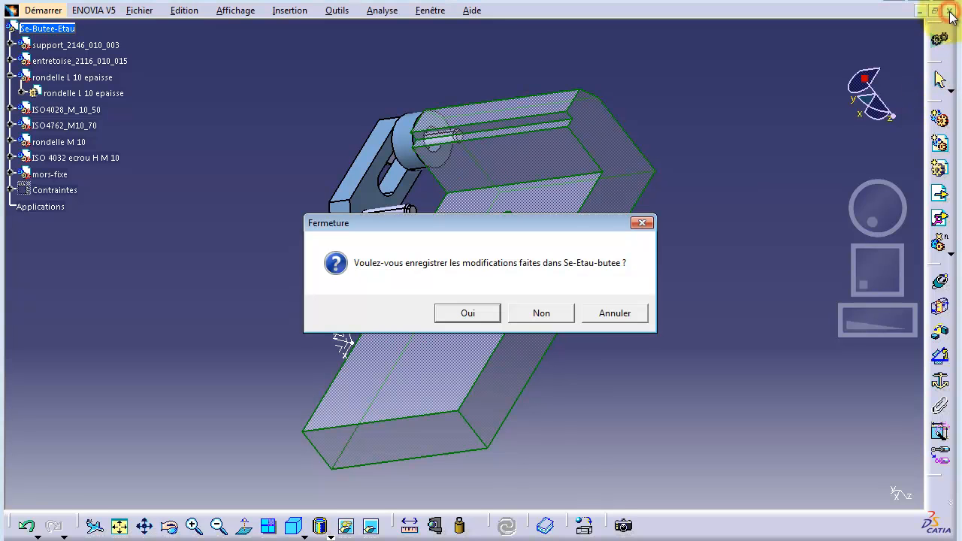
left_click(543, 316)
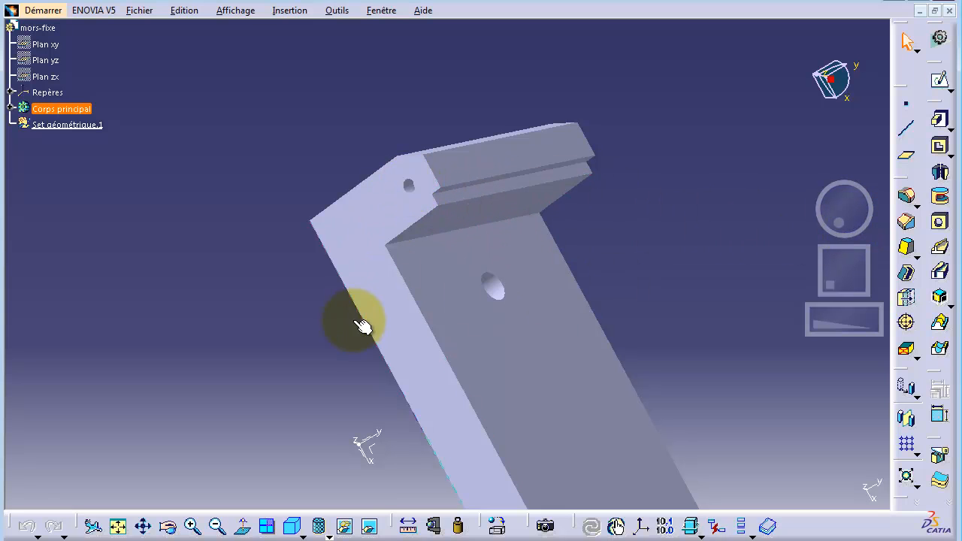
Step: Close the open mors-fixe, support and entretoise part windows
left_click(948, 10)
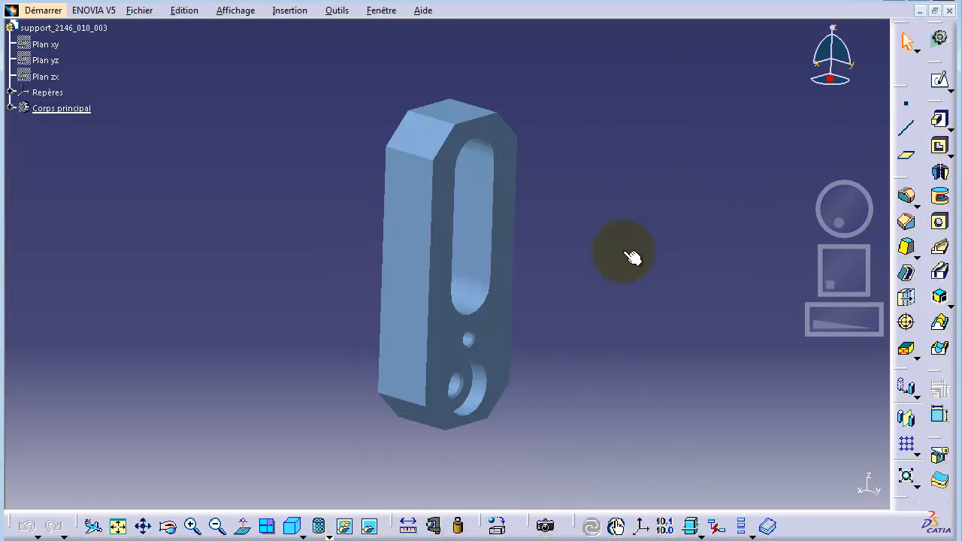
left_click_drag(844, 226, 859, 208)
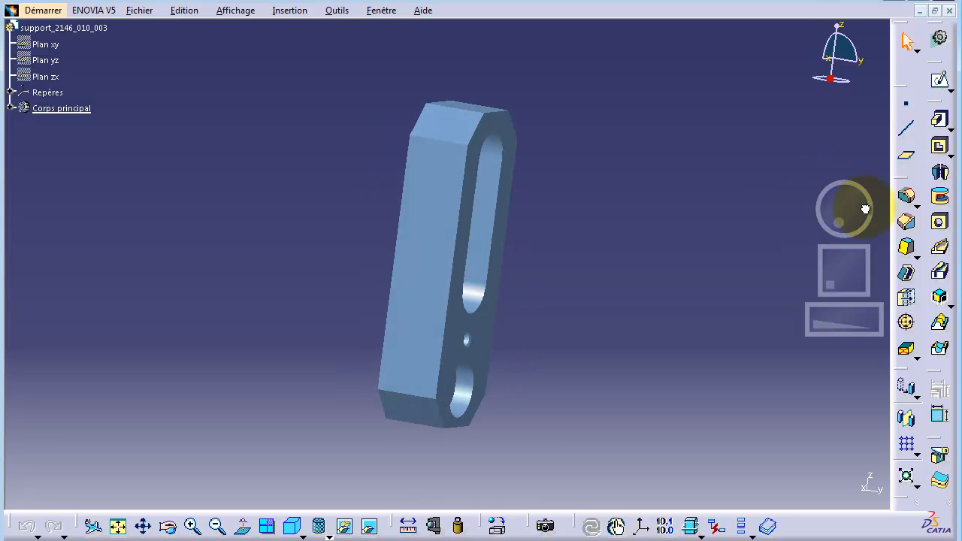
left_click(950, 11)
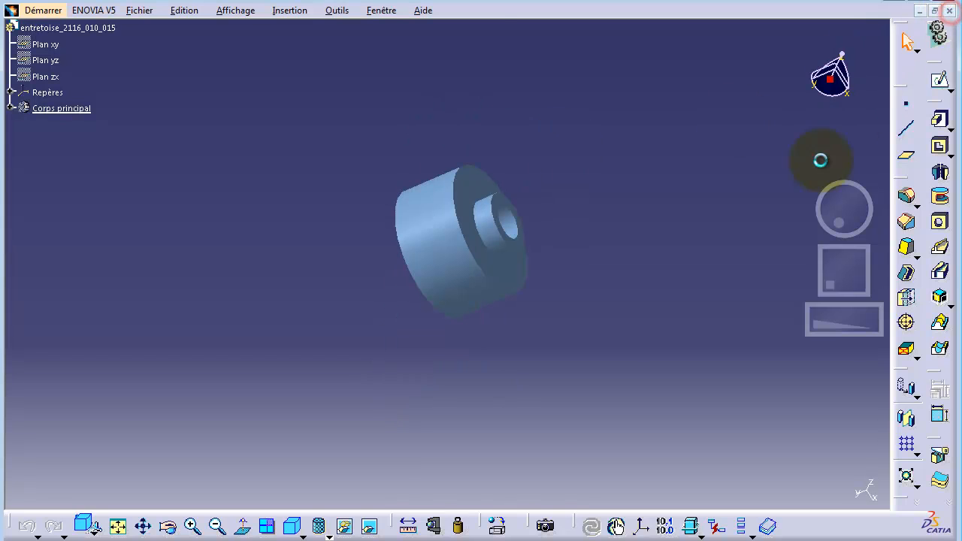
left_click_drag(838, 208, 818, 217)
left_click(541, 263)
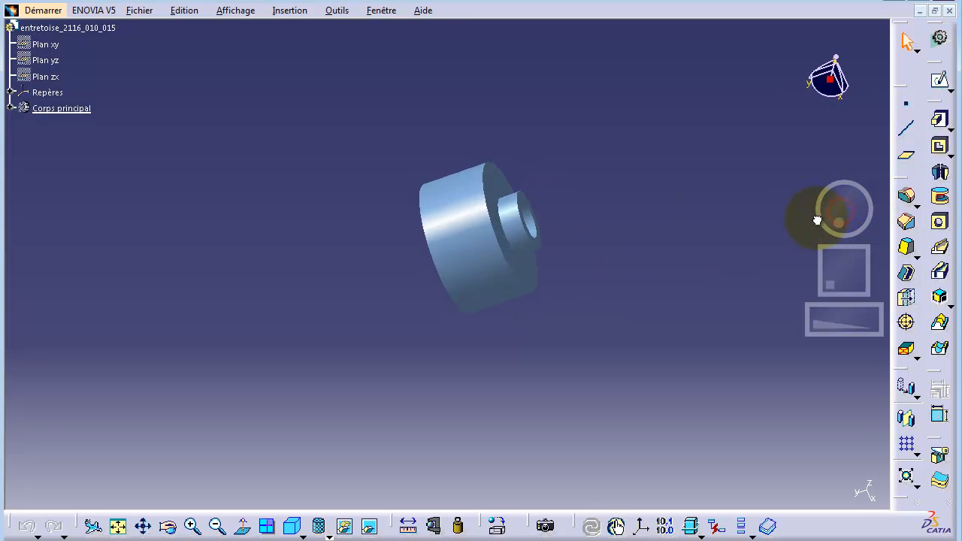
left_click(950, 12)
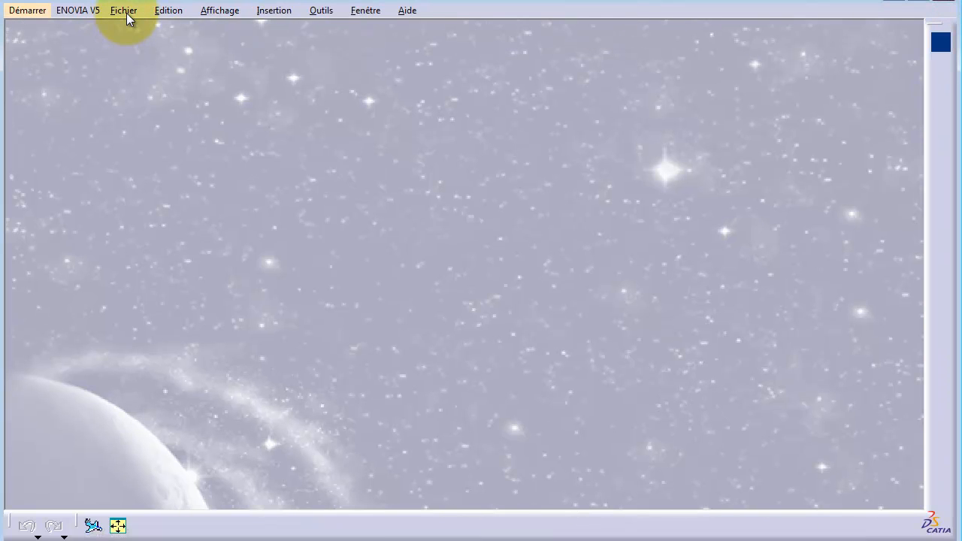
Step: Create a new Product document with the product reference se-butee
left_click(125, 12)
left_click(145, 28)
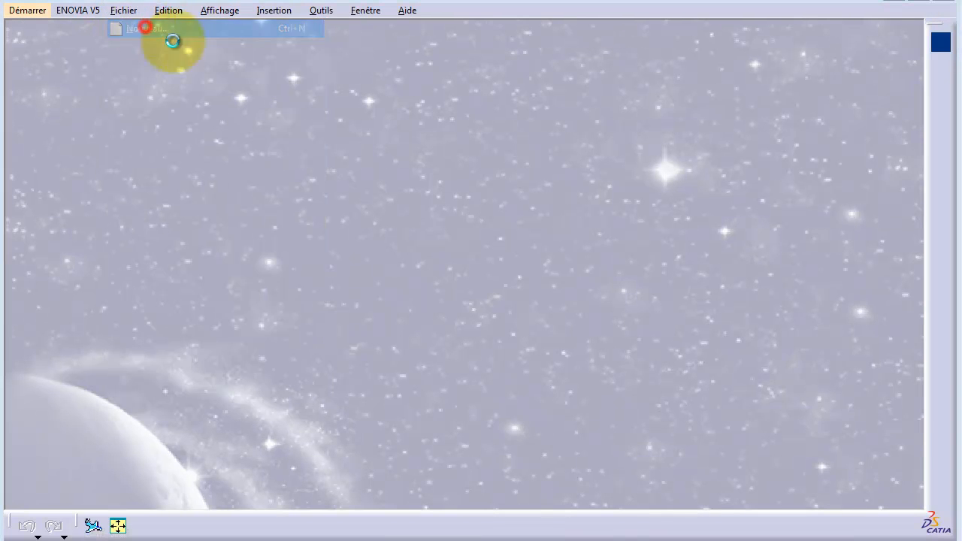
left_click_drag(902, 399, 903, 427)
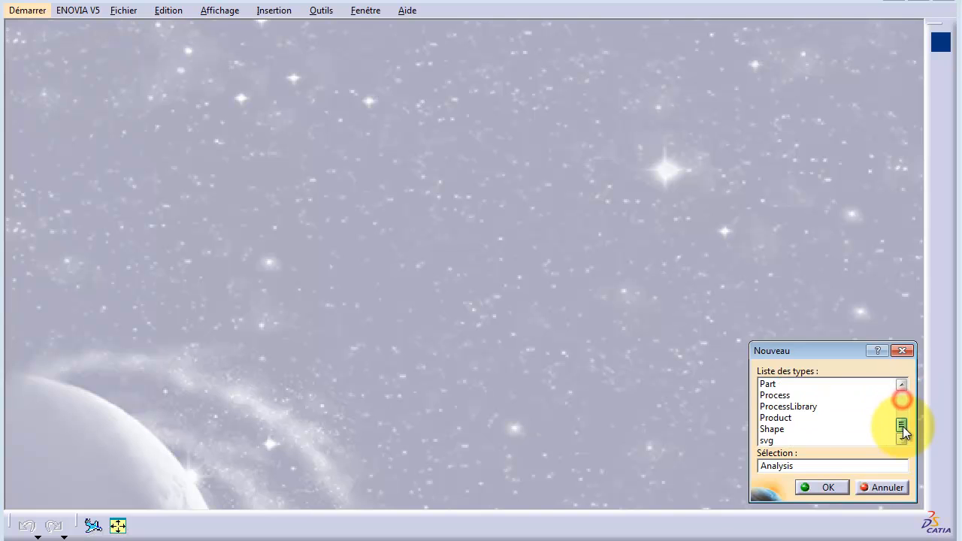
left_click(797, 418)
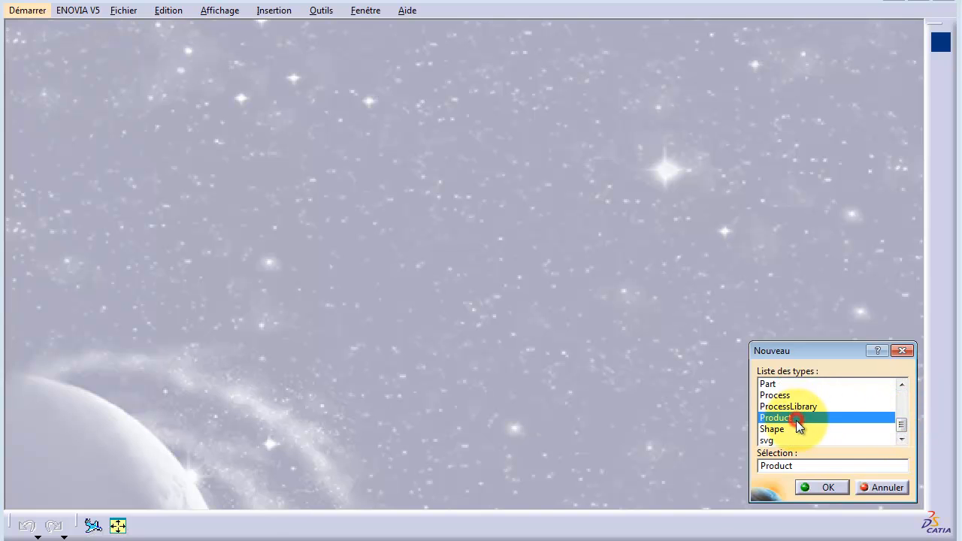
left_click(820, 487)
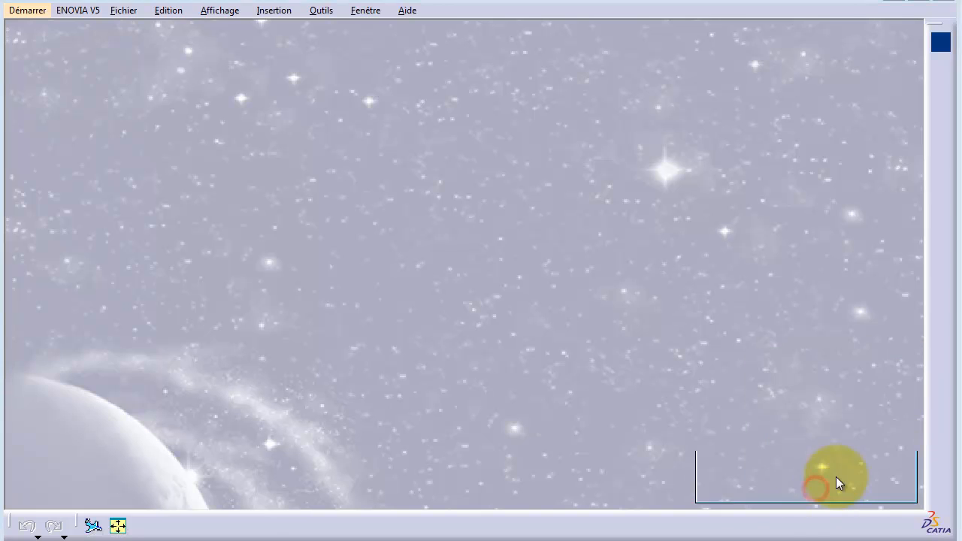
double_click(877, 465)
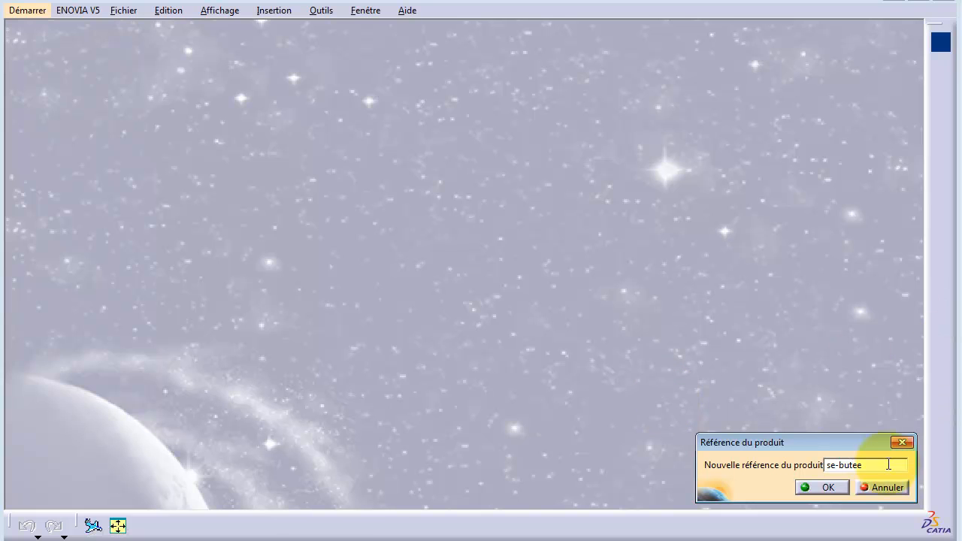
left_click(817, 487)
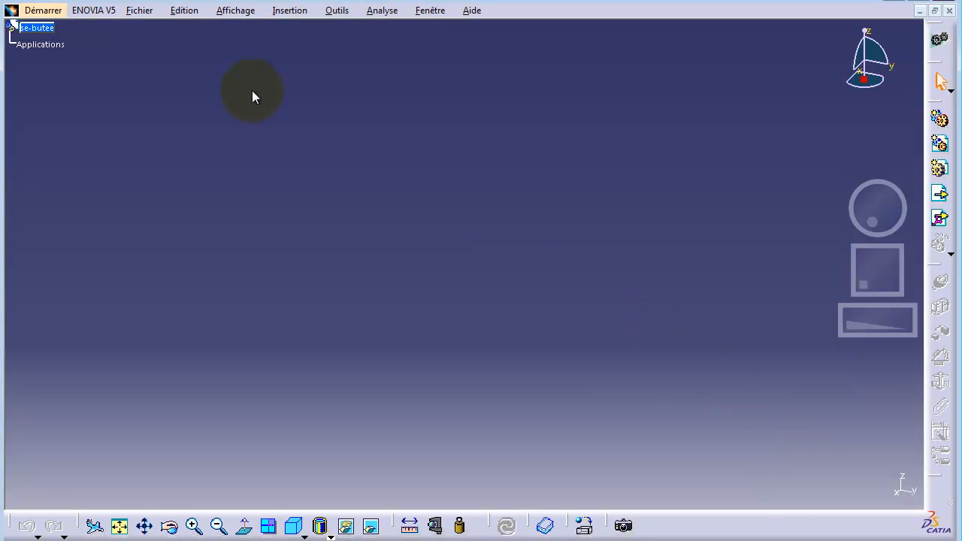
Step: Insert the existing component etau02_mors-fixe.stp from the Exo folder into the se-butee product
left_click(51, 28)
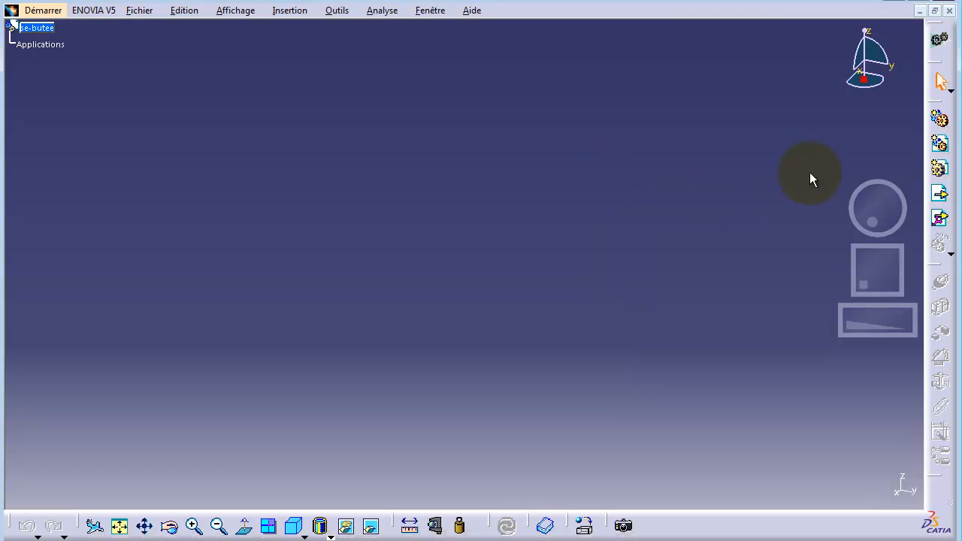
left_click(941, 196)
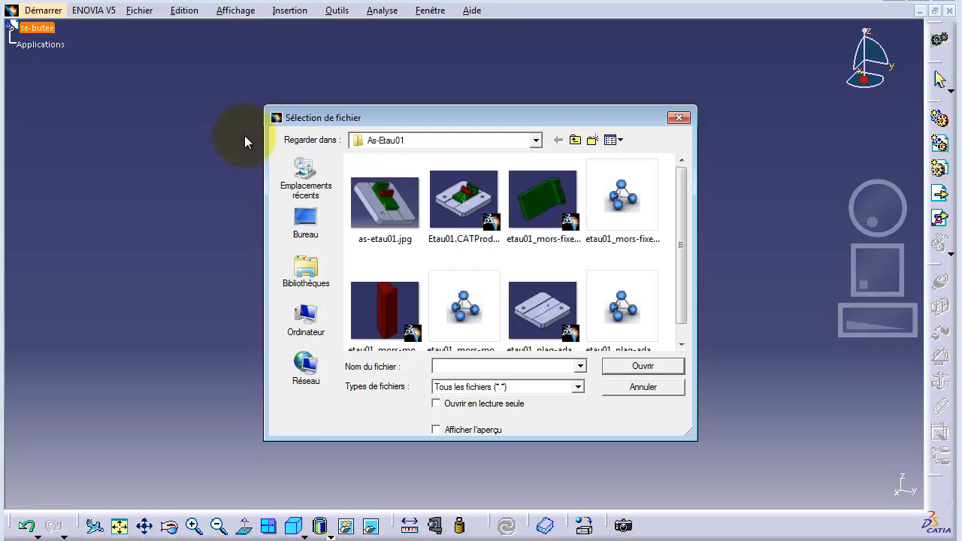
left_click(575, 141)
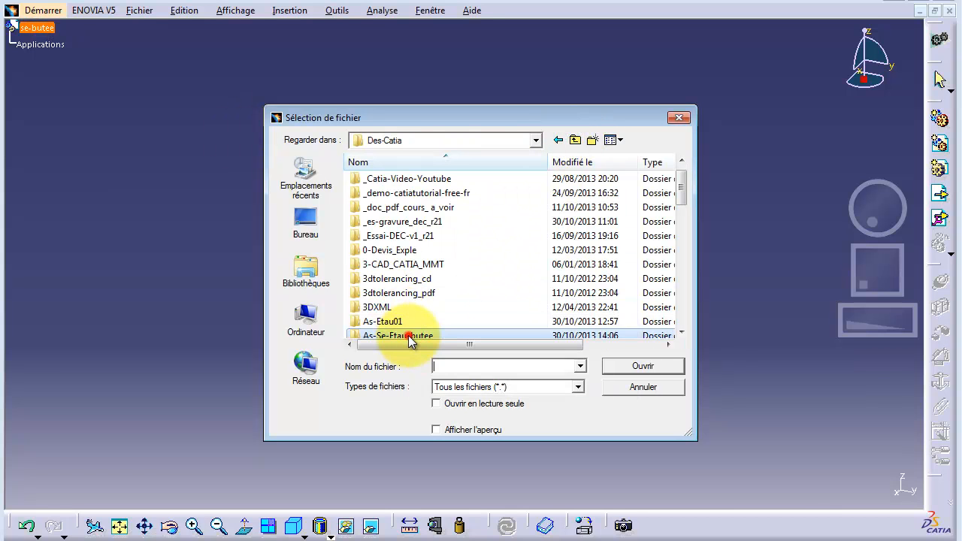
double_click(410, 336)
double_click(380, 179)
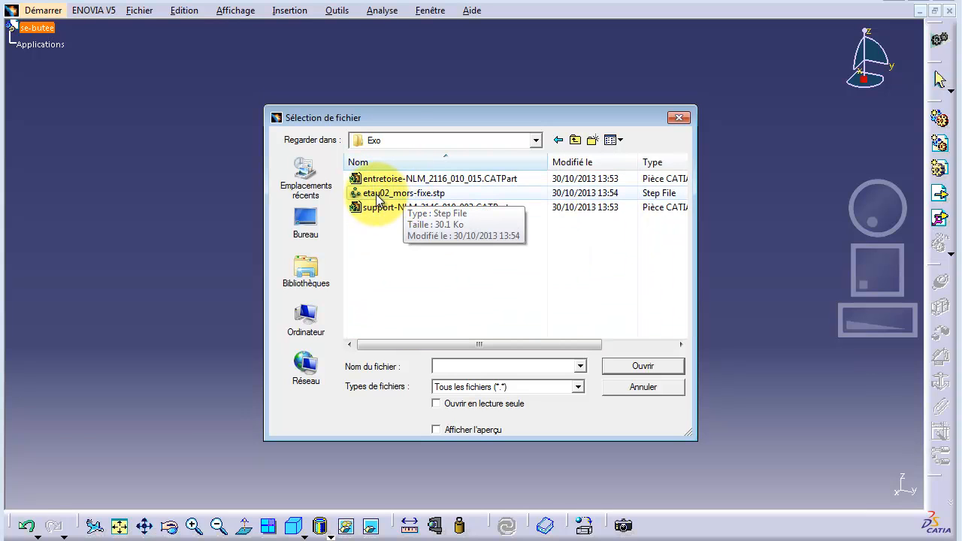
double_click(419, 195)
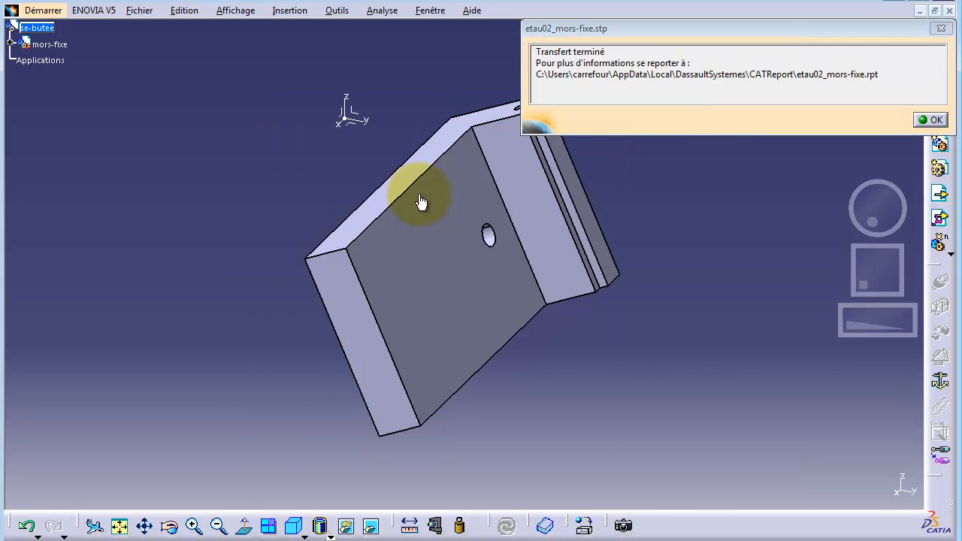
left_click(935, 120)
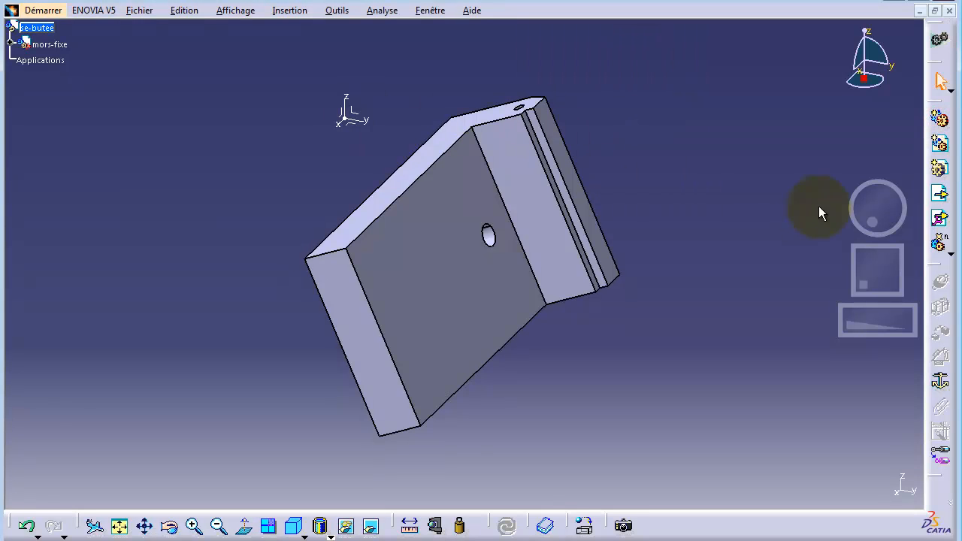
Step: Fix the mors-fixe component in place with the Fix constraint
left_click(9, 44)
left_click(43, 43)
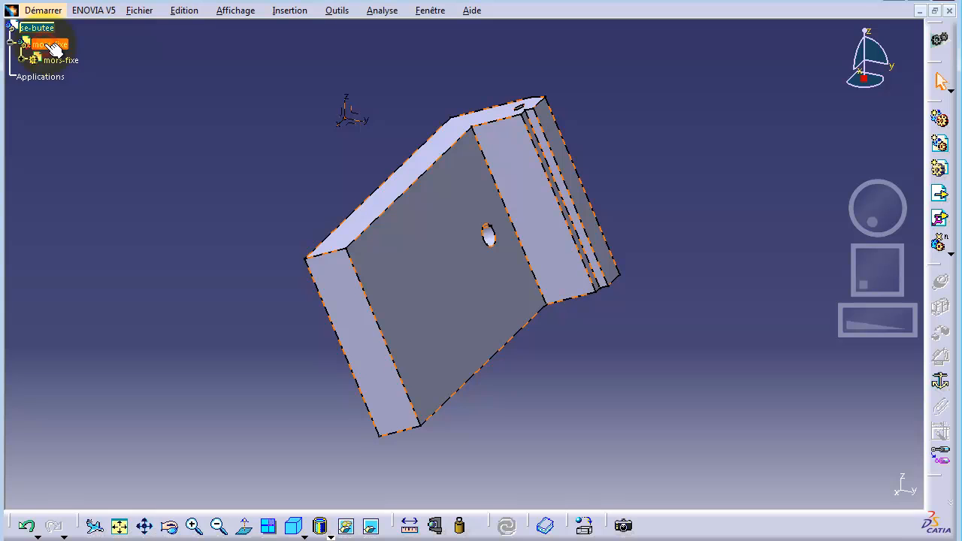
left_click(941, 383)
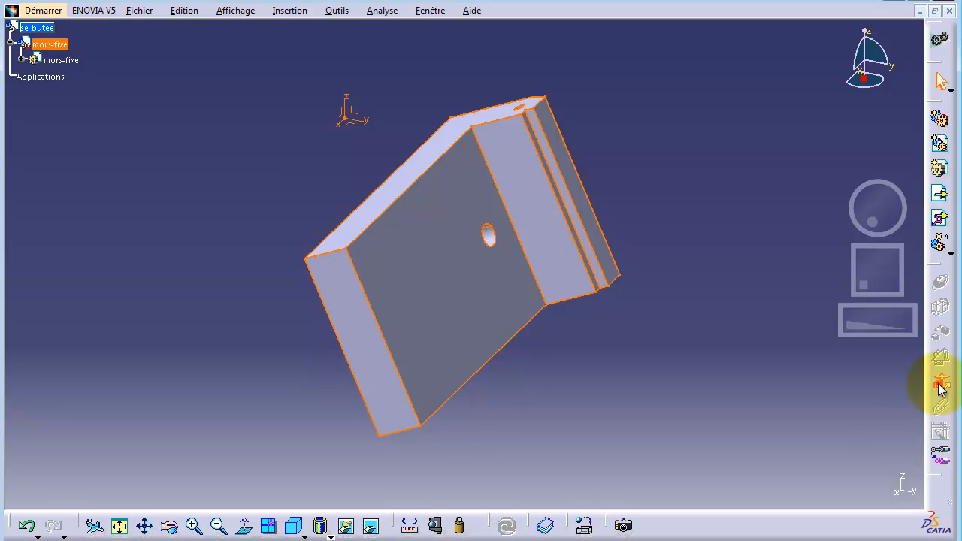
Step: Set the mors-fixe main body's fill colour to dark green and its transparency to 161
left_click(22, 60)
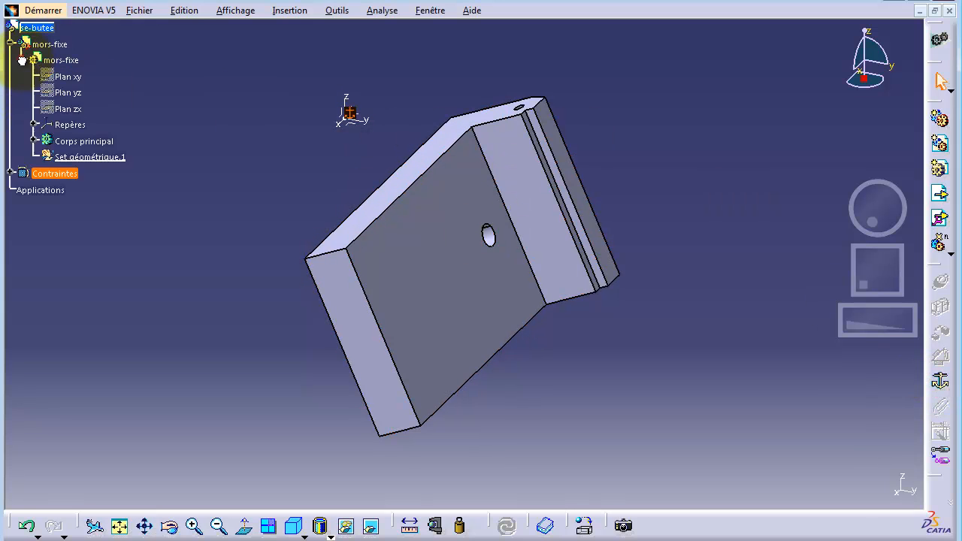
left_click(34, 140)
left_click(87, 141)
right_click(96, 145)
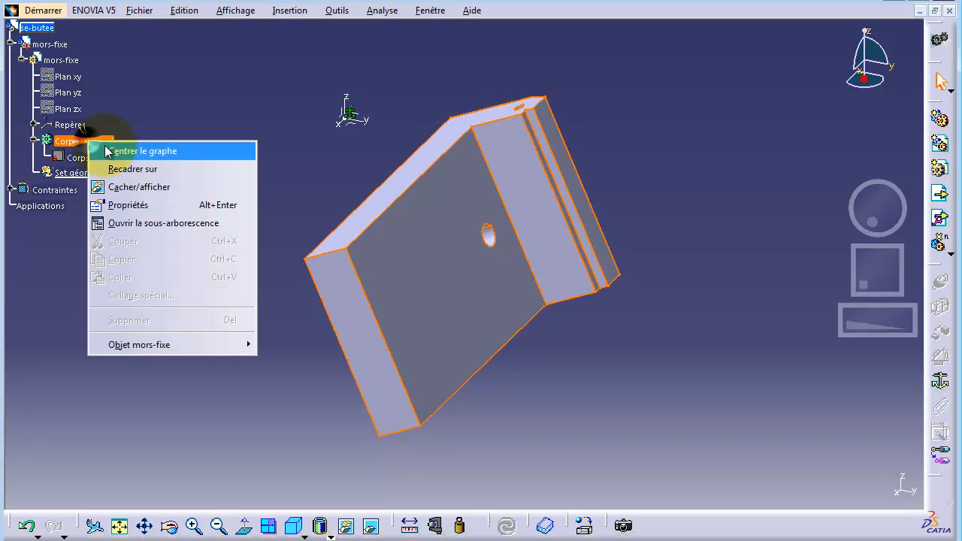
left_click(148, 208)
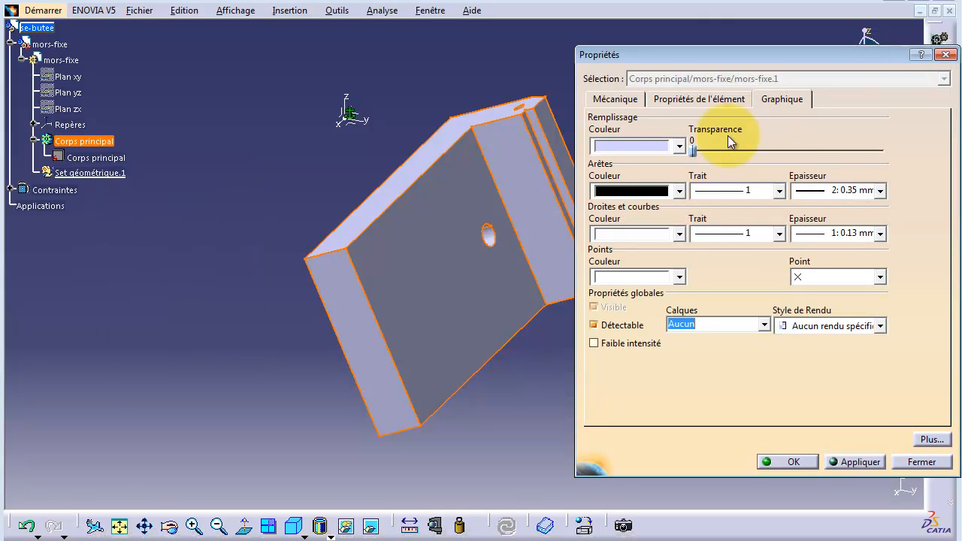
left_click(680, 148)
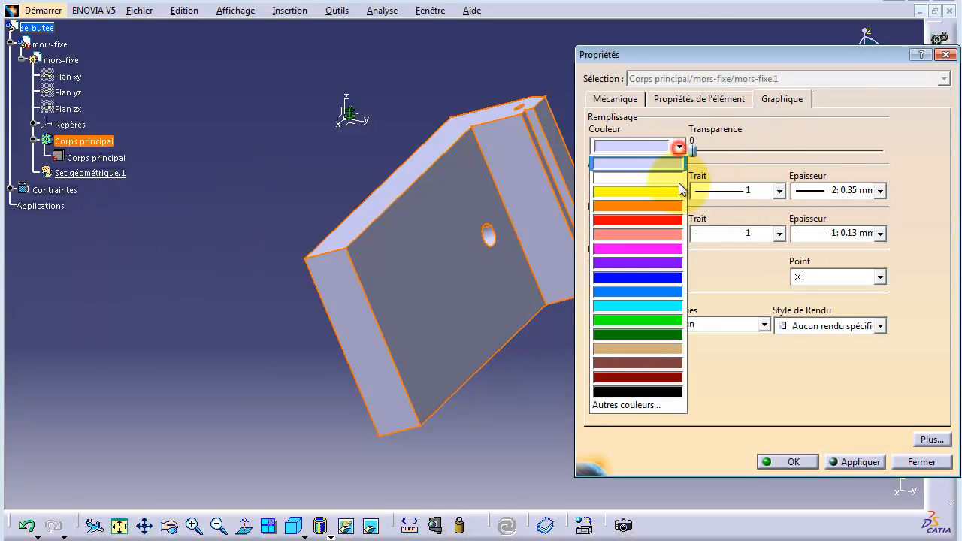
left_click(654, 329)
left_click_drag(692, 150, 813, 160)
left_click(791, 461)
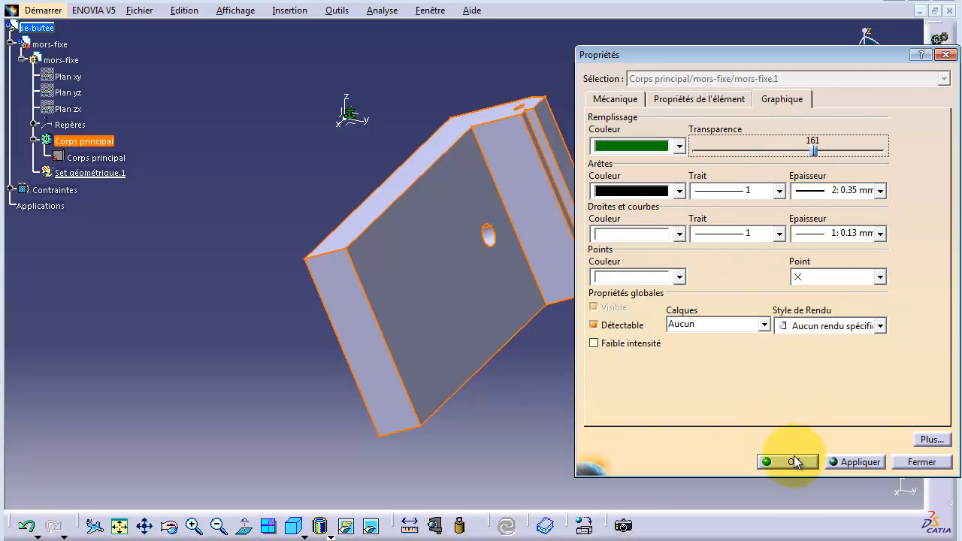
Step: Rotate the view and examine the transparent mors-fixe part and its holes
left_click_drag(880, 208, 734, 178)
left_click(734, 177)
left_click_drag(851, 198, 878, 252)
left_click(336, 141)
left_click(741, 146)
left_click(342, 115)
left_click(218, 143)
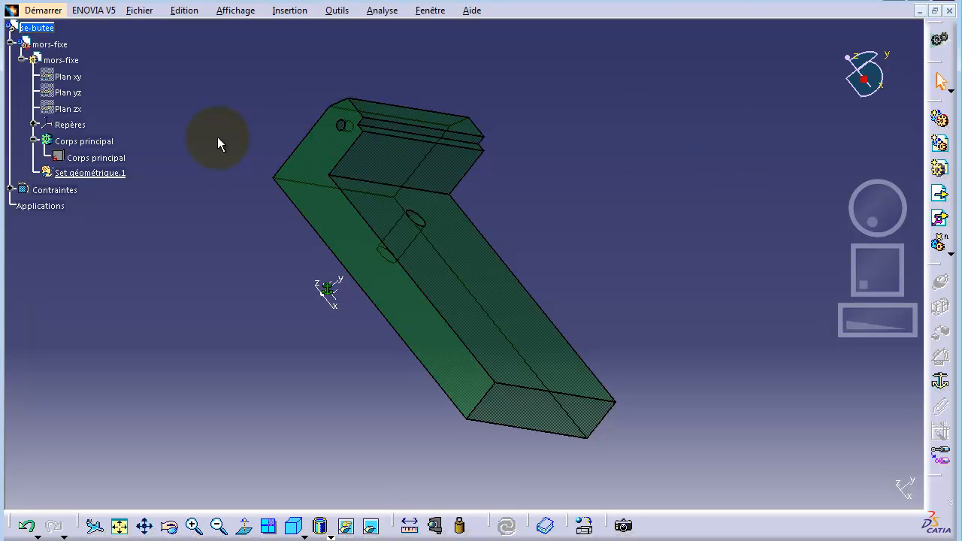
left_click(344, 136)
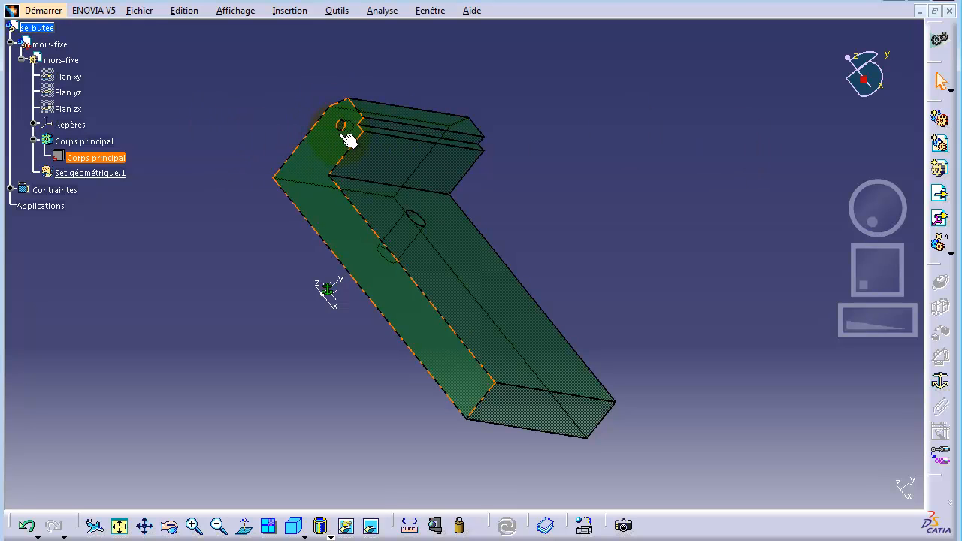
left_click(325, 122)
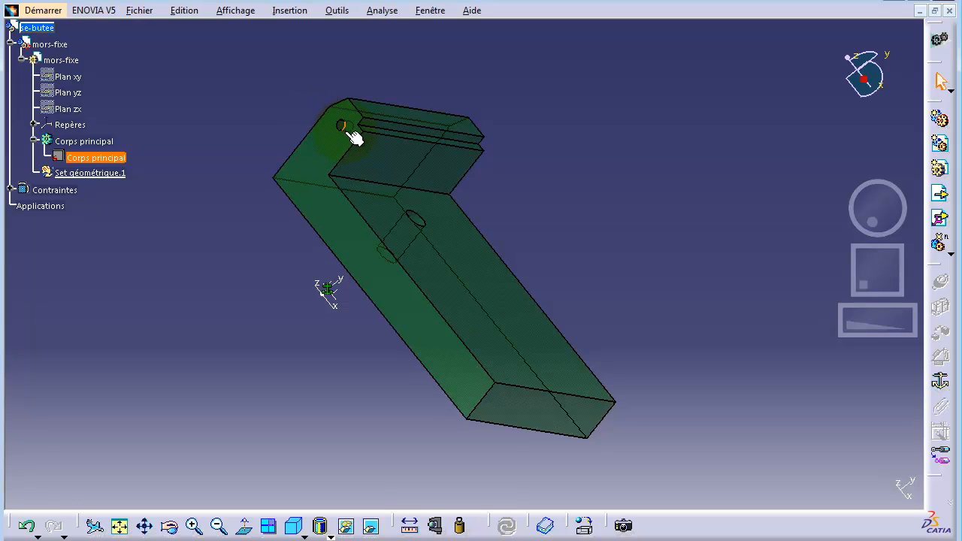
left_click(374, 126)
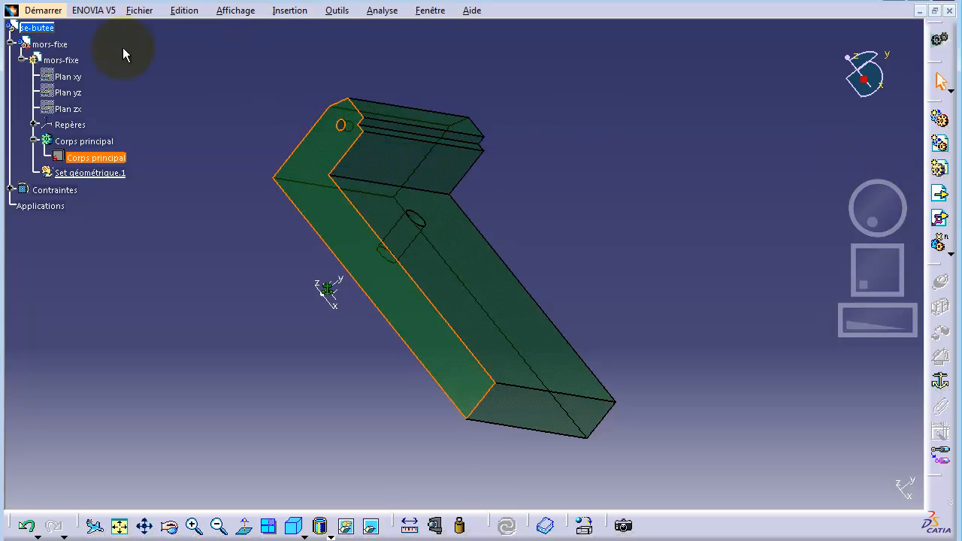
Step: Insert the existing component entretoise_2116_010_015 into the se-butee product
left_click(36, 28)
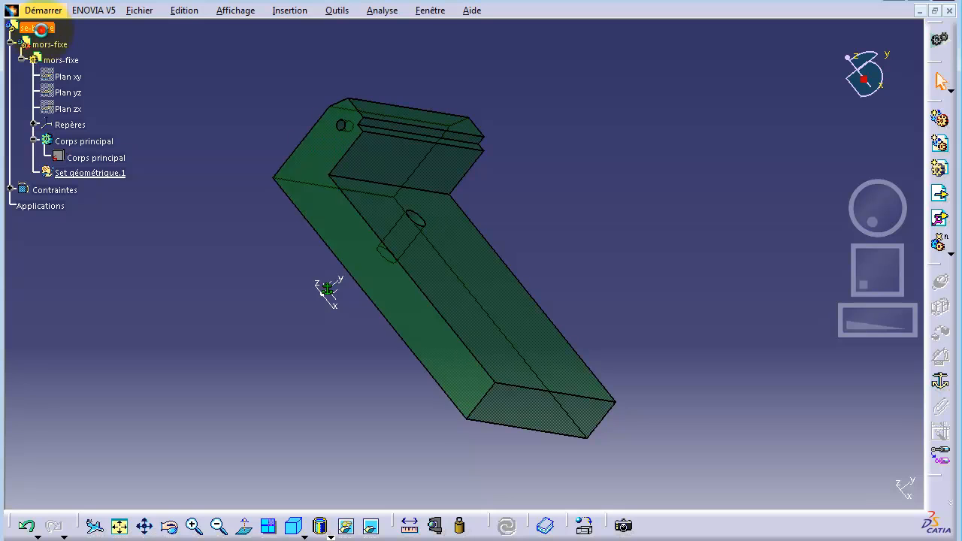
left_click(939, 200)
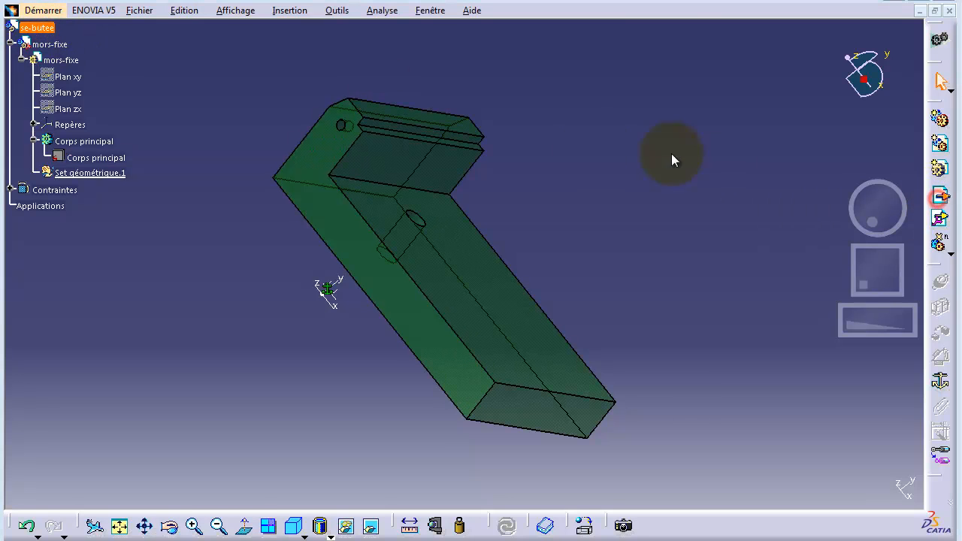
double_click(408, 179)
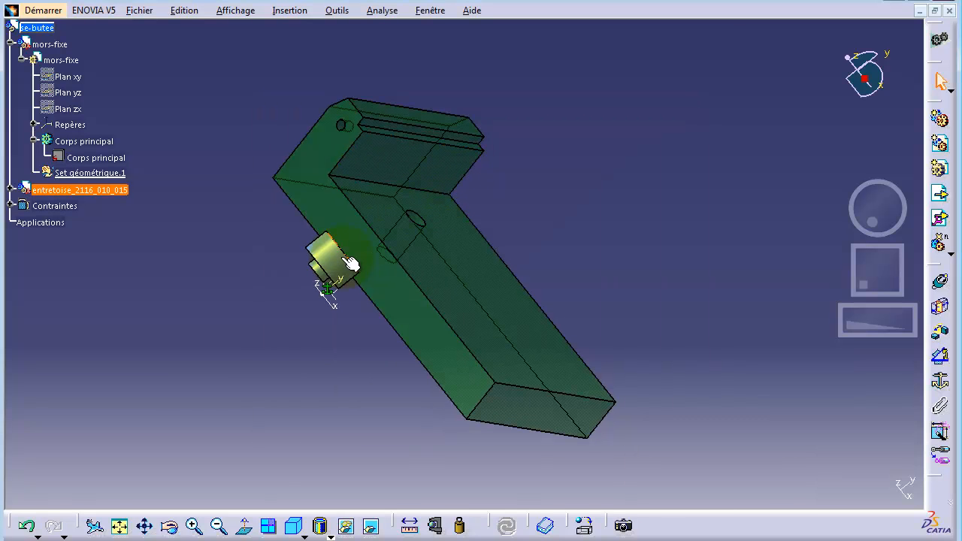
Step: Attach the compass to the entretoise and rotate the spacer so its bore faces the mors-fixe part
left_click_drag(872, 209, 843, 218)
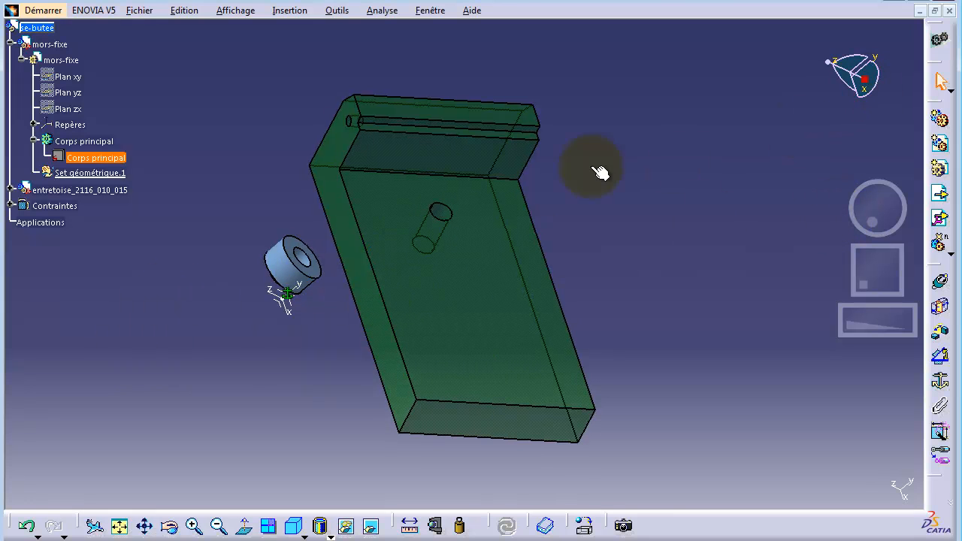
left_click_drag(862, 82, 320, 279)
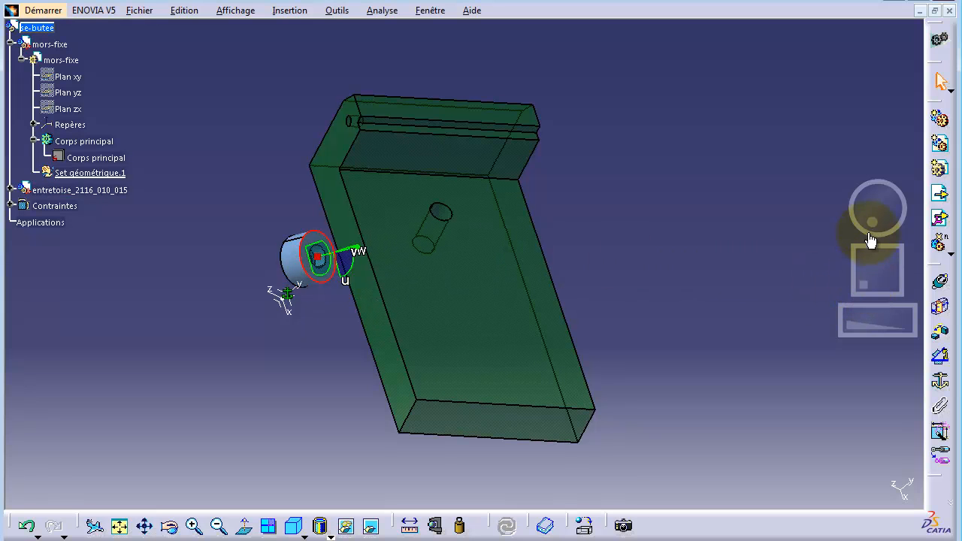
left_click_drag(887, 317, 934, 306)
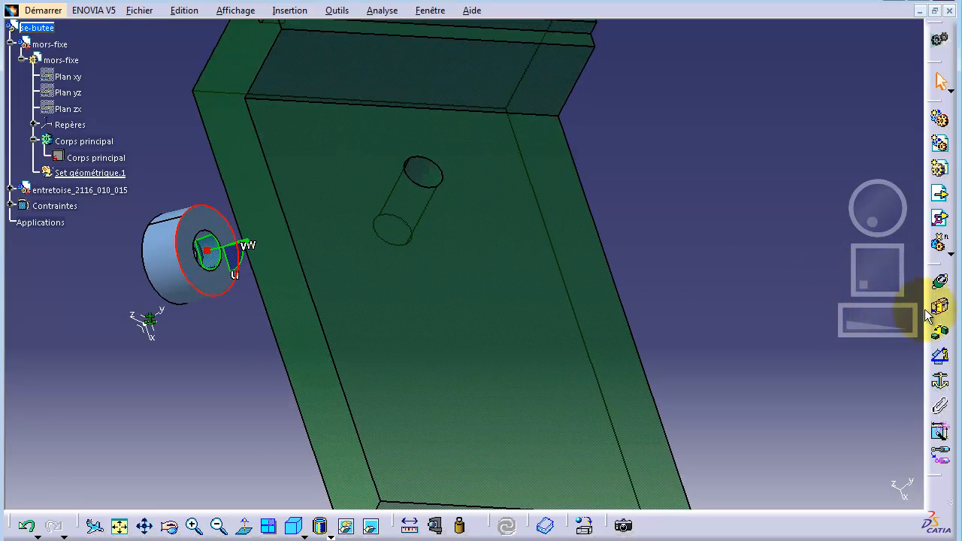
left_click_drag(878, 257, 901, 286)
left_click_drag(864, 323, 882, 327)
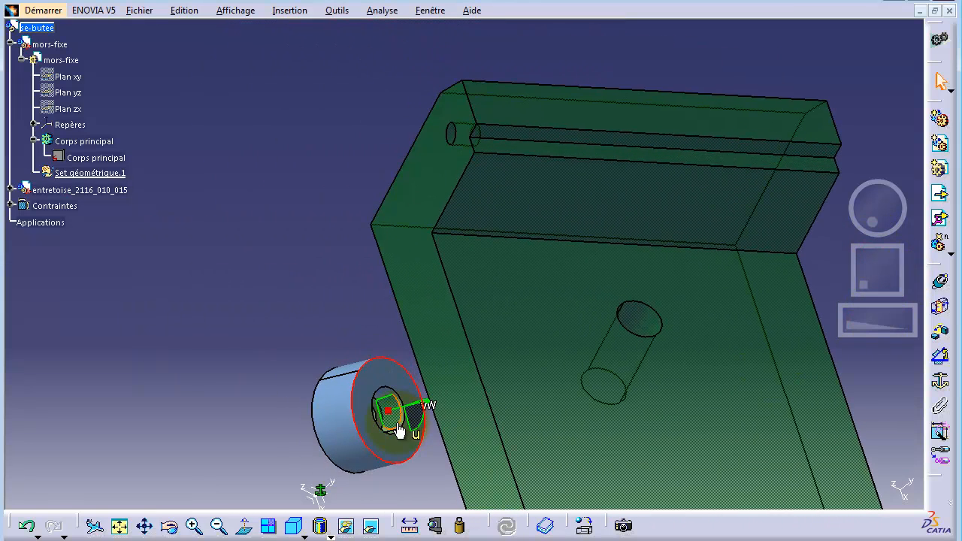
left_click_drag(390, 425, 403, 389)
left_click_drag(410, 226, 380, 200)
left_click_drag(885, 204, 801, 286)
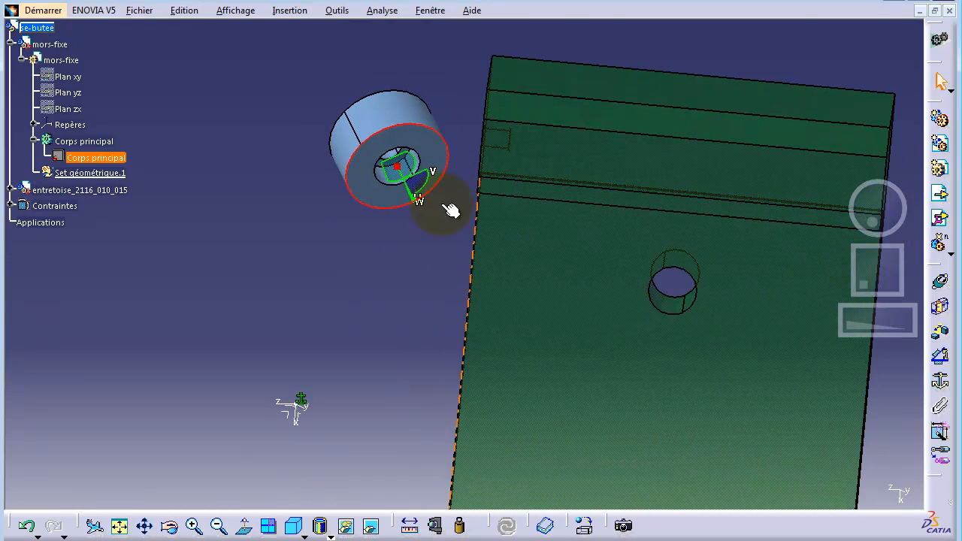
left_click_drag(423, 197, 435, 136)
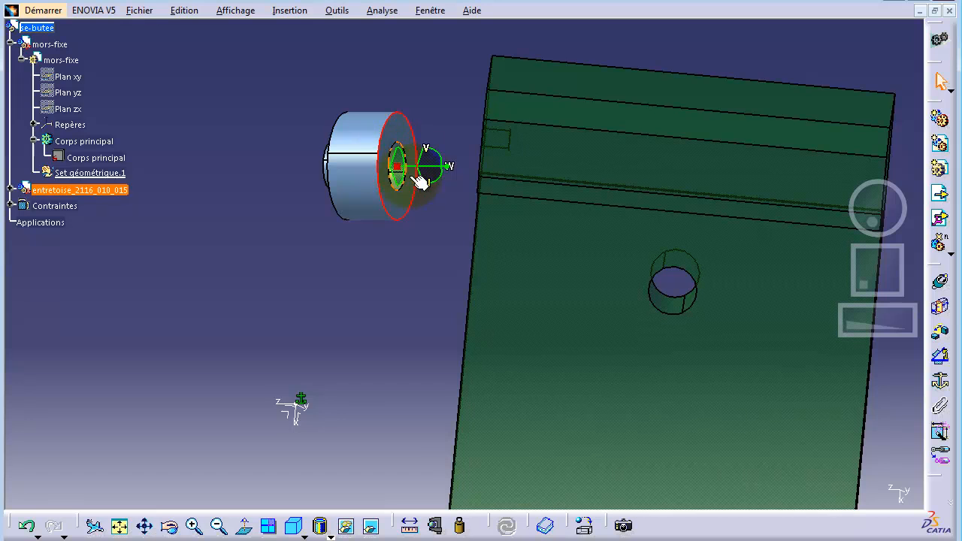
left_click_drag(878, 198, 917, 202)
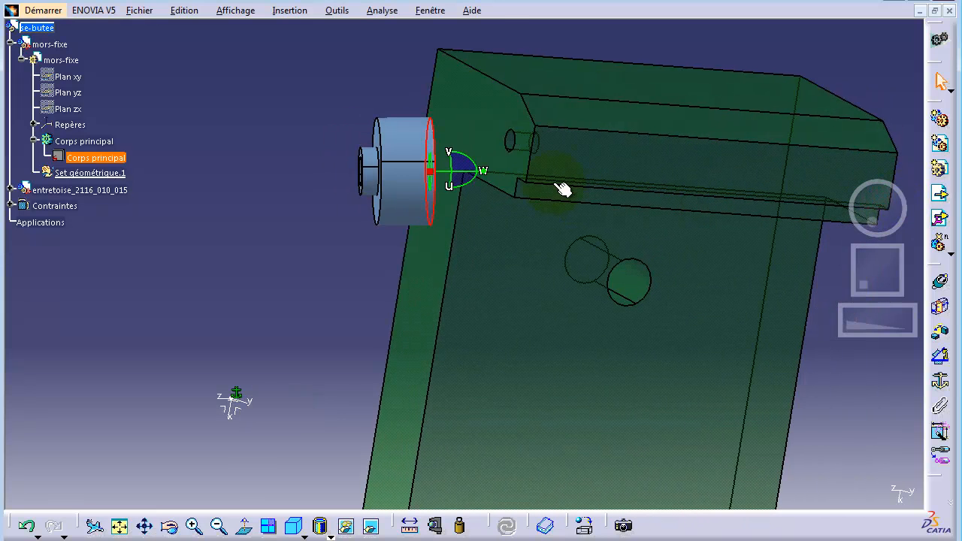
Step: Constrain the entretoise axis coincident with the small hole axis in the mors-fixe, then update the assembly
left_click(288, 154)
left_click_drag(860, 205, 816, 215)
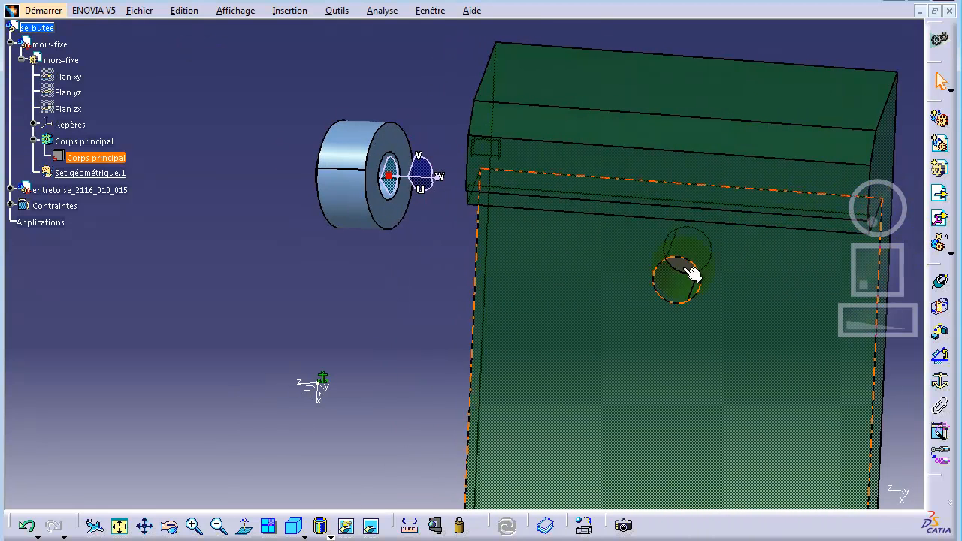
left_click(387, 171)
left_click(939, 307)
left_click_drag(867, 211, 913, 215)
left_click(508, 116)
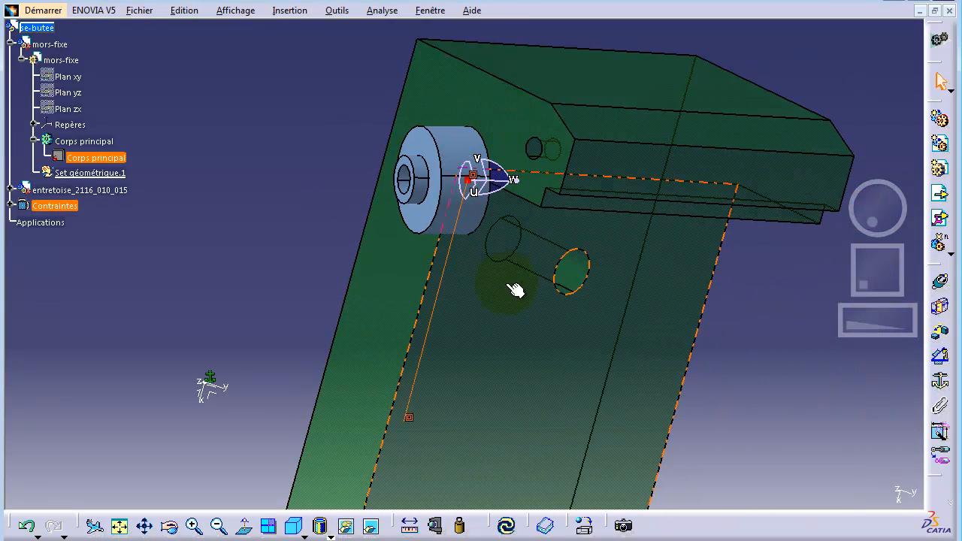
left_click(507, 526)
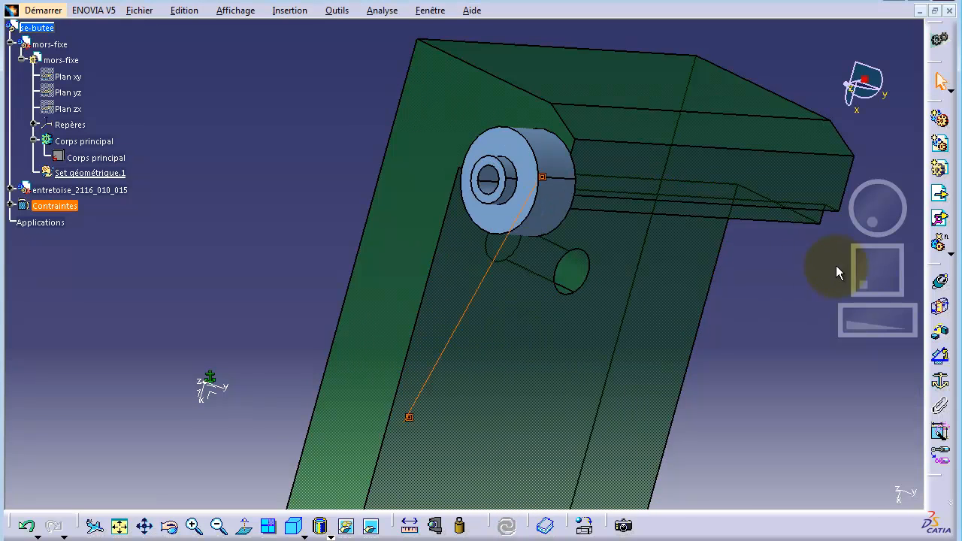
Step: Move the entretoise with the compass to turn its end face toward the mors-fixe
left_click_drag(882, 217, 774, 193)
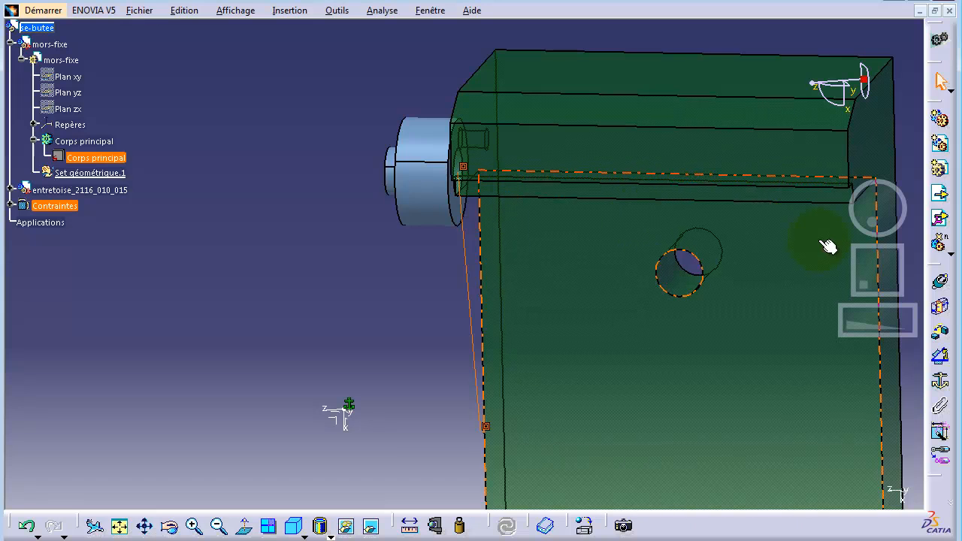
left_click_drag(876, 208, 822, 221)
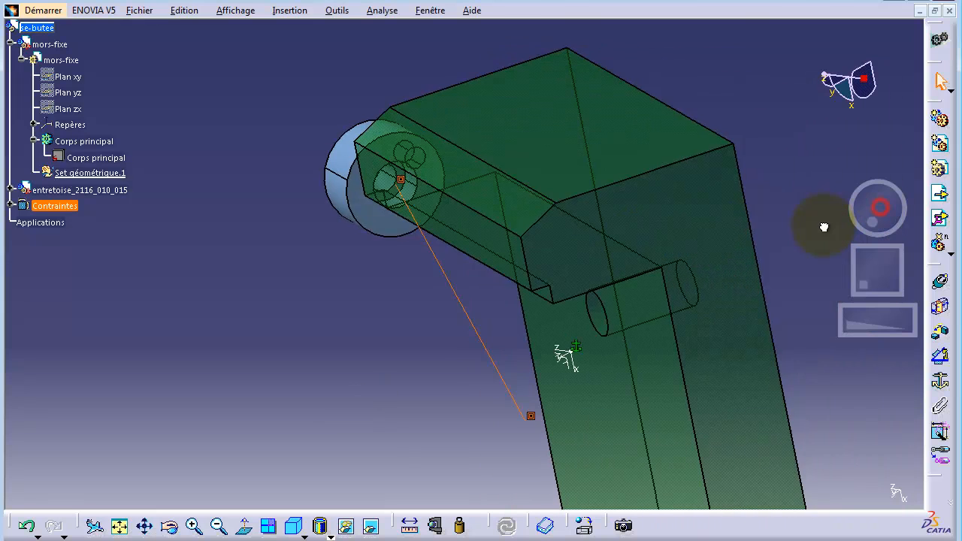
left_click(353, 206)
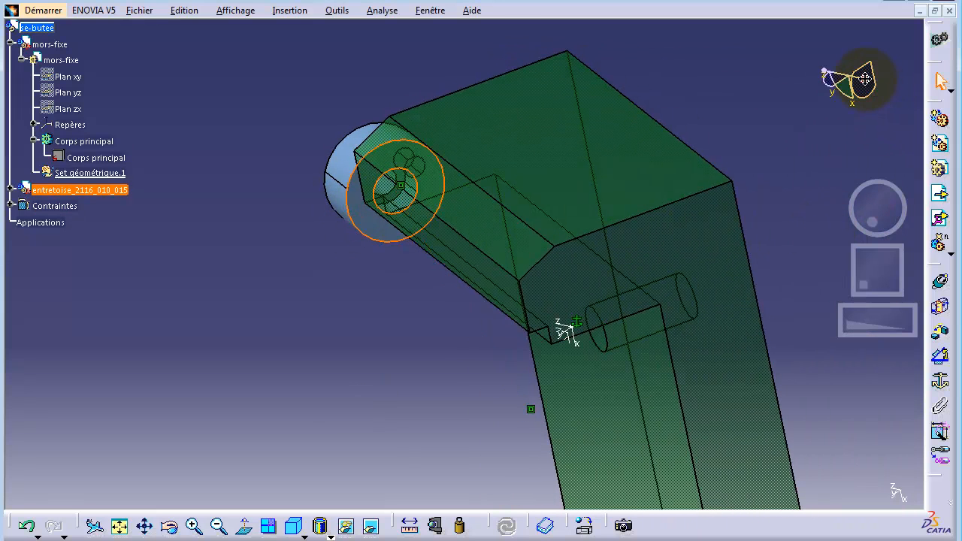
left_click_drag(865, 78, 423, 201)
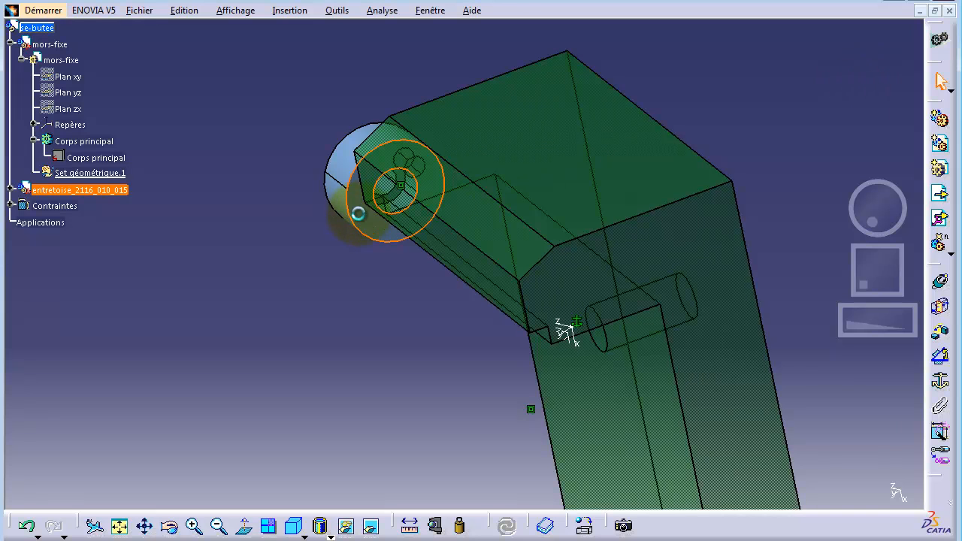
left_click_drag(363, 210, 380, 306)
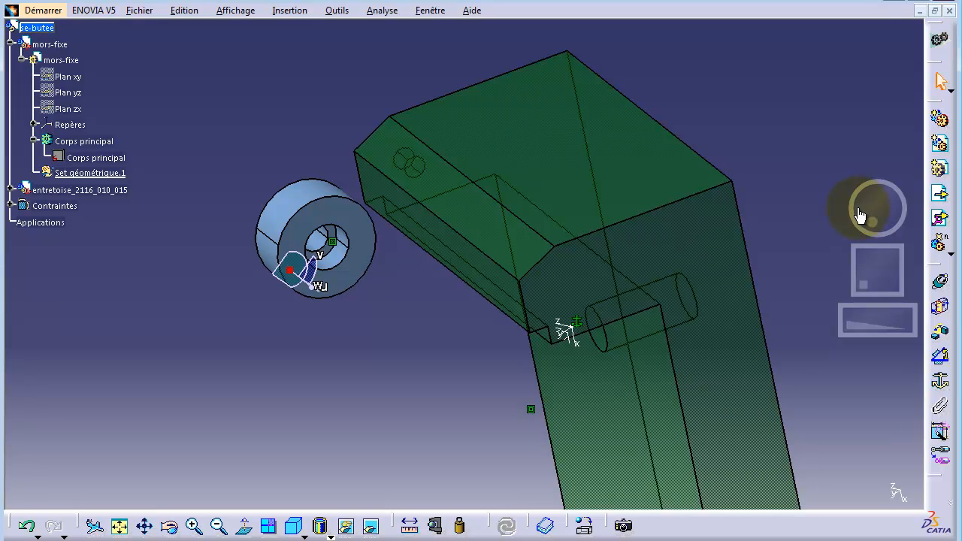
Step: Add a contact constraint between the entretoise end face and the mors-fixe face around the hole, then update
left_click(346, 259)
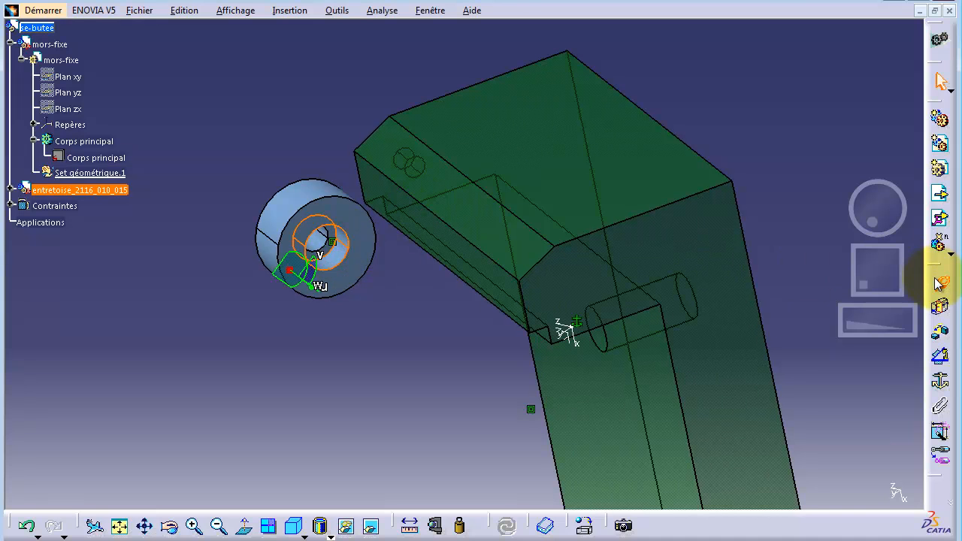
left_click(939, 283)
left_click_drag(862, 217, 874, 208)
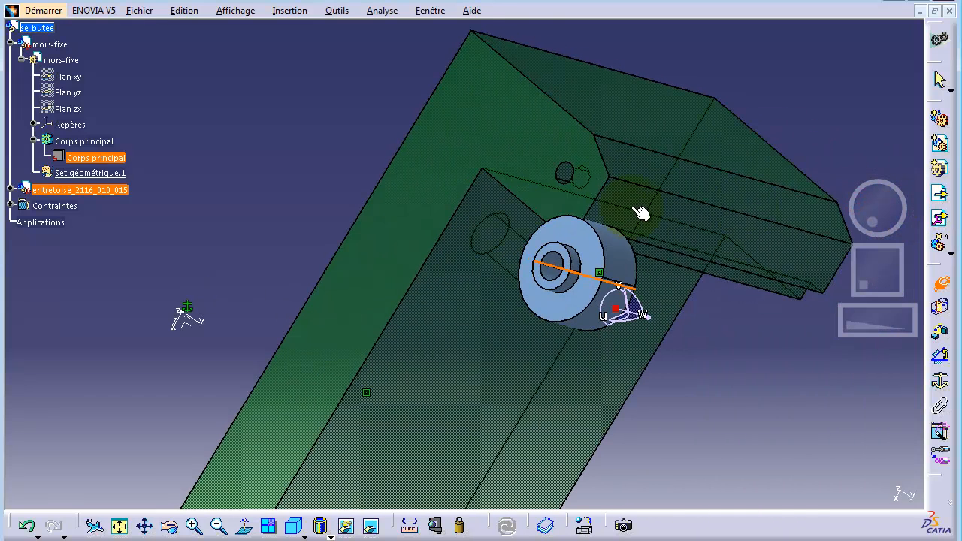
left_click(566, 174)
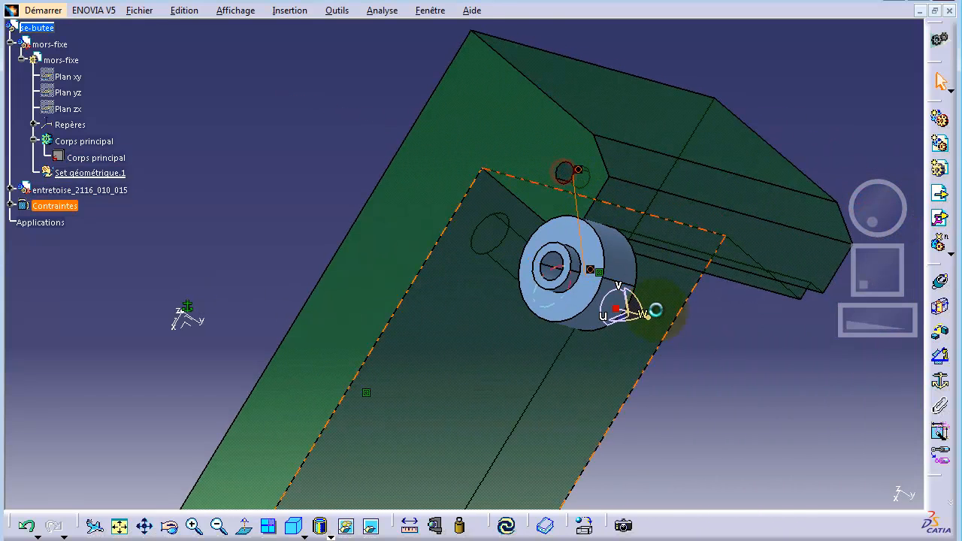
left_click(505, 525)
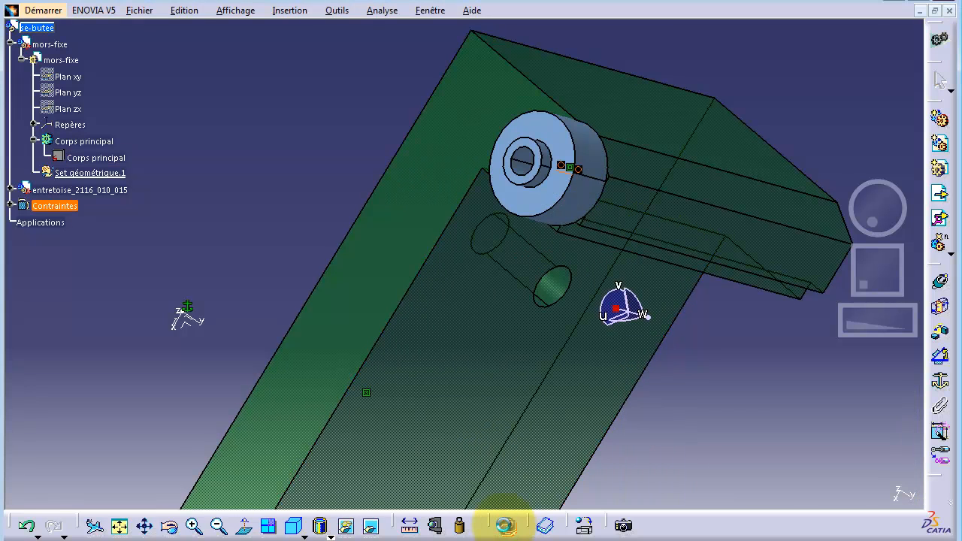
Step: Insert the existing component support_2146_010_003 into the se-butee product
left_click_drag(874, 206, 768, 186)
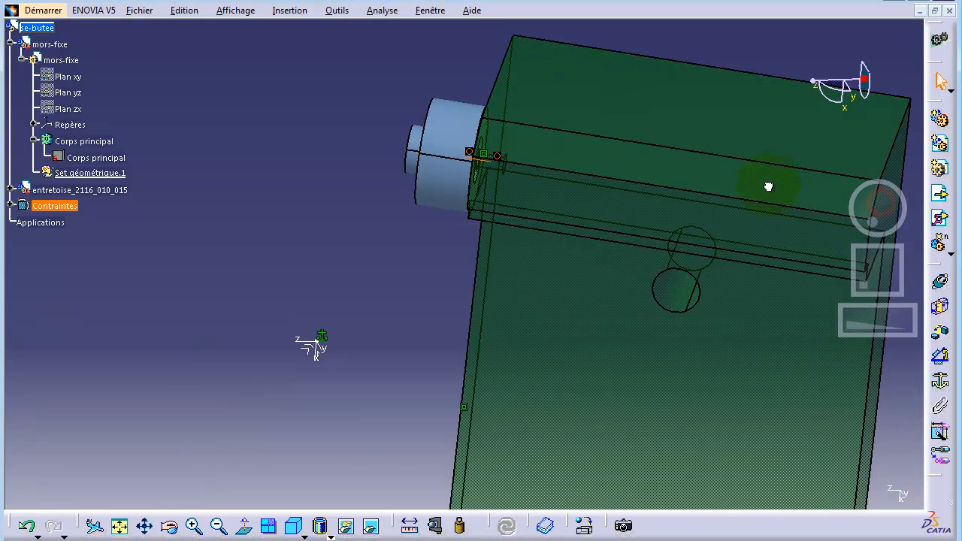
left_click_drag(861, 207, 876, 206)
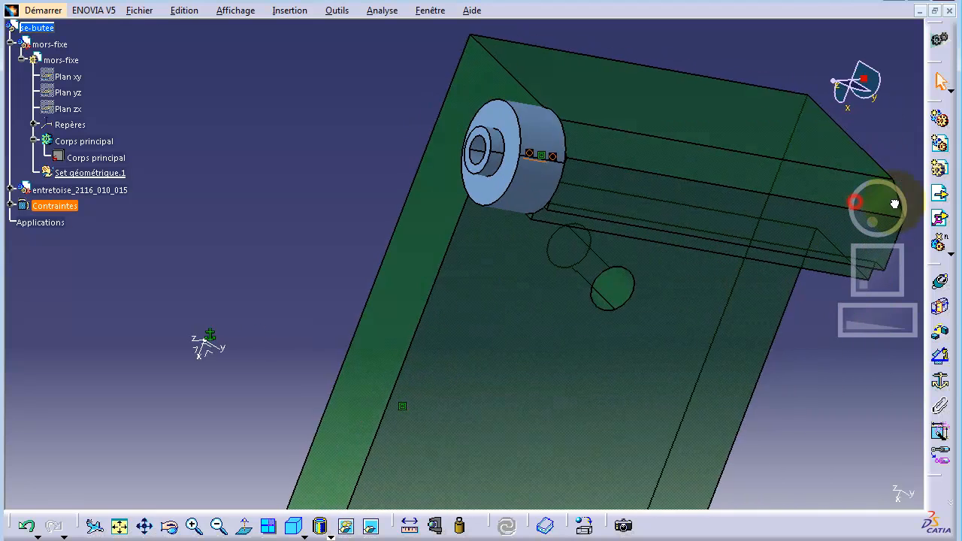
left_click(941, 192)
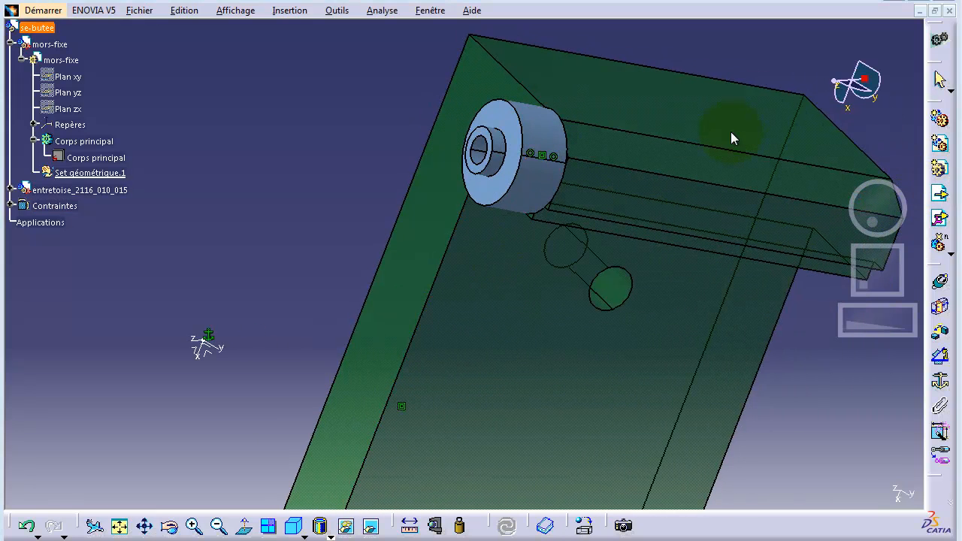
left_click(399, 209)
double_click(399, 210)
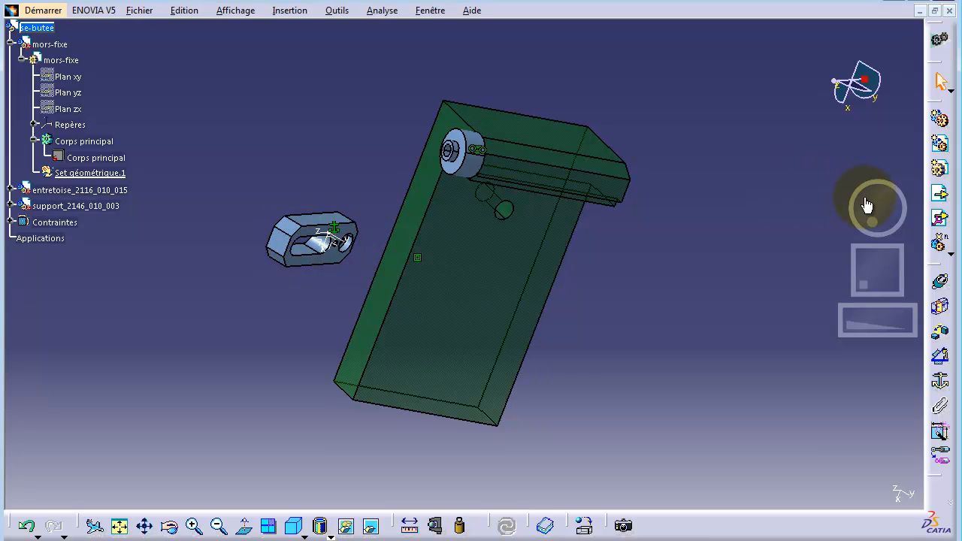
Step: Rotate the support part with the compass attached to its face
left_click_drag(888, 217, 880, 144)
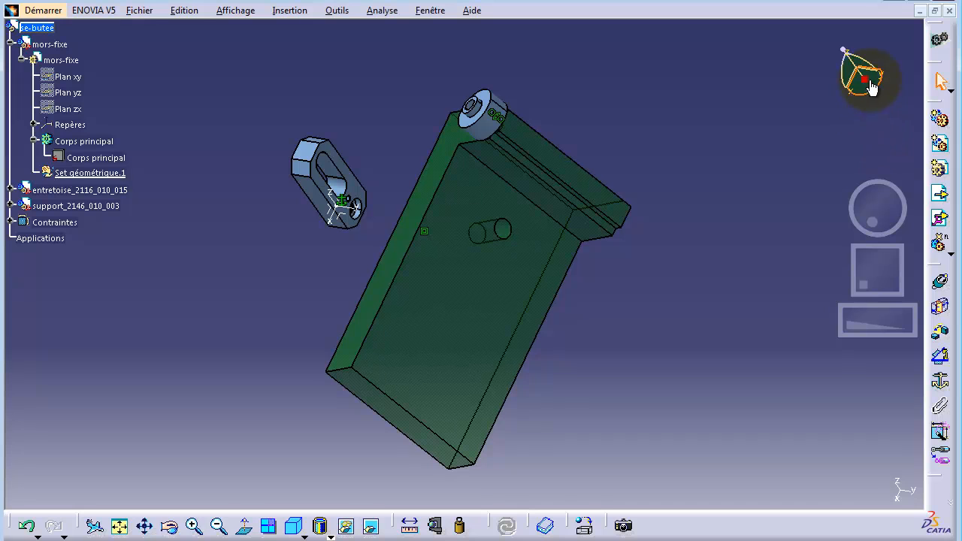
left_click(314, 202)
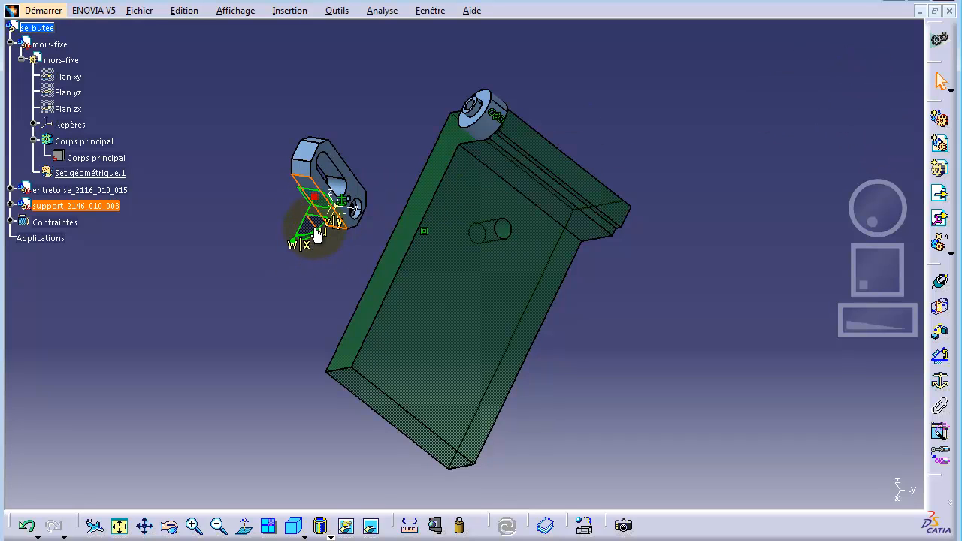
left_click_drag(319, 235, 293, 238)
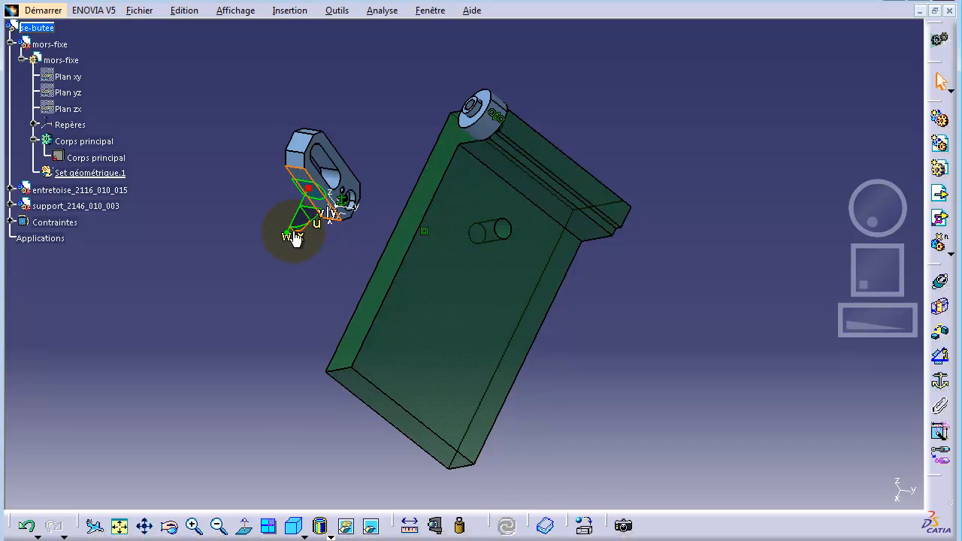
Step: Add a coincidence constraint between the support's small hole axis and the entretoise axis
left_click_drag(889, 326, 918, 277)
left_click_drag(869, 248, 930, 281)
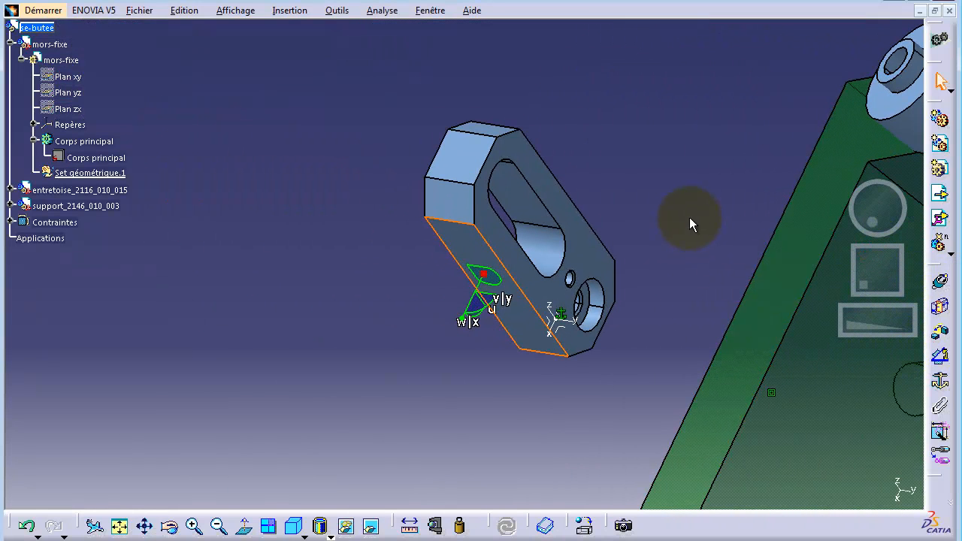
left_click_drag(881, 219, 855, 234)
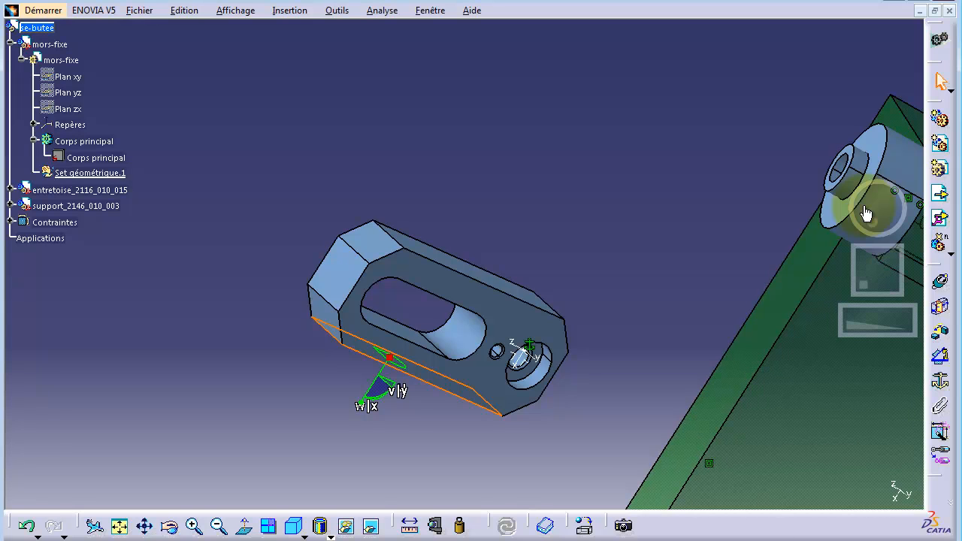
left_click_drag(862, 214, 955, 249)
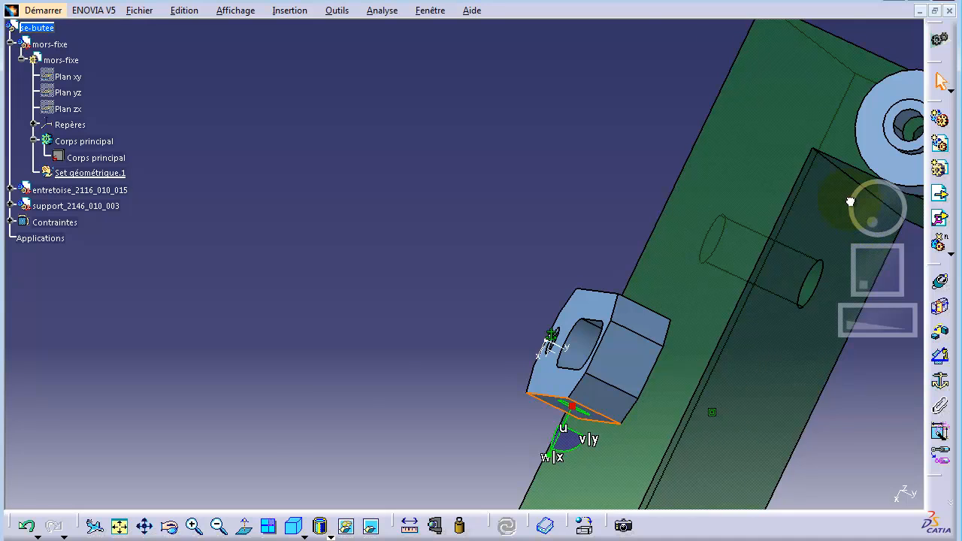
left_click_drag(850, 202, 876, 204)
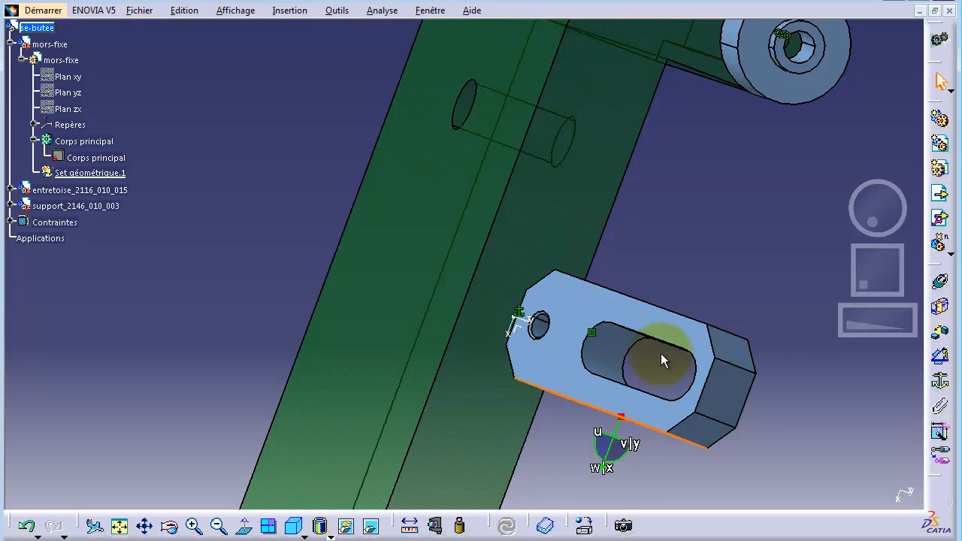
left_click_drag(883, 220, 788, 209)
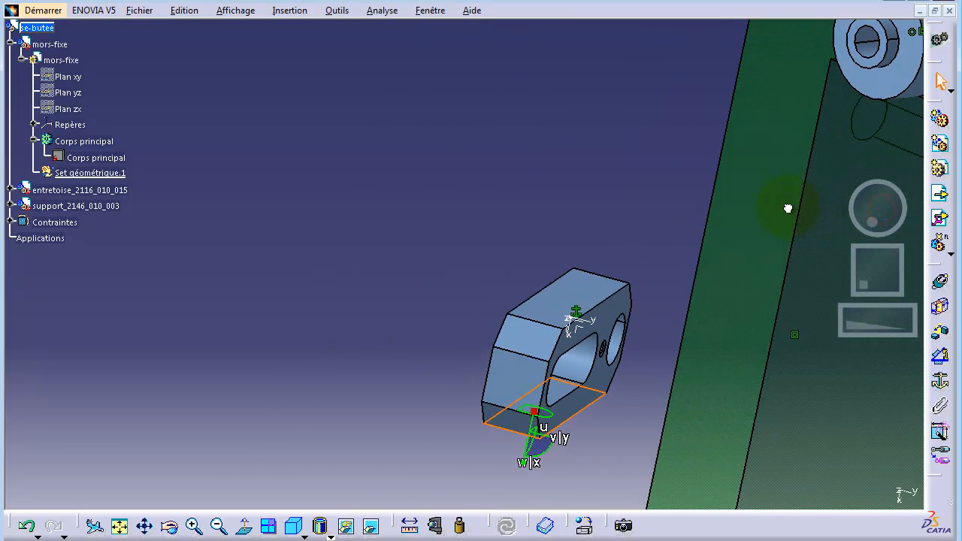
left_click(606, 334)
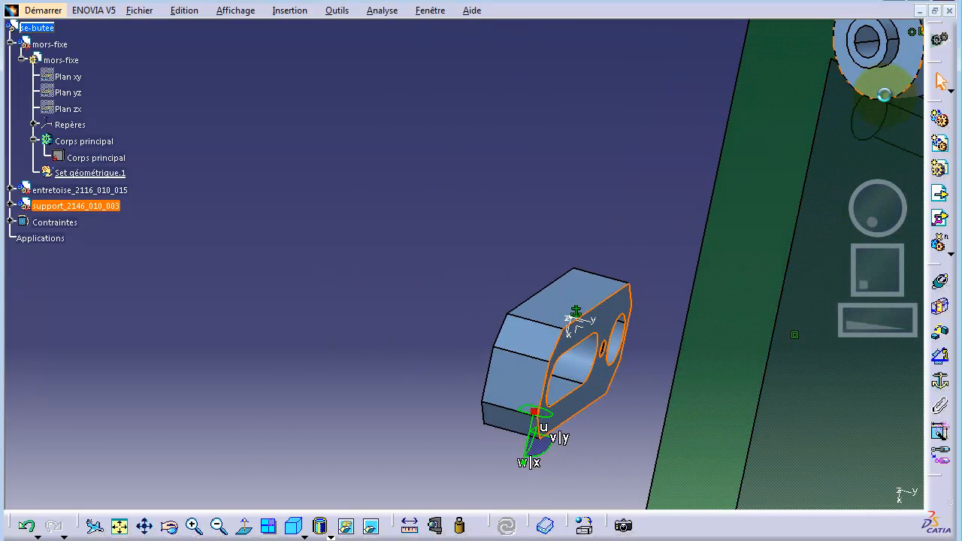
left_click(888, 83)
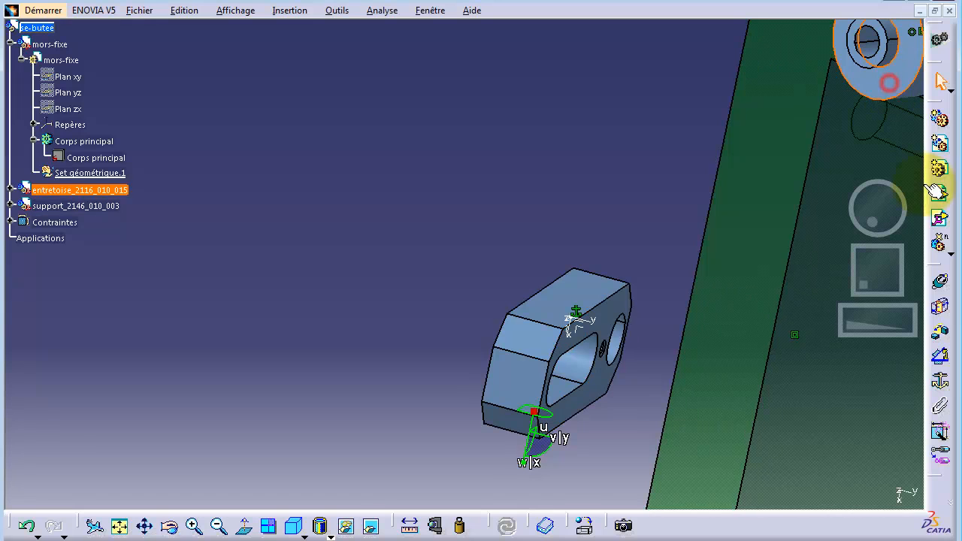
left_click(946, 310)
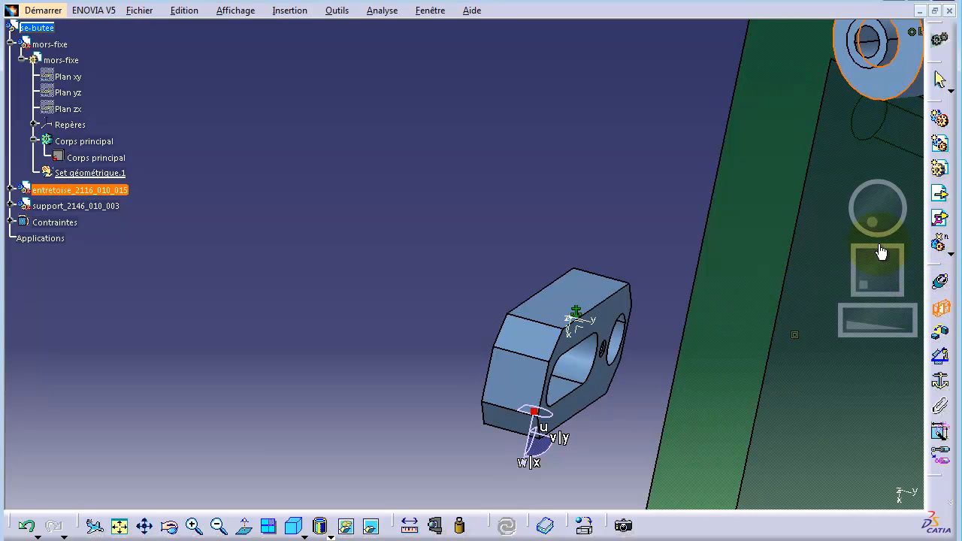
left_click(623, 321)
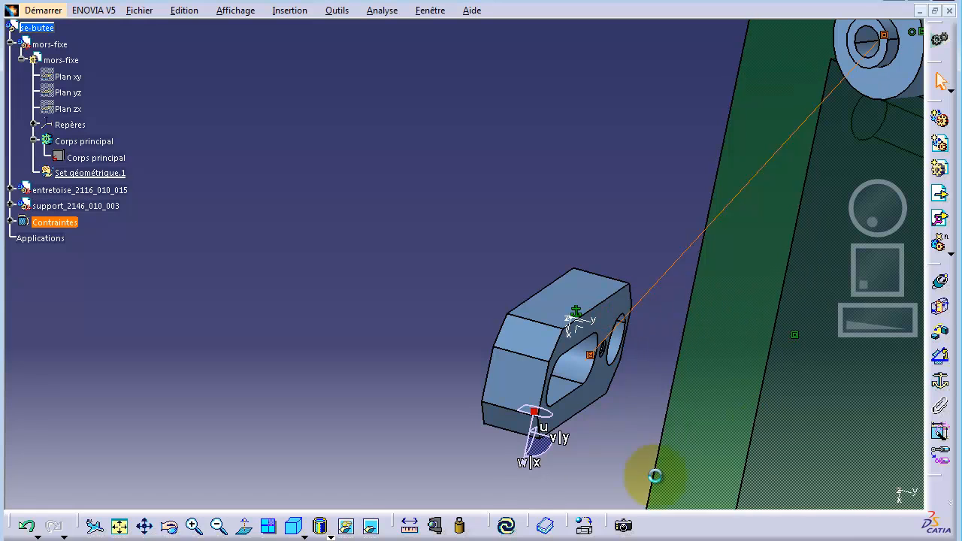
Step: Update the assembly to apply the coincidence constraint on the support
left_click(508, 525)
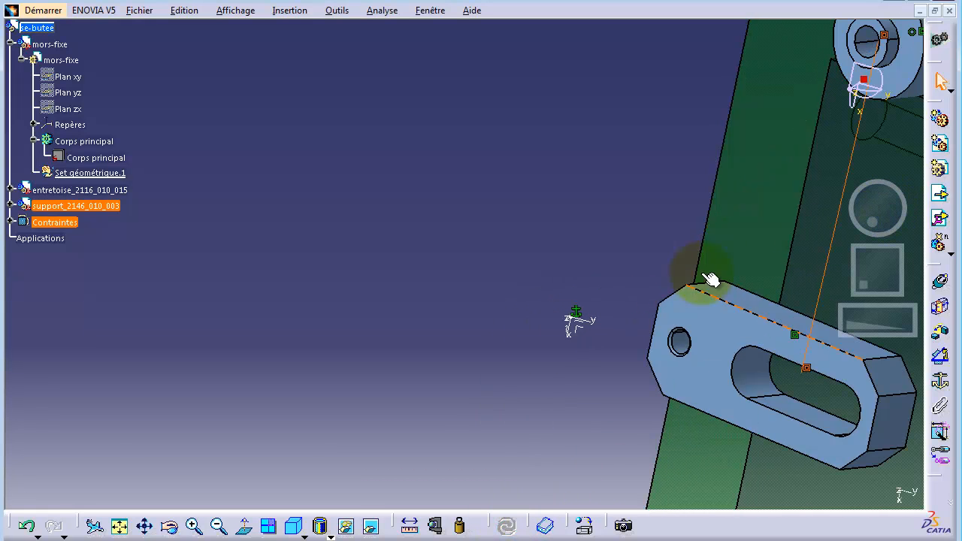
left_click(126, 529)
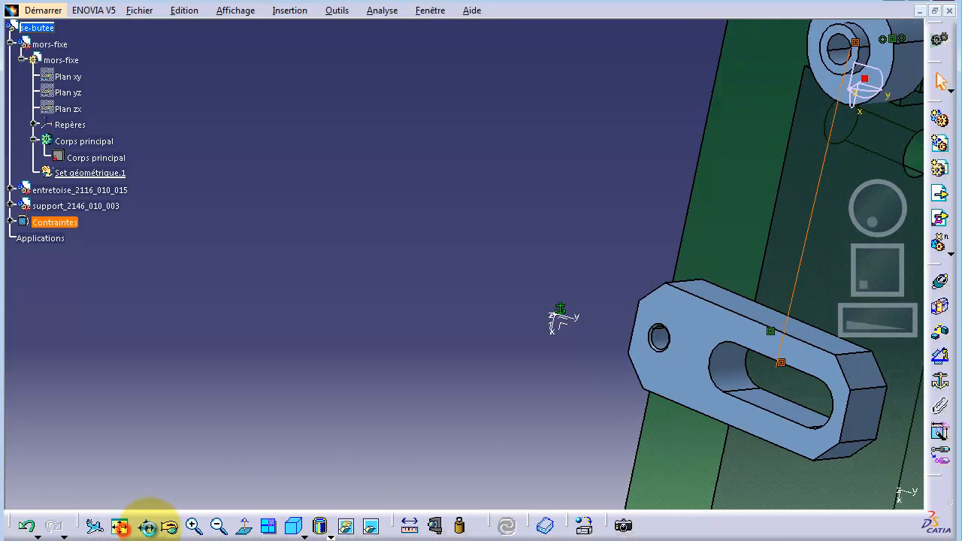
left_click_drag(881, 222, 741, 165)
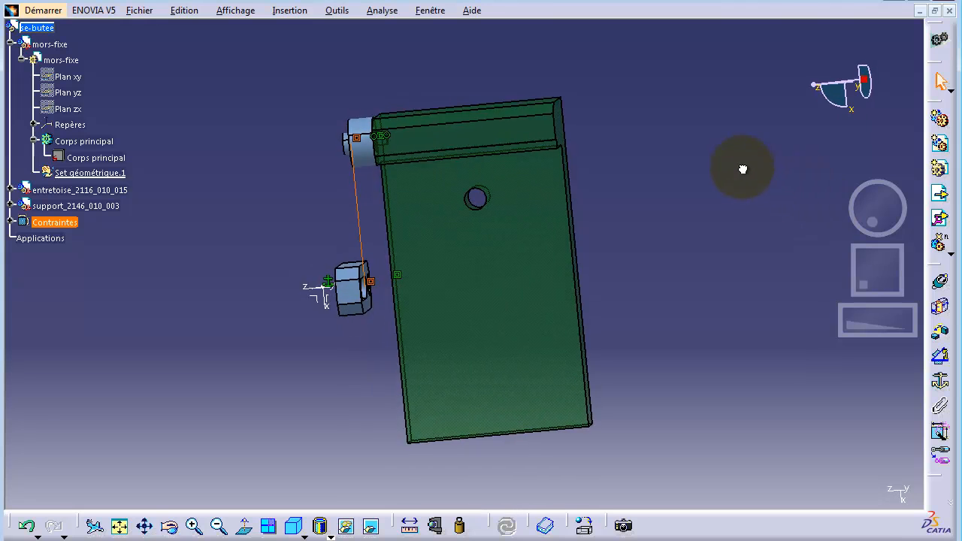
left_click_drag(872, 208, 816, 224)
left_click_drag(872, 211, 940, 214)
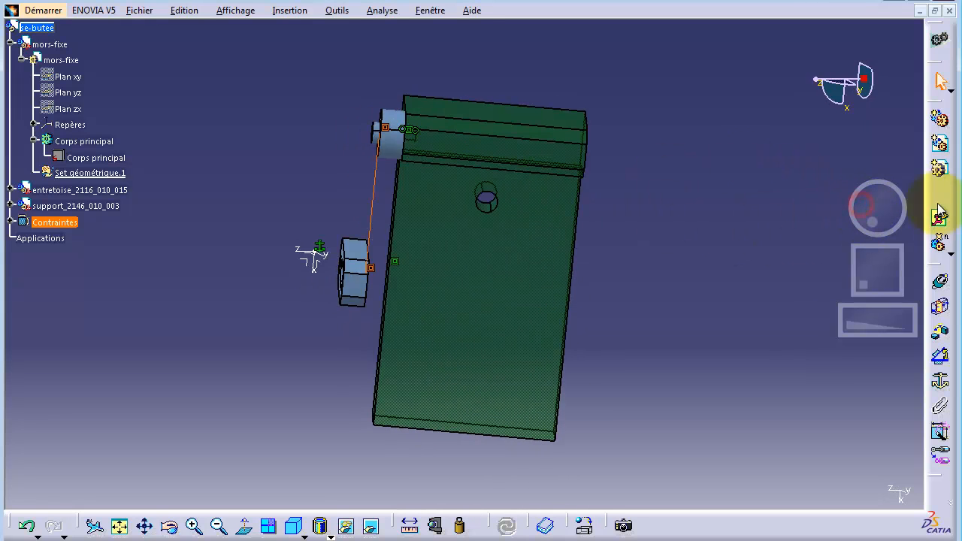
Step: Examine the entretoise and support positions against the mors-fixe from several viewpoints
left_click(382, 130)
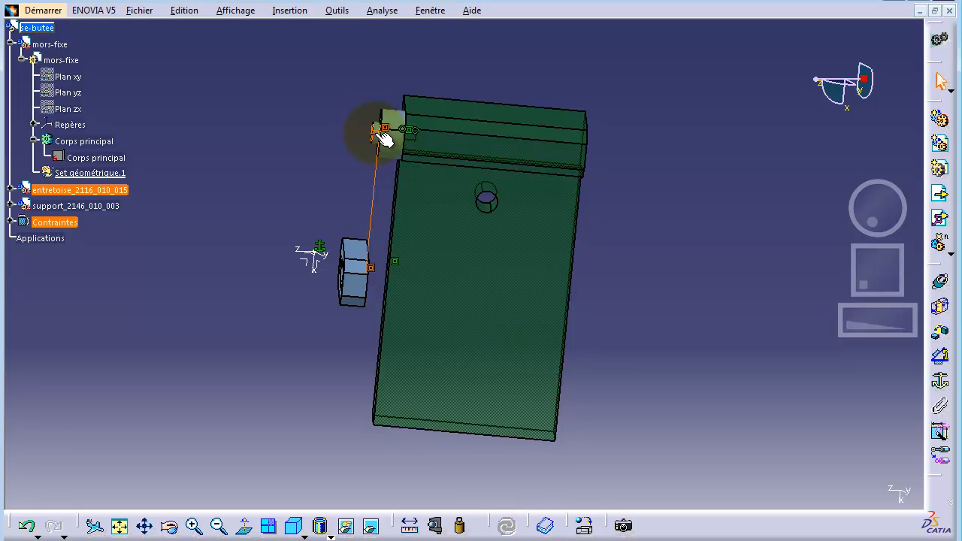
left_click(344, 214)
left_click_drag(890, 205, 755, 237)
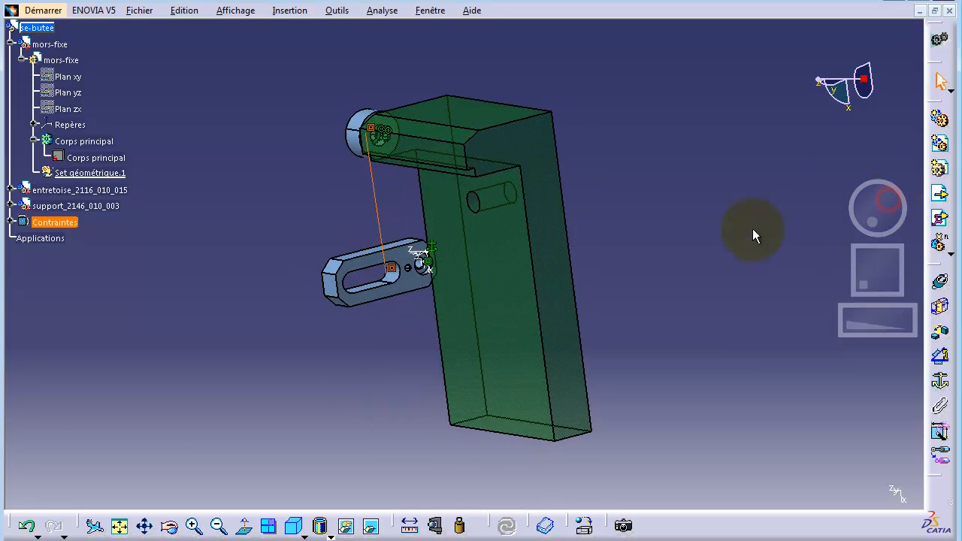
left_click(382, 278)
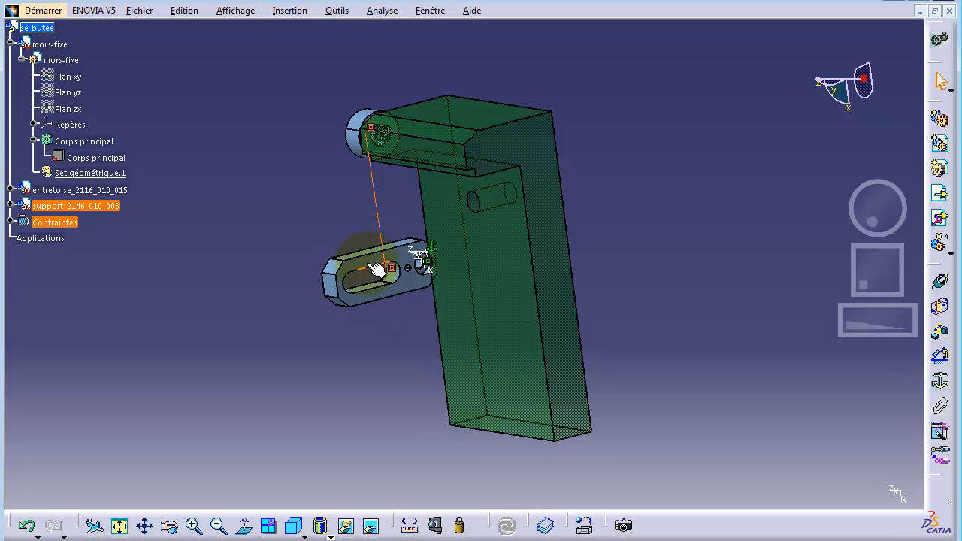
left_click_drag(874, 206, 953, 201)
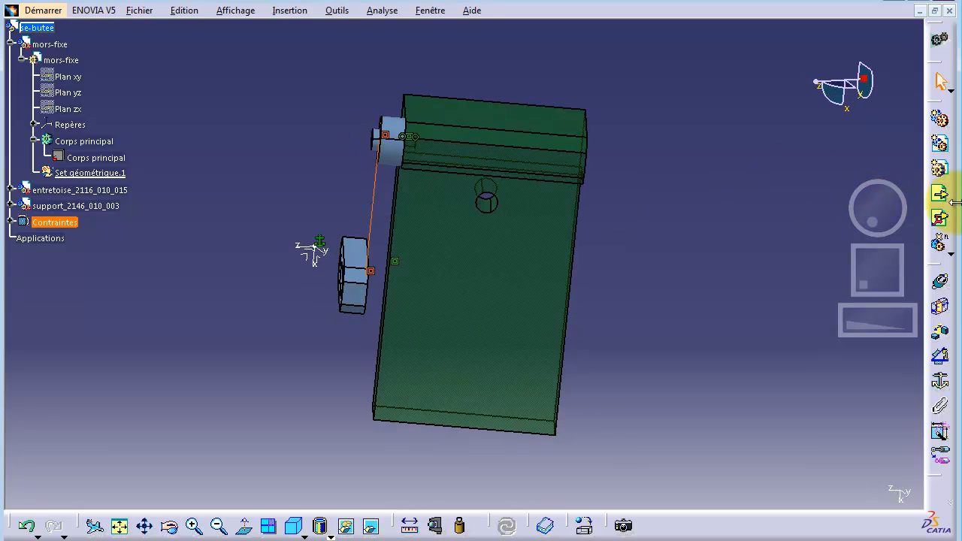
Step: Add a coincidence constraint between the entretoise axis and the axis of the support's slot, then update
left_click(390, 160)
left_click(796, 195)
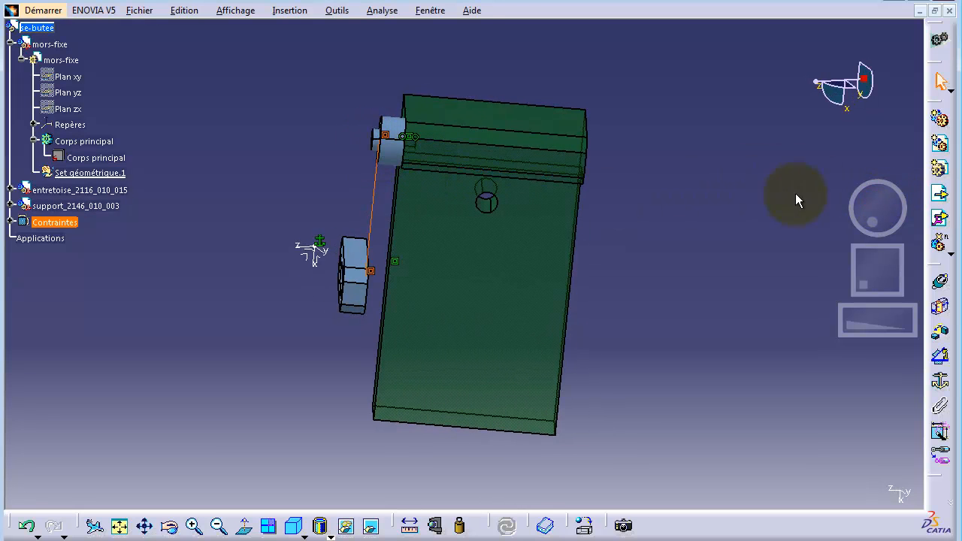
left_click_drag(868, 203, 878, 204)
left_click(665, 294)
left_click_drag(877, 328, 959, 316)
left_click_drag(870, 261, 882, 322)
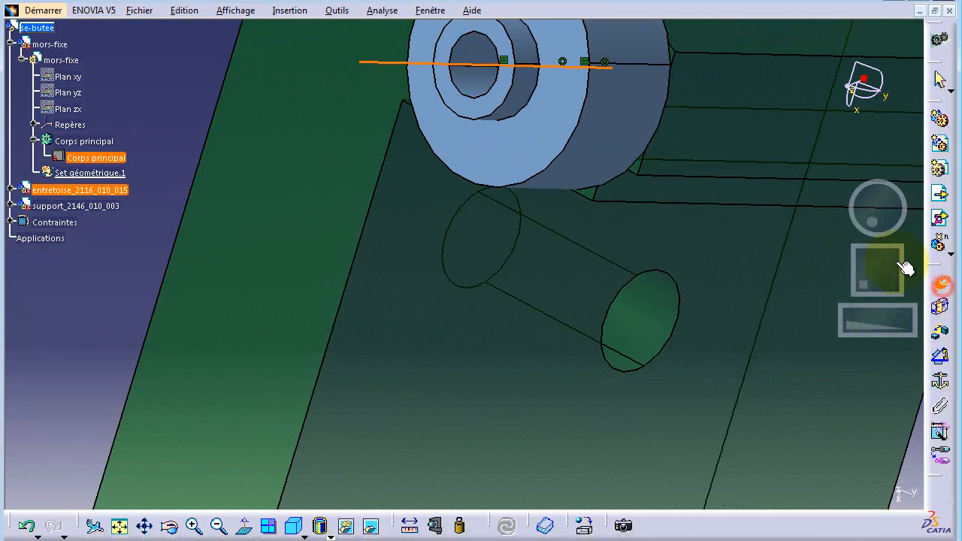
left_click_drag(867, 282, 873, 192)
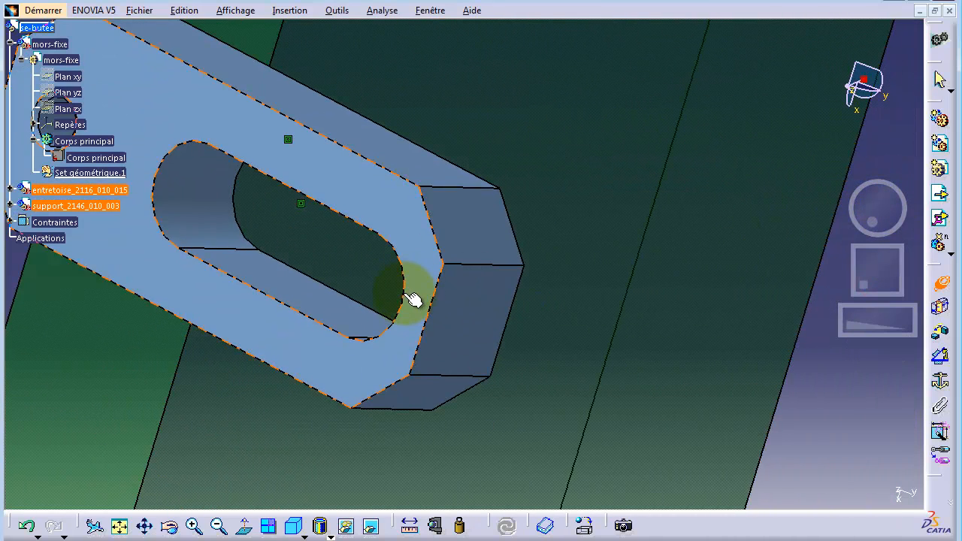
left_click_drag(867, 211, 906, 216)
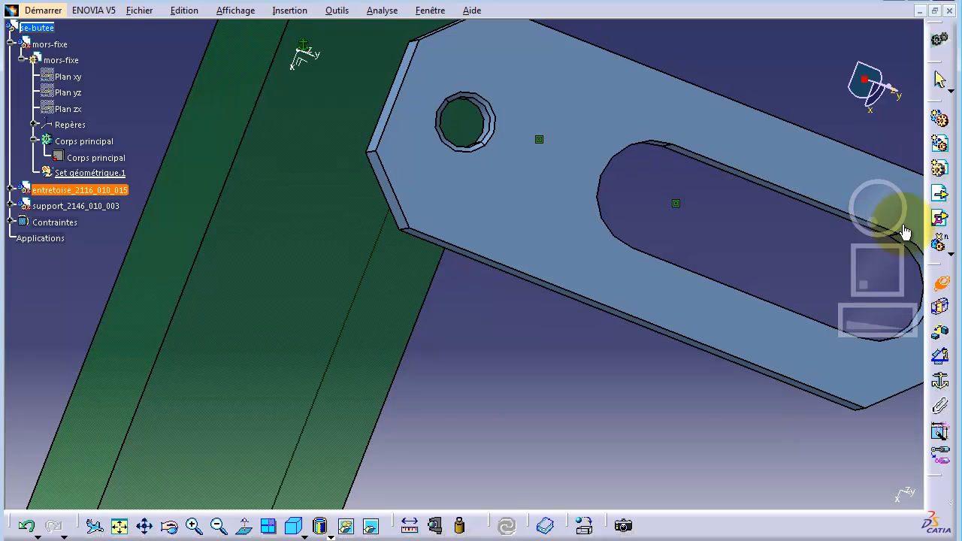
left_click_drag(876, 280, 784, 261)
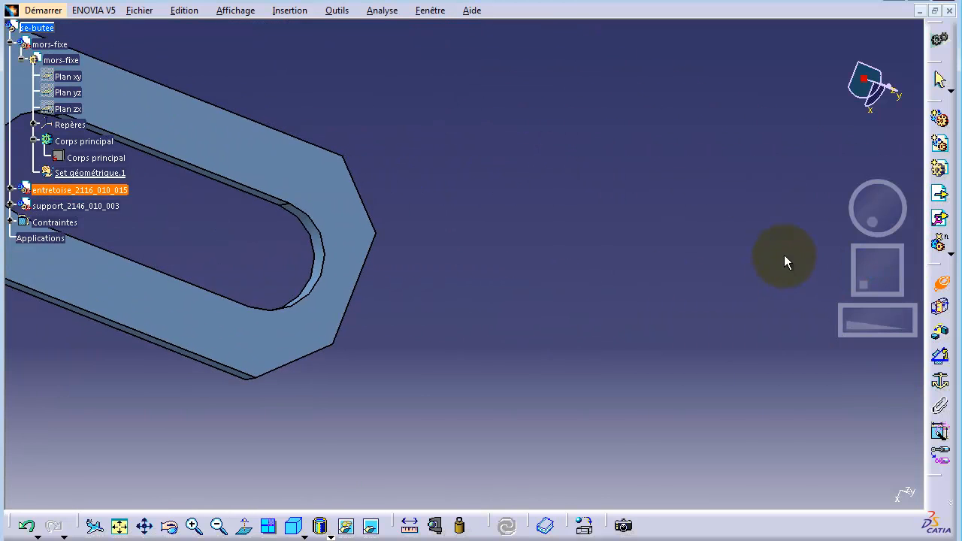
left_click_drag(856, 224, 875, 214)
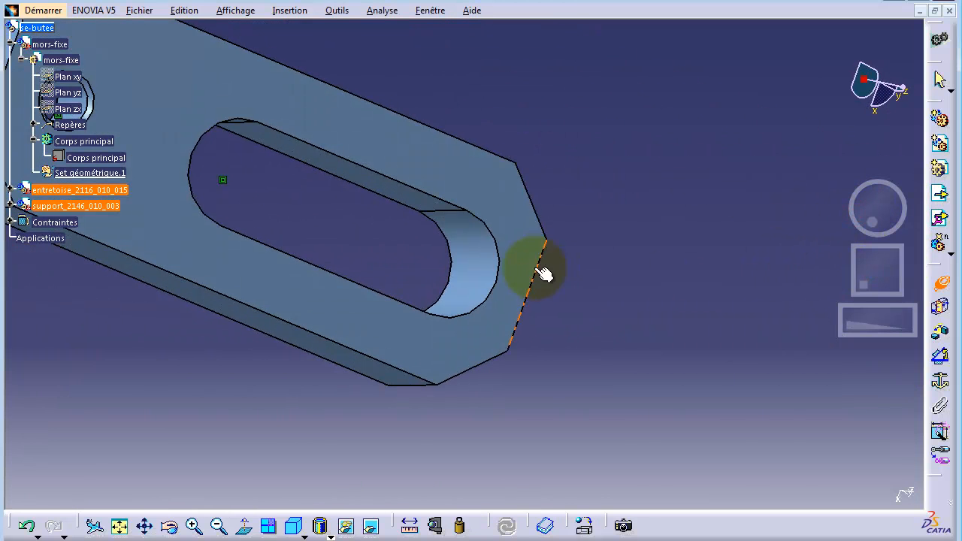
left_click(490, 278)
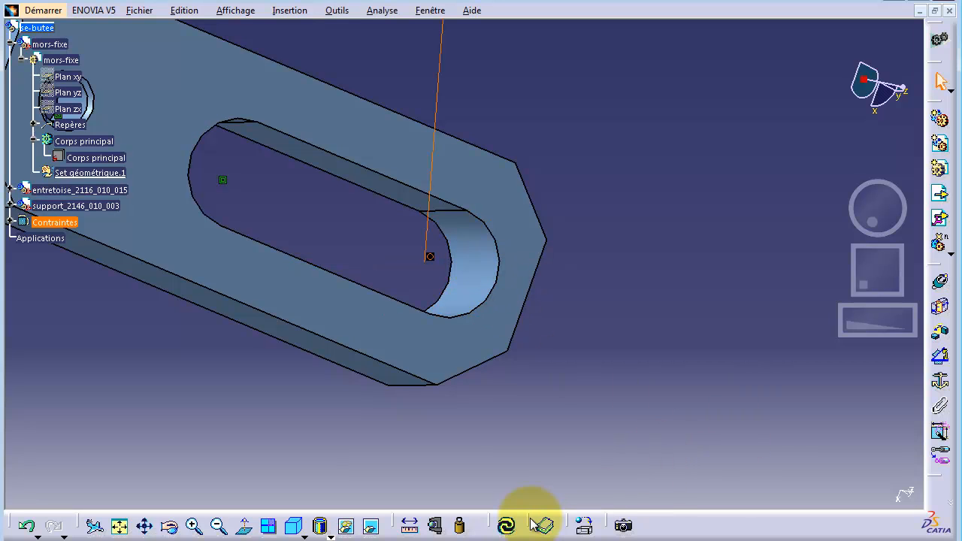
left_click(507, 527)
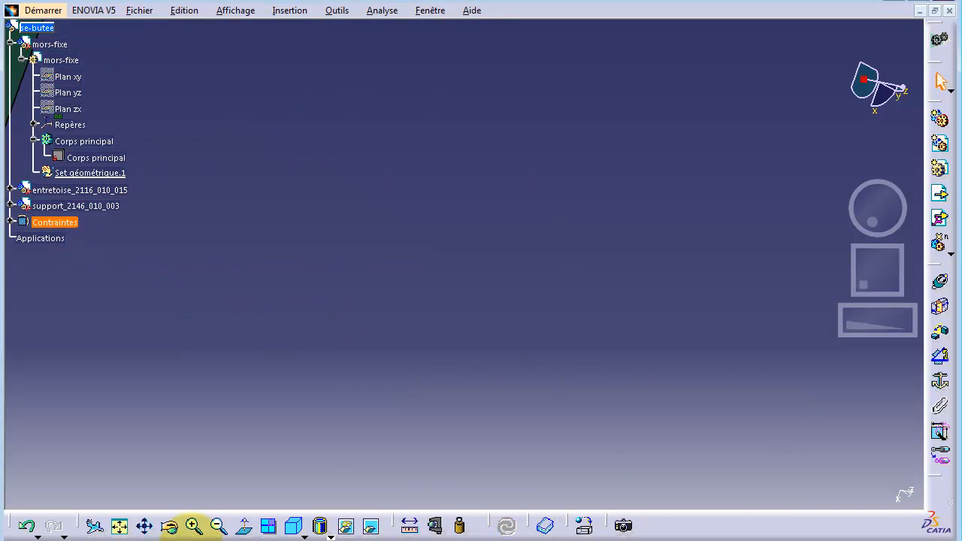
Step: Rotate the support about the entretoise with the compass so it hangs down along the mors-fixe, updating the assembly
left_click(122, 528)
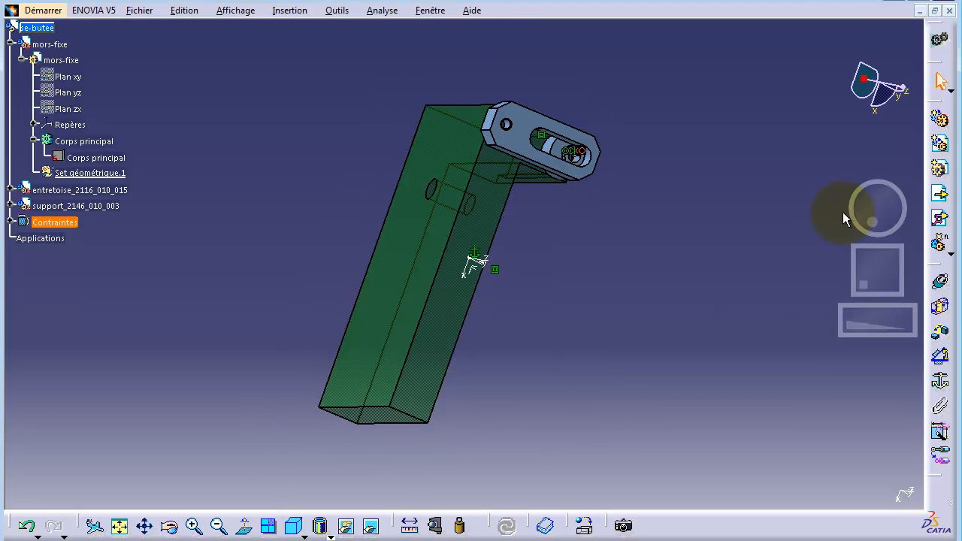
middle_click_drag(906, 217, 849, 203)
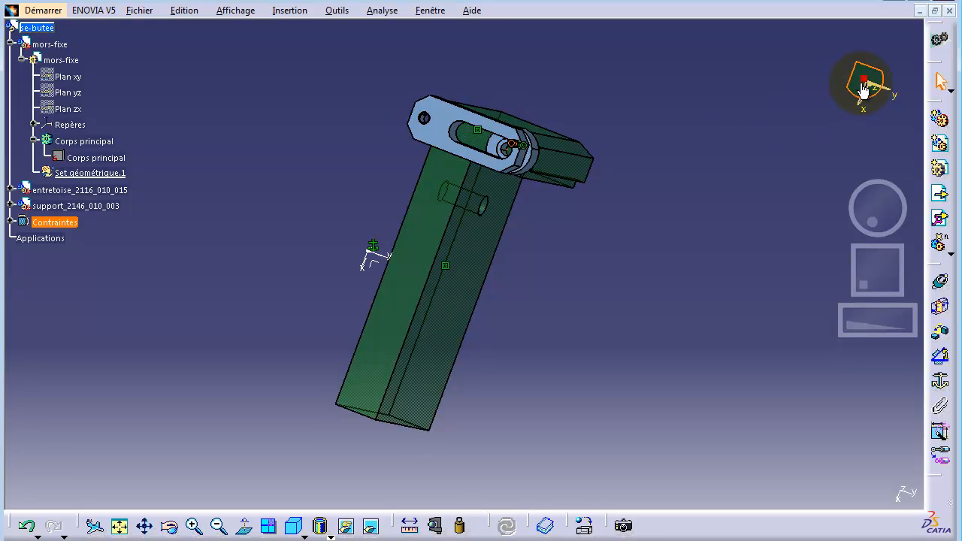
left_click_drag(849, 86, 432, 142)
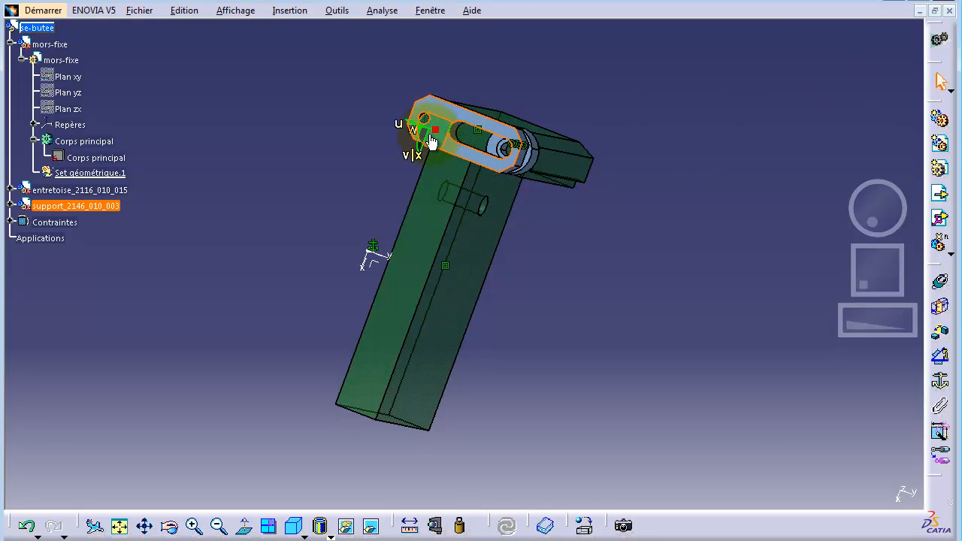
left_click_drag(459, 182, 622, 109)
left_click(507, 525)
left_click(592, 343)
left_click_drag(491, 220, 616, 211)
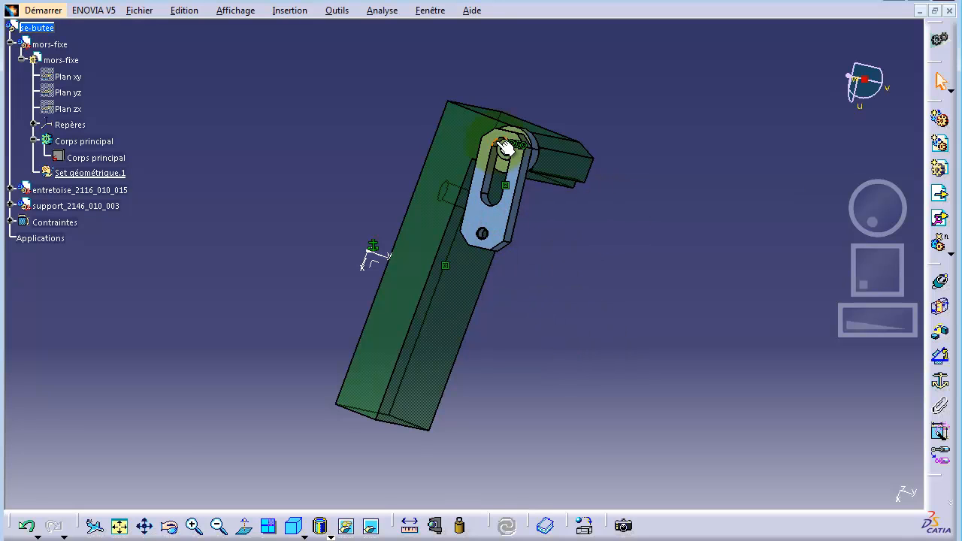
left_click(538, 144)
mouse_move(865, 203)
left_mouse_down()
mouse_move(813, 178)
mouse_move(872, 206)
left_mouse_up()
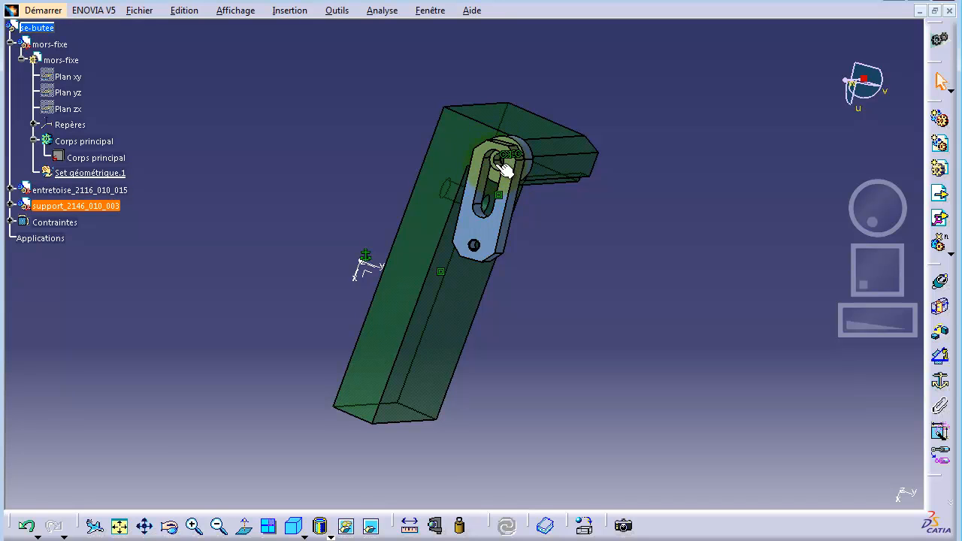
left_click_drag(882, 201, 902, 205)
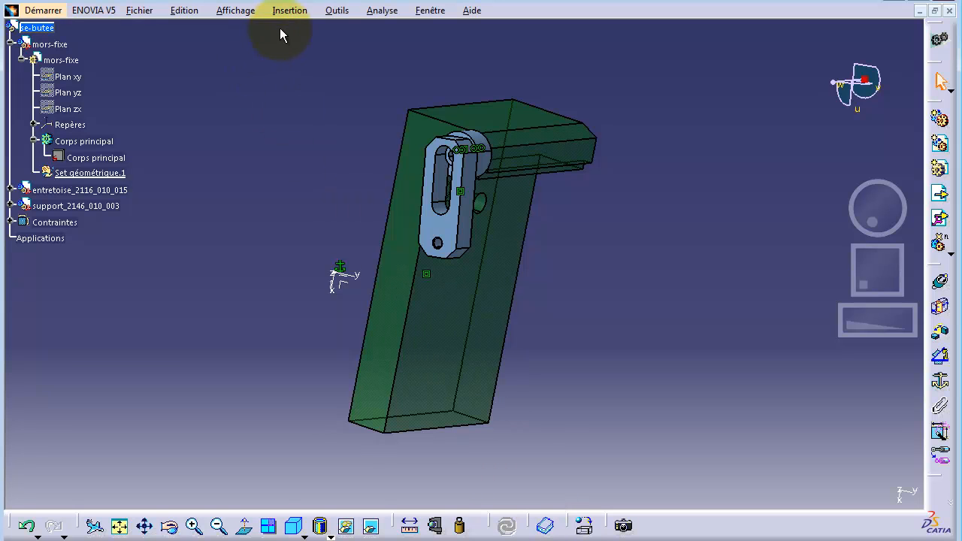
Step: Open the components catalog and load visserie.catalog from the standard folder
left_click(291, 11)
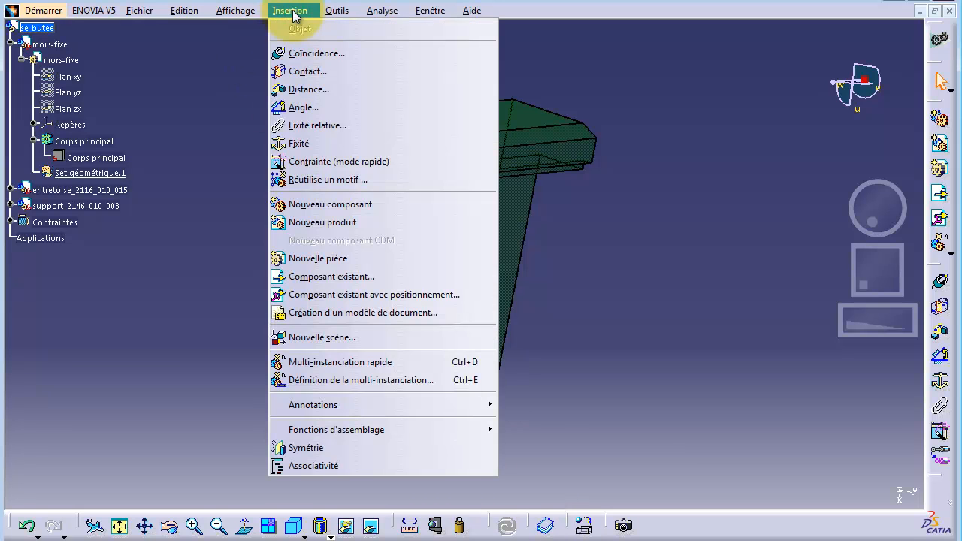
mouse_move(337, 12)
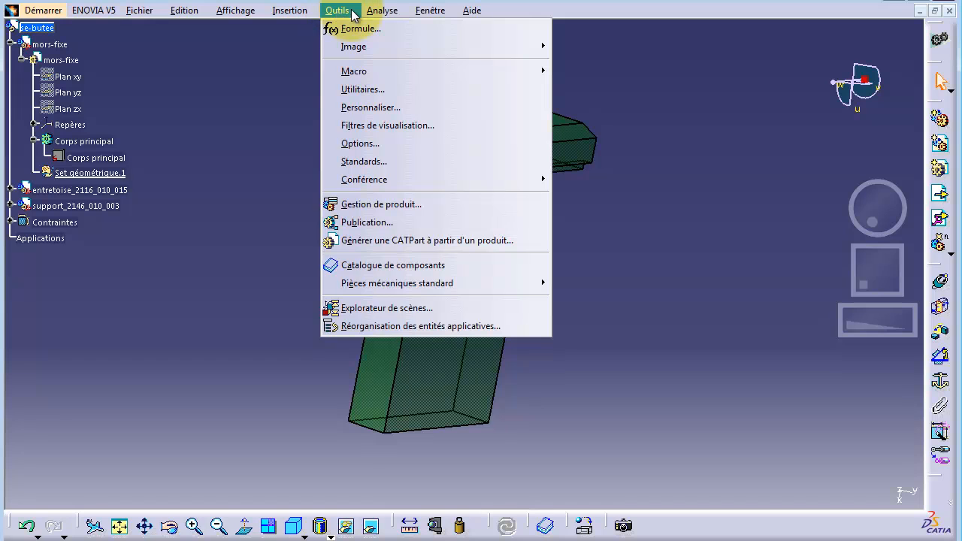
left_click(430, 266)
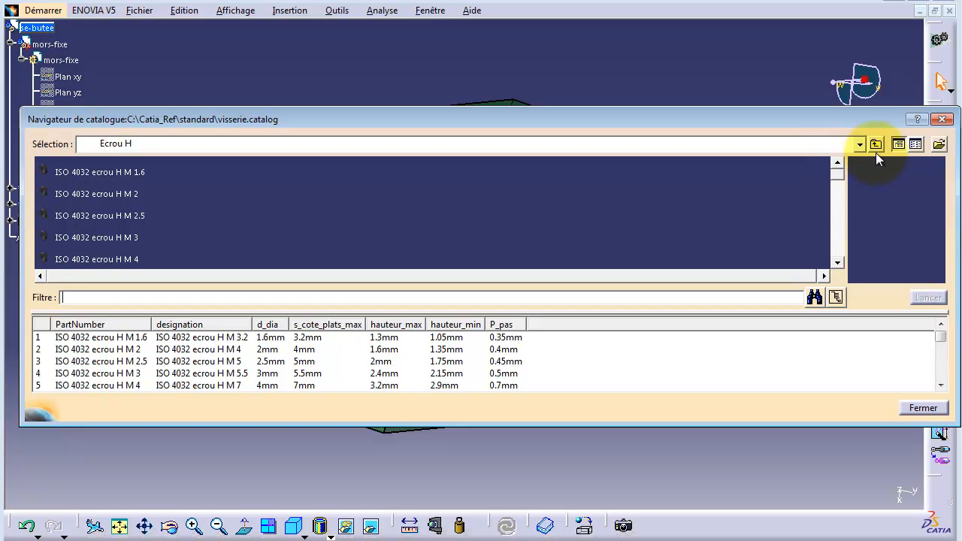
left_click(938, 144)
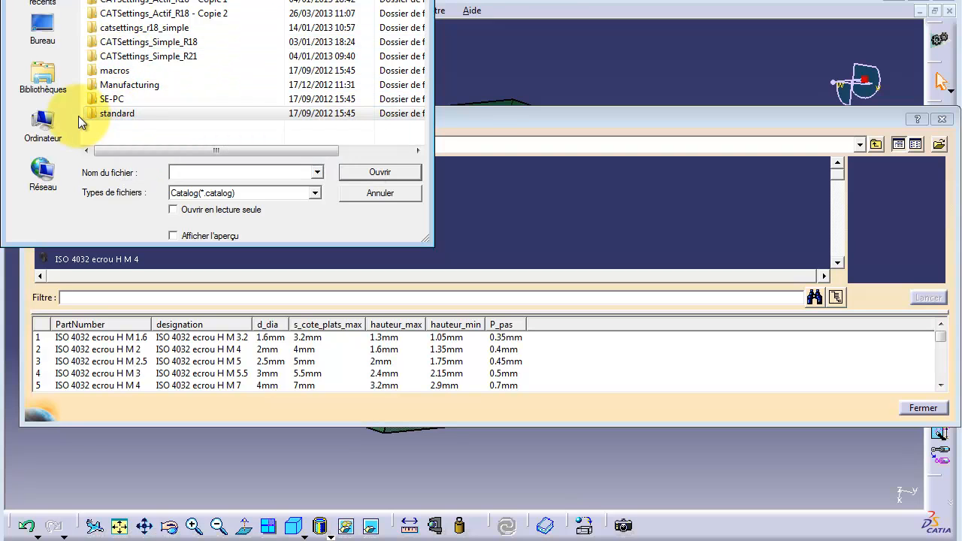
double_click(128, 113)
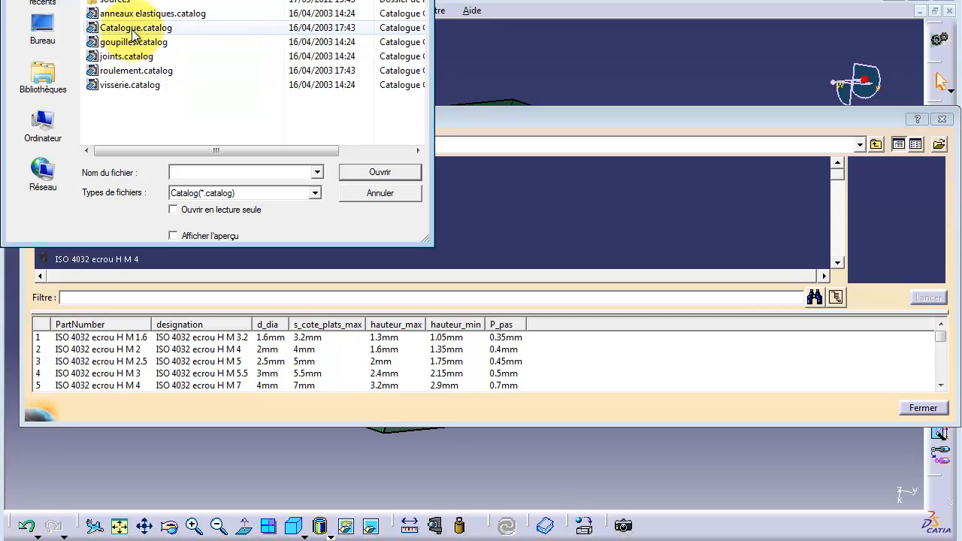
left_click(134, 85)
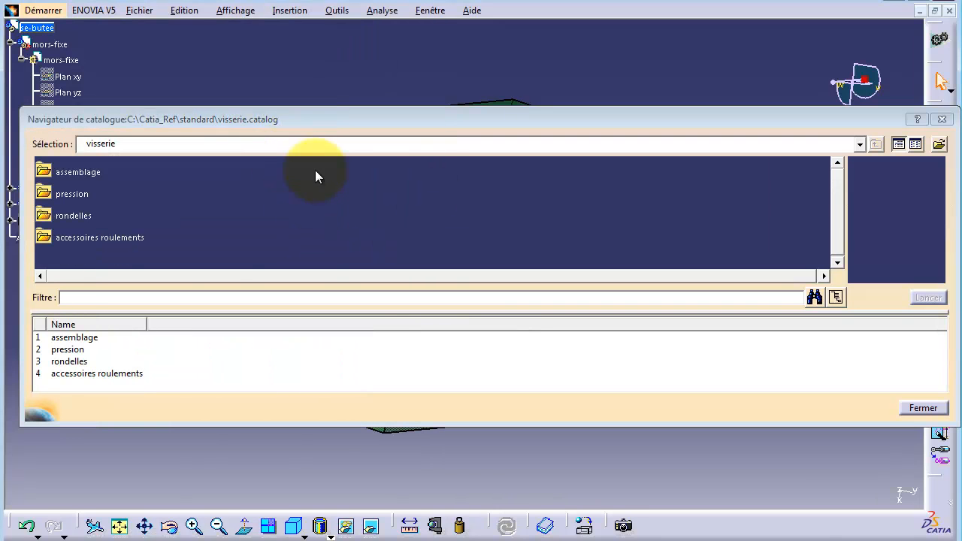
Step: Browse the visserie catalog into the rondelles folder and open the plate washer family
left_click(43, 194)
left_click(96, 181)
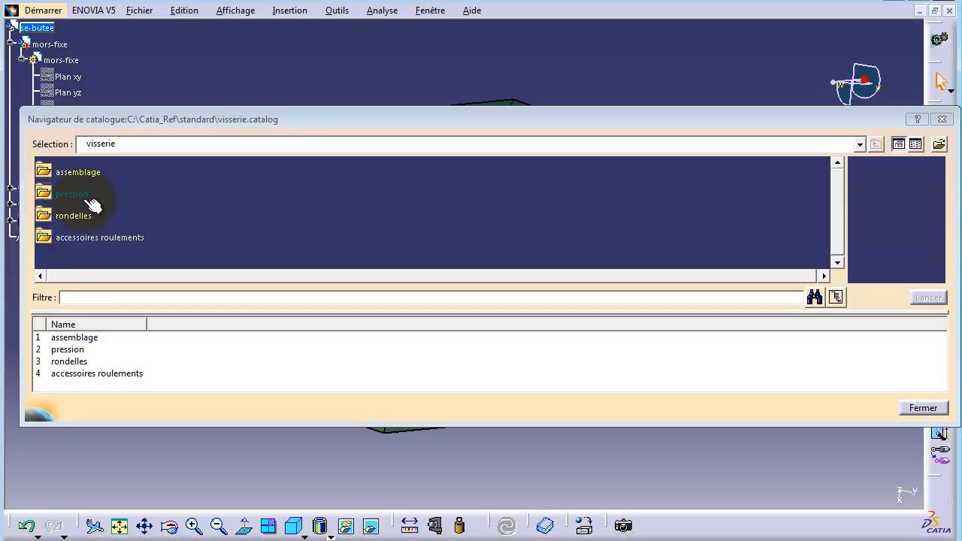
left_click(102, 245)
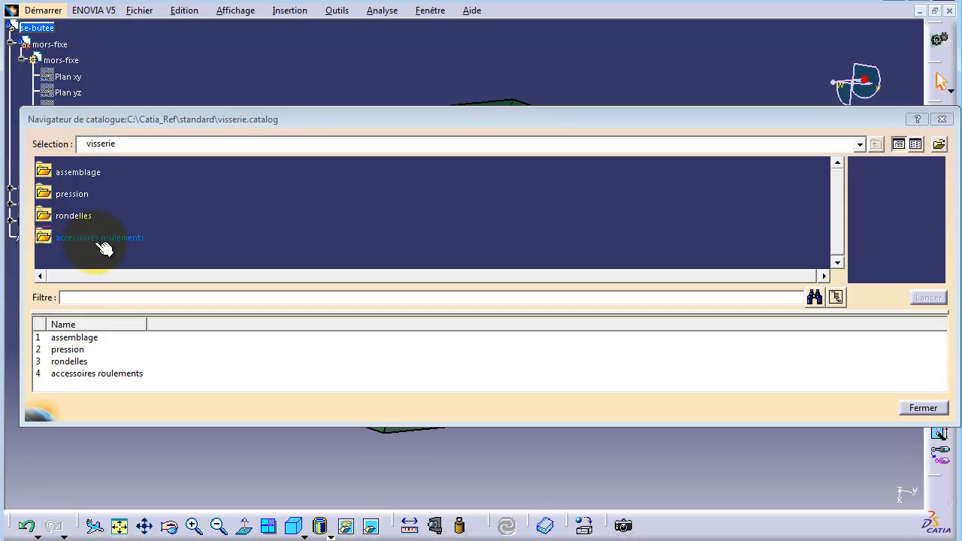
double_click(84, 217)
left_click(76, 174)
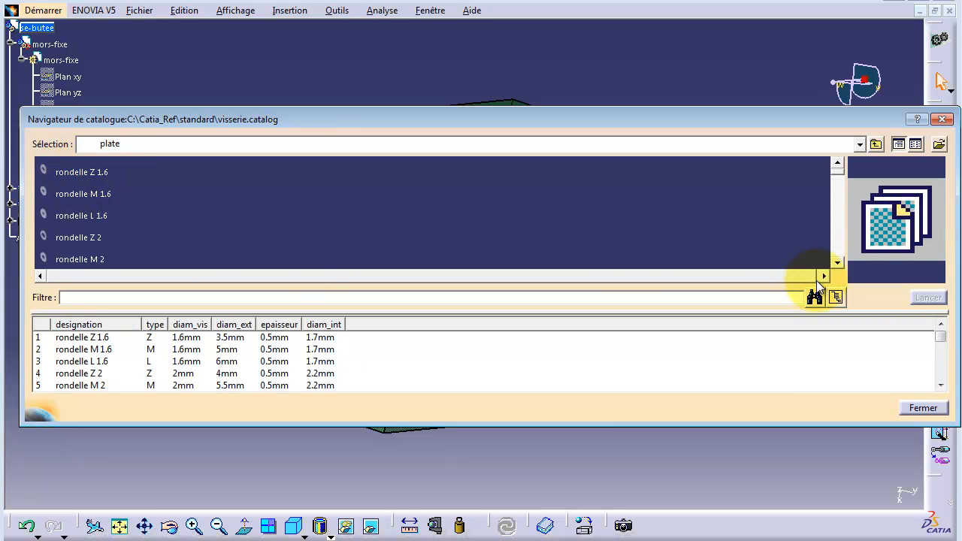
Step: Insert the rondelle L 10 epaisse washer into the assembly and close the catalog browser
left_click(281, 373)
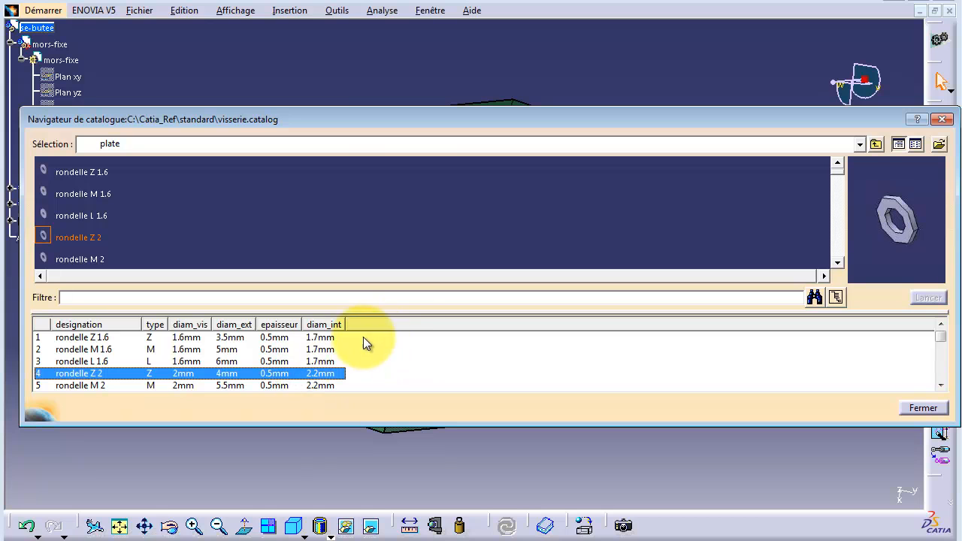
scroll(837, 179, "down", 3)
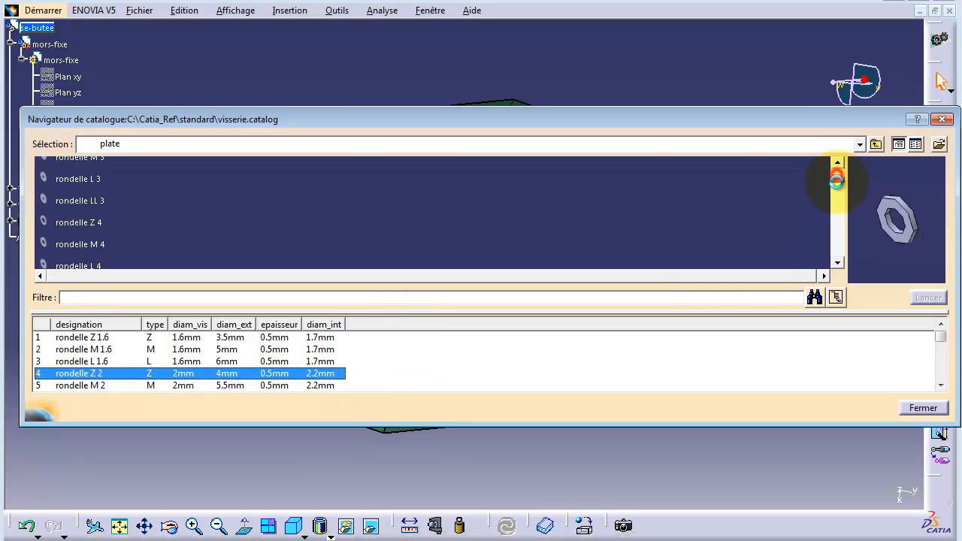
left_click_drag(837, 179, 839, 201)
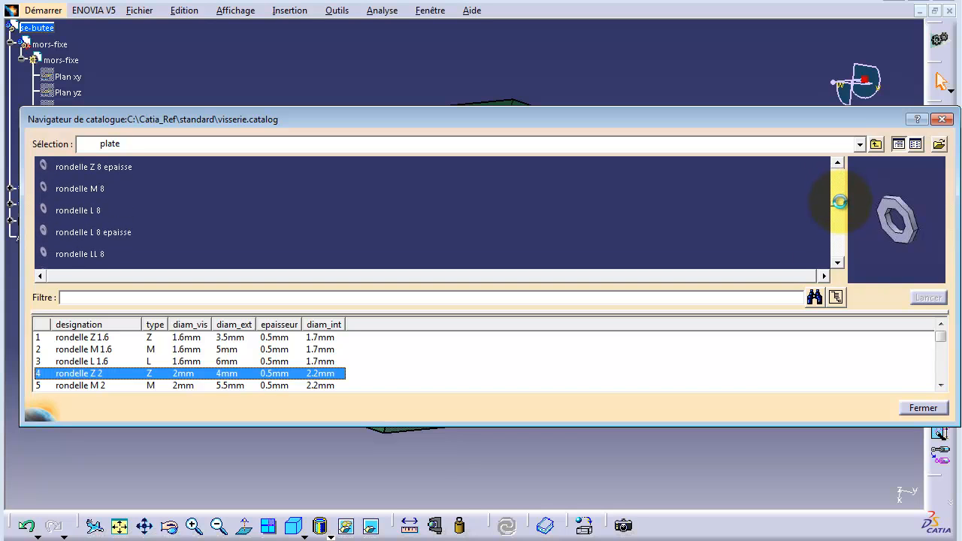
left_click(79, 256)
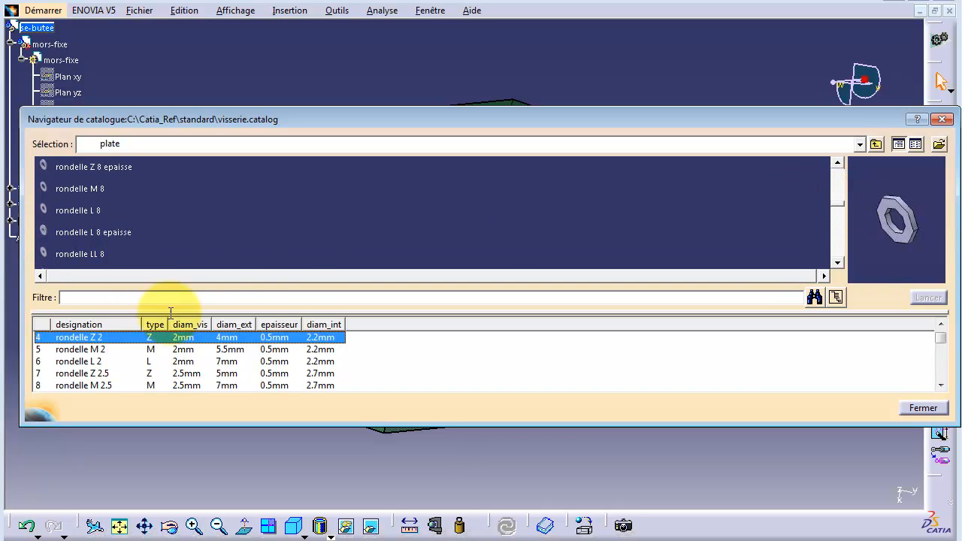
left_click(113, 373)
scroll(111, 376, "down", 10)
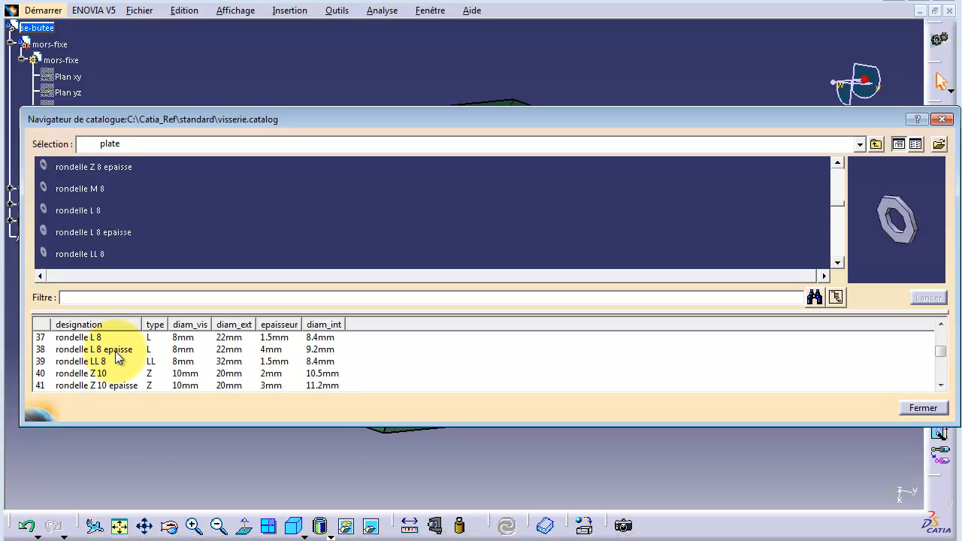
scroll(118, 358, "down", 1)
left_click(110, 362)
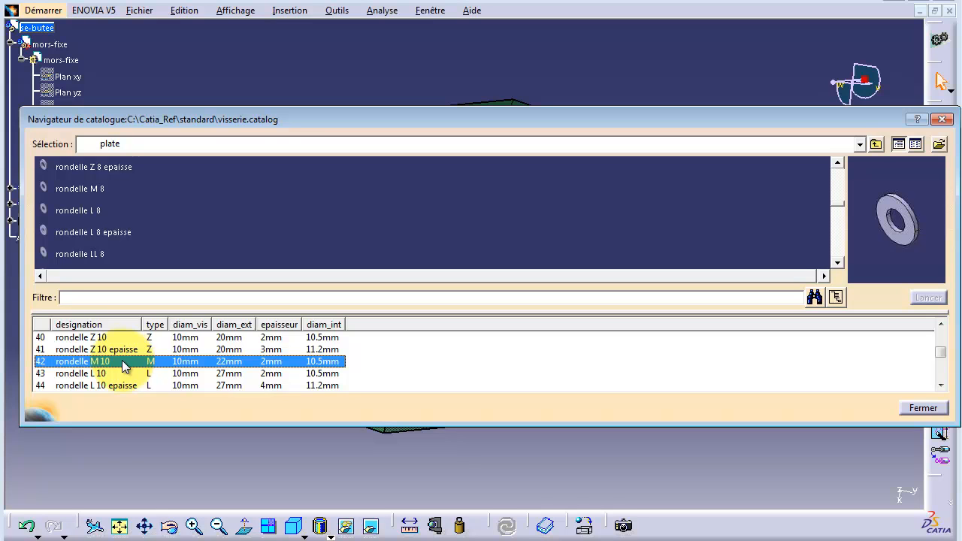
left_click(124, 351)
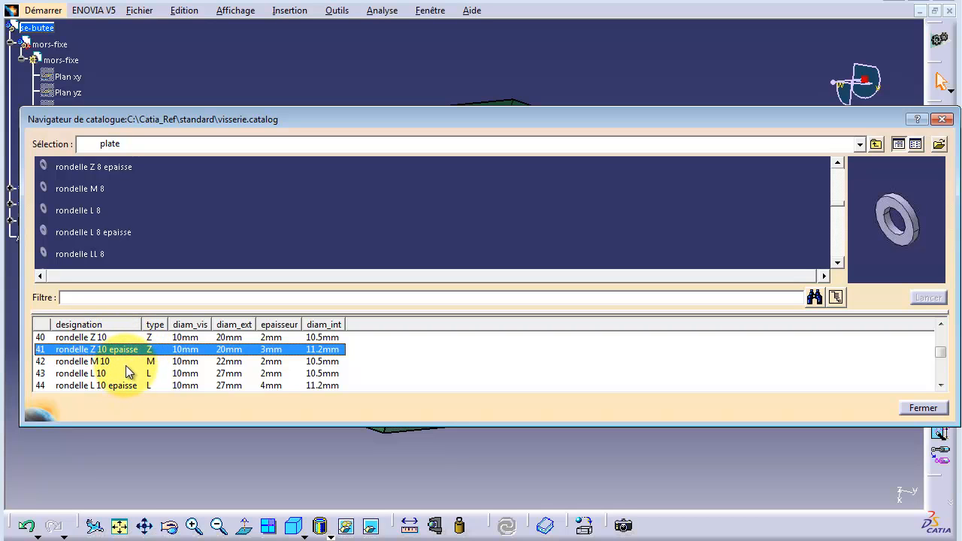
scroll(128, 371, "down", 1)
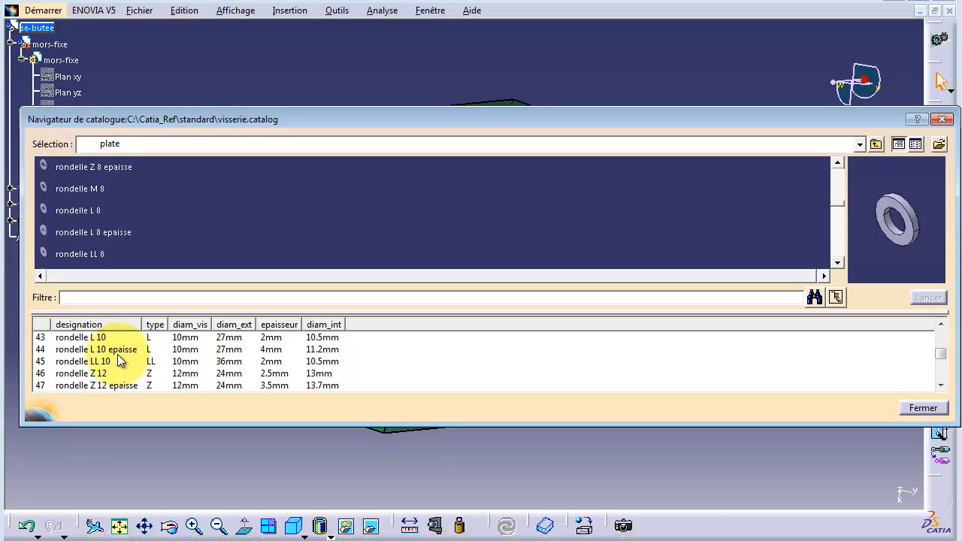
scroll(122, 360, "up", 1)
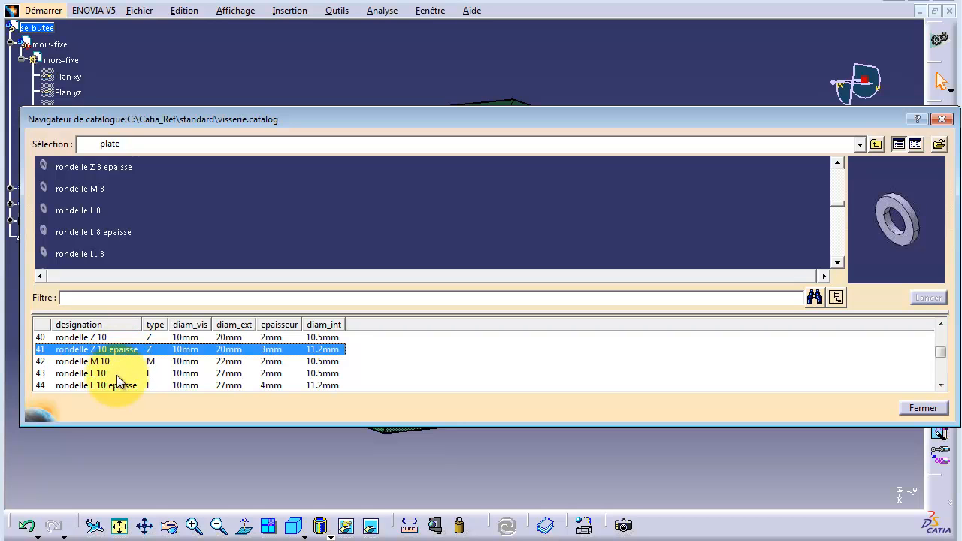
left_click(118, 385)
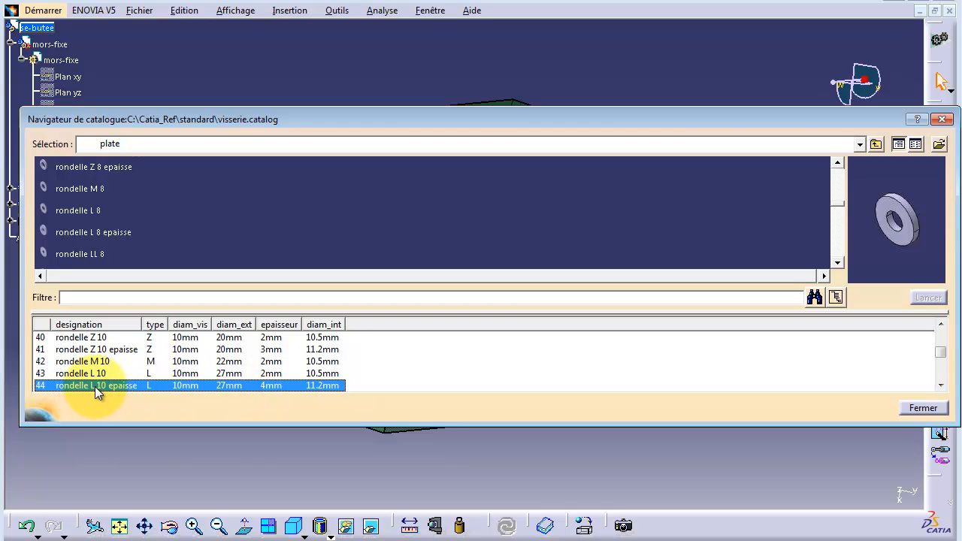
double_click(115, 386)
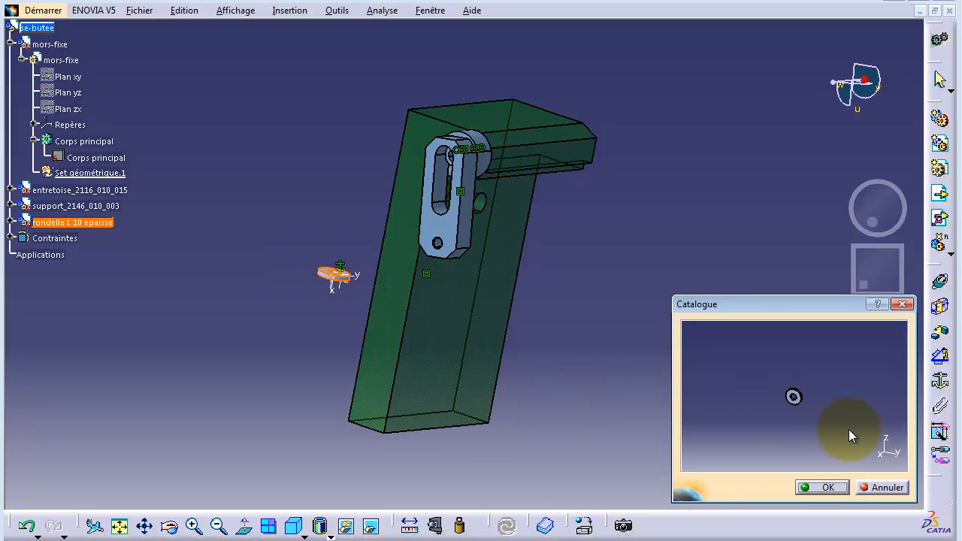
left_click(827, 487)
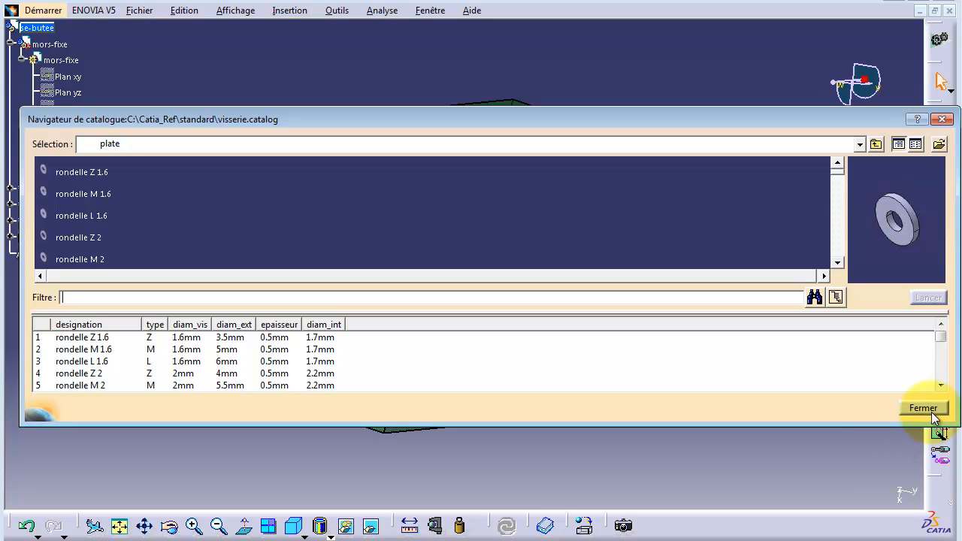
left_click(923, 408)
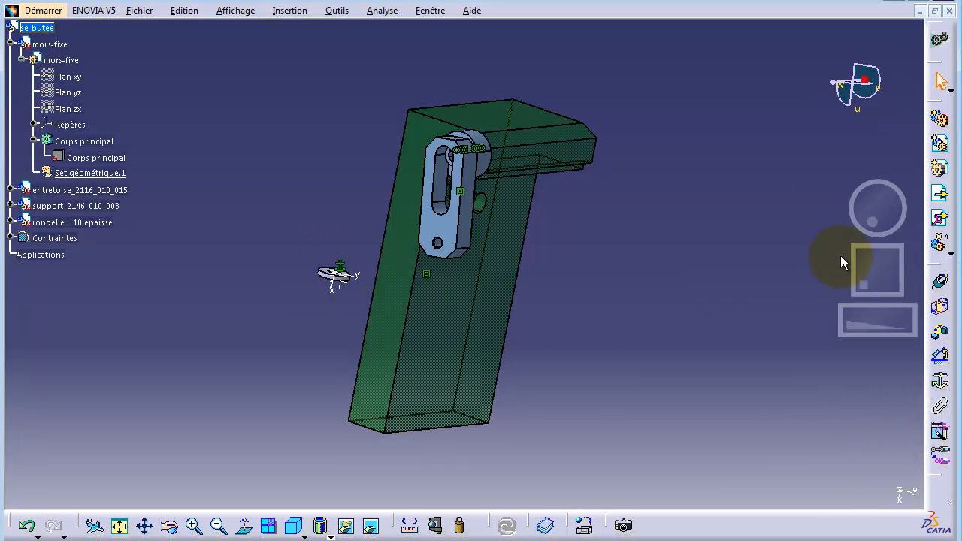
left_click_drag(874, 320, 948, 323)
left_click_drag(872, 262, 902, 281)
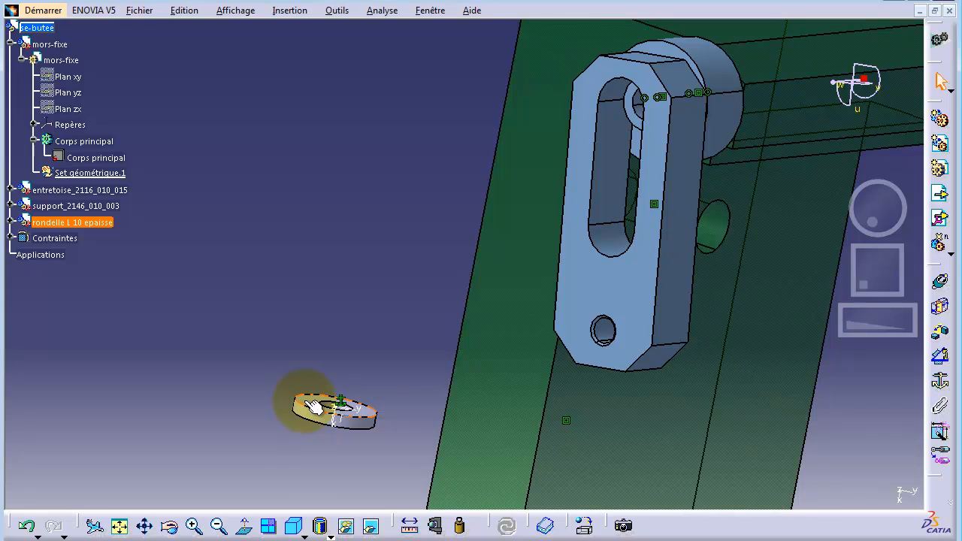
left_click(314, 407)
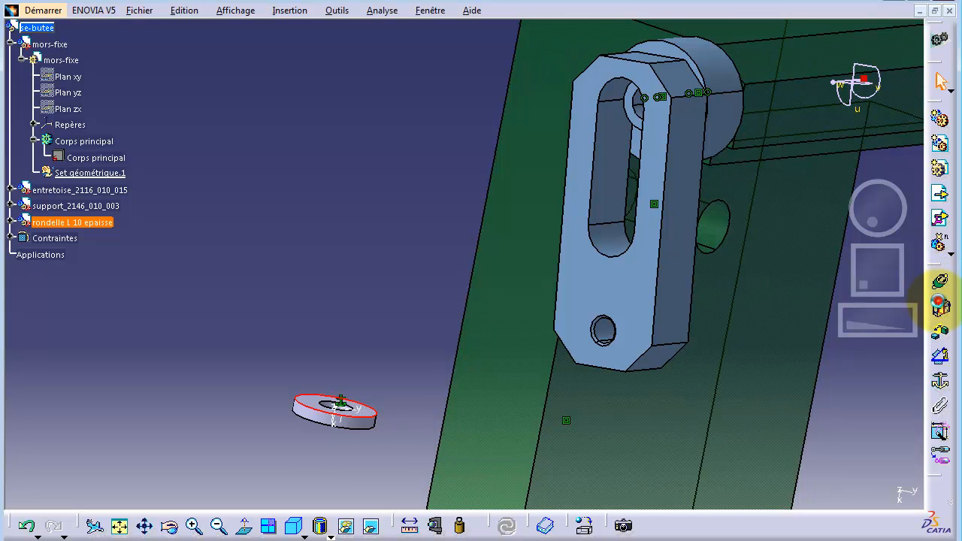
left_click(939, 304)
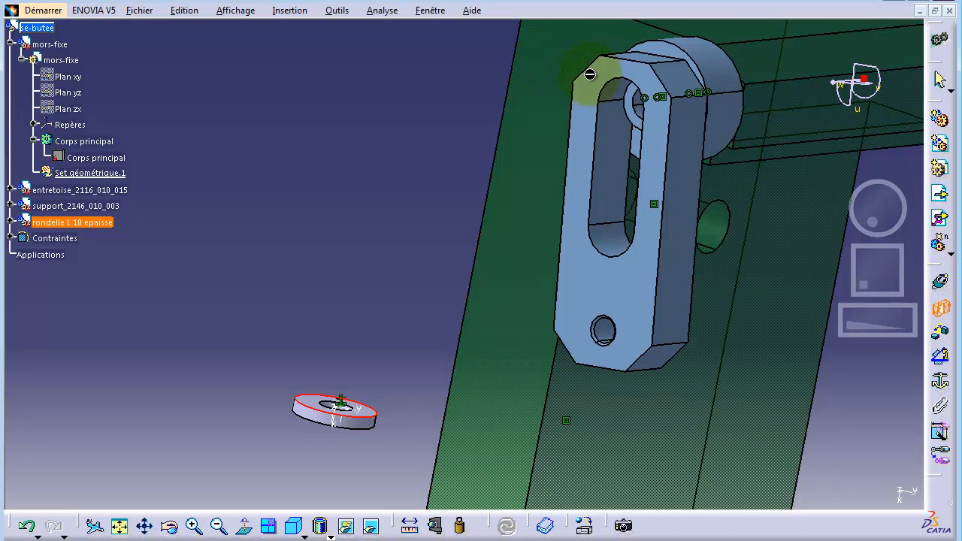
left_click(317, 399)
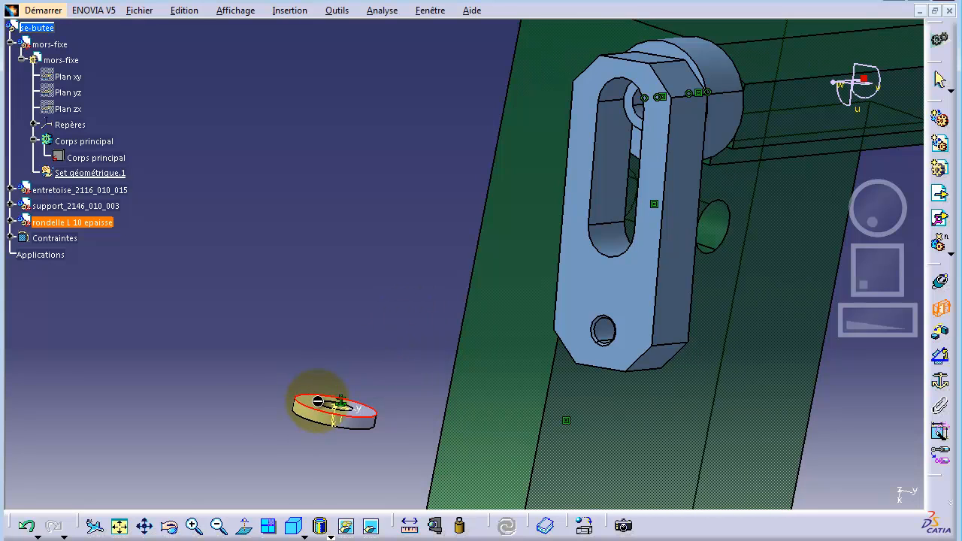
left_click(39, 28)
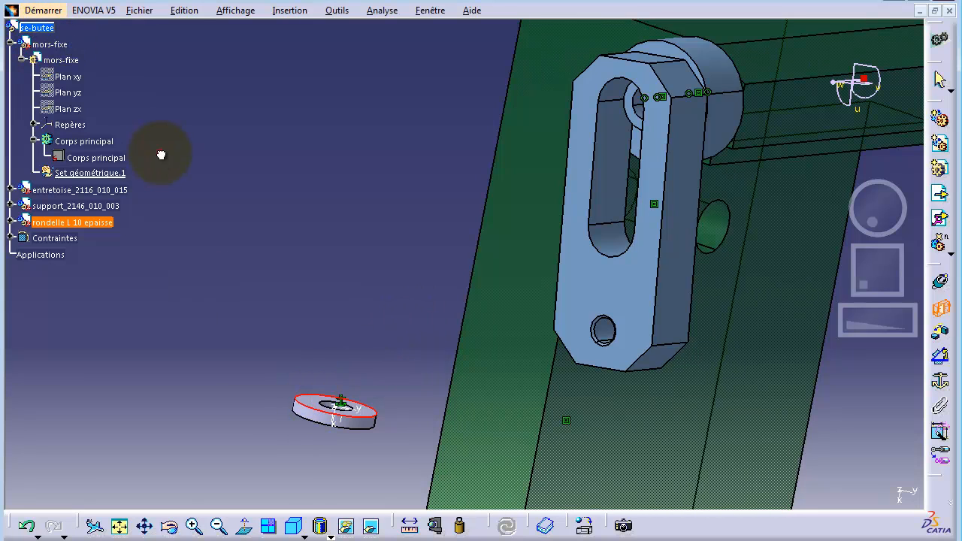
key("Escape")
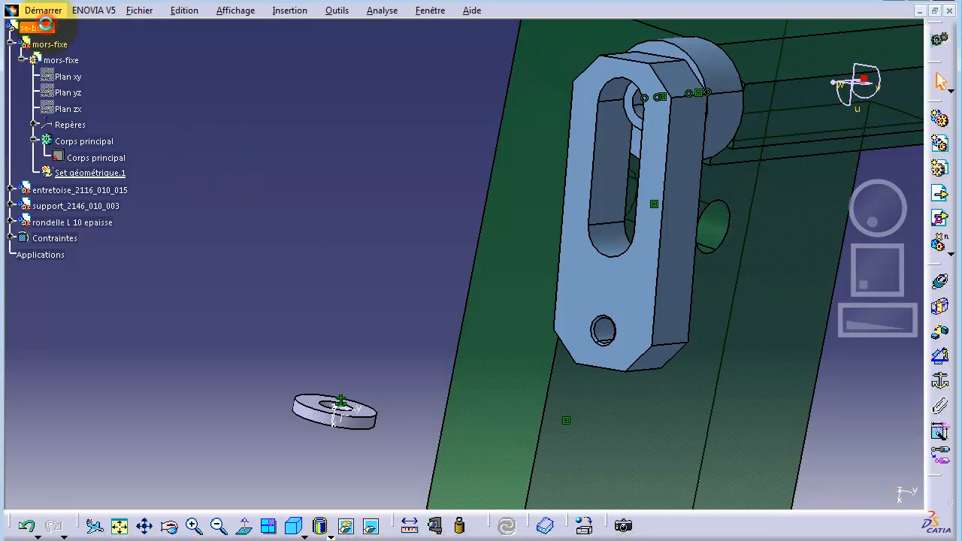
Step: Add a contact constraint between the washer's face and the support's front face, then update
left_click(312, 400)
left_click(938, 308)
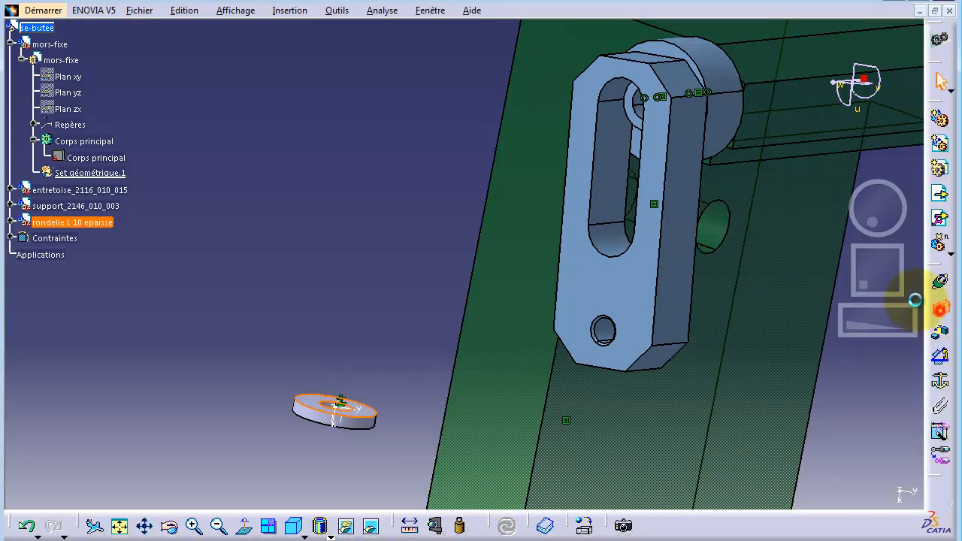
left_click(599, 75)
left_click(506, 526)
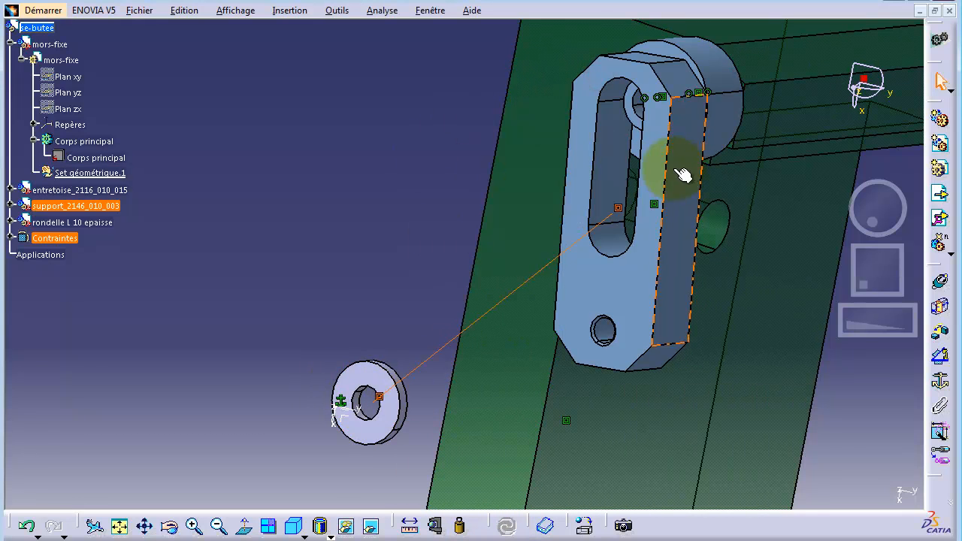
Step: Add a coincidence constraint between the washer's hole axis and the support slot's axis, then update
mouse_move(874, 204)
left_mouse_down()
mouse_move(809, 208)
mouse_move(863, 203)
left_mouse_up()
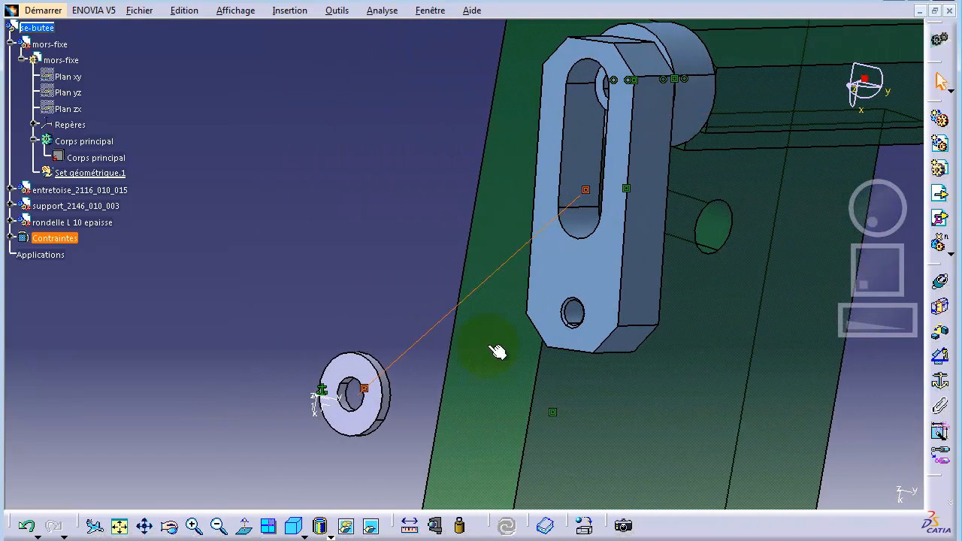
left_click(352, 399)
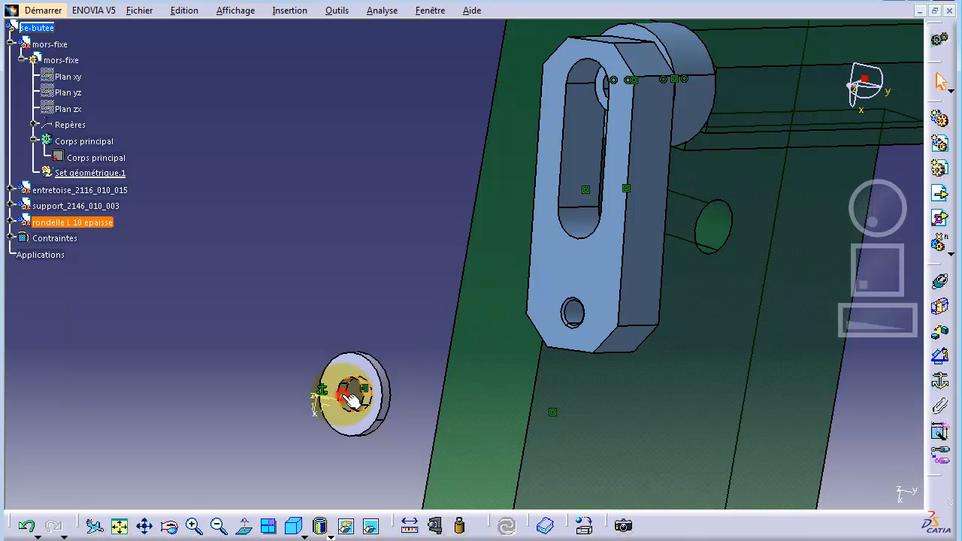
left_click(942, 285)
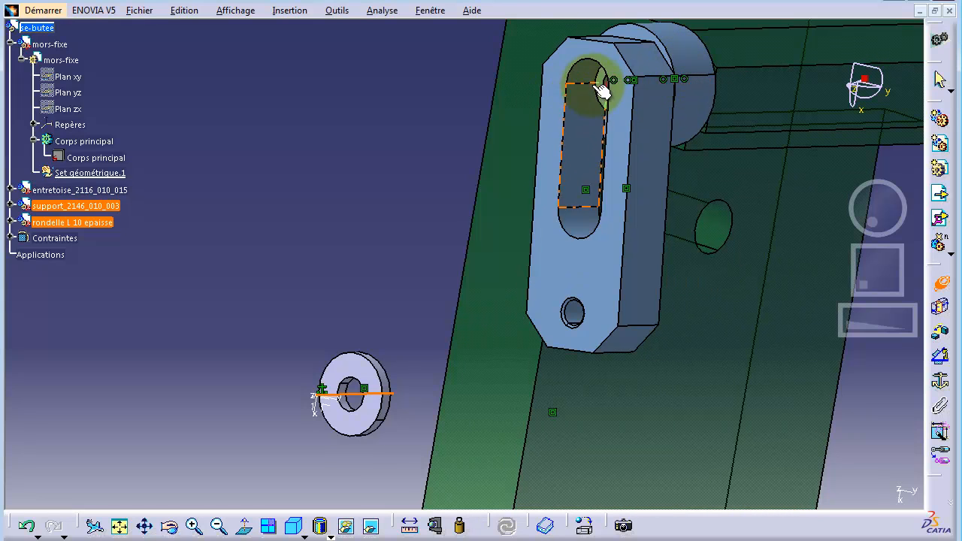
left_click_drag(862, 205, 875, 211)
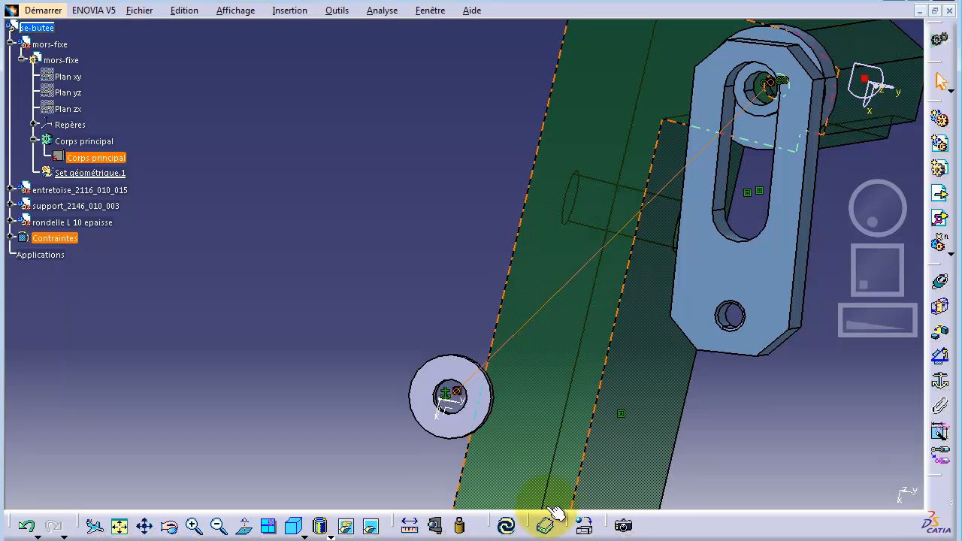
left_click(506, 525)
left_click_drag(880, 208, 816, 215)
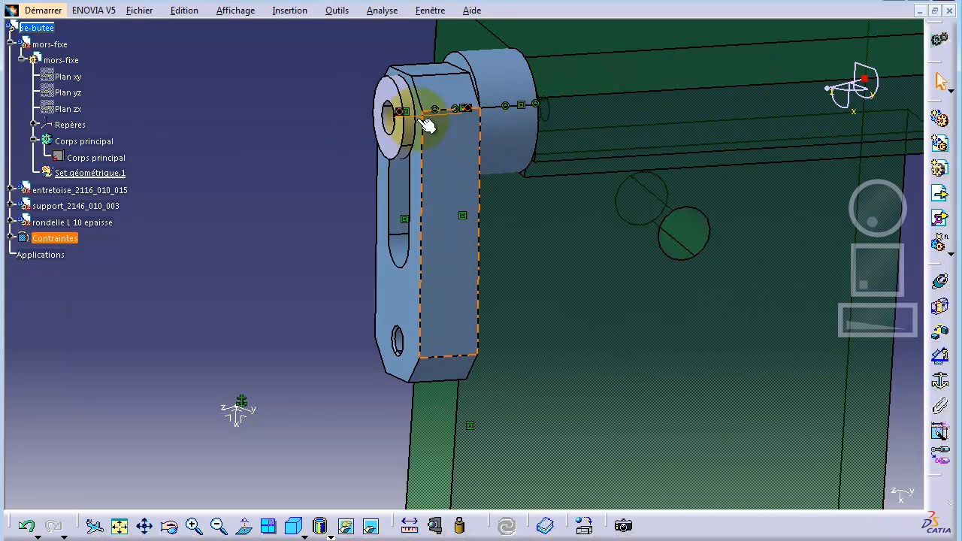
left_click(305, 144)
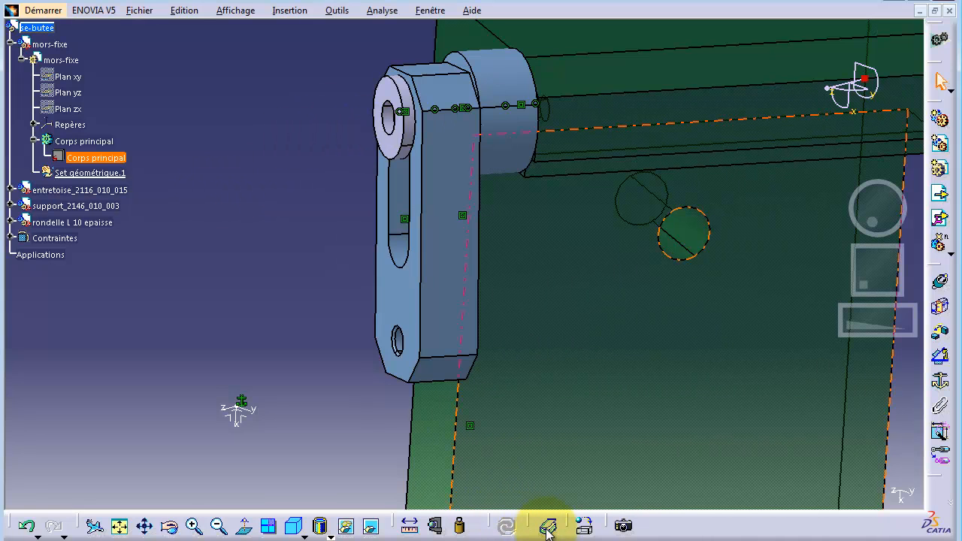
Step: Open the components catalog and browse the visserie assemblage folder into the Vis CHC ISO 4762 screw family
left_click(336, 11)
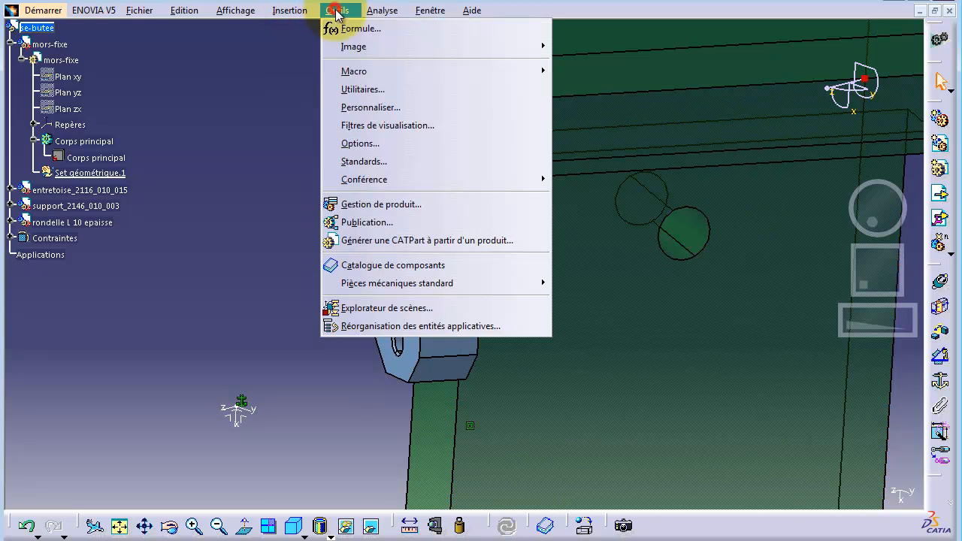
left_click(379, 266)
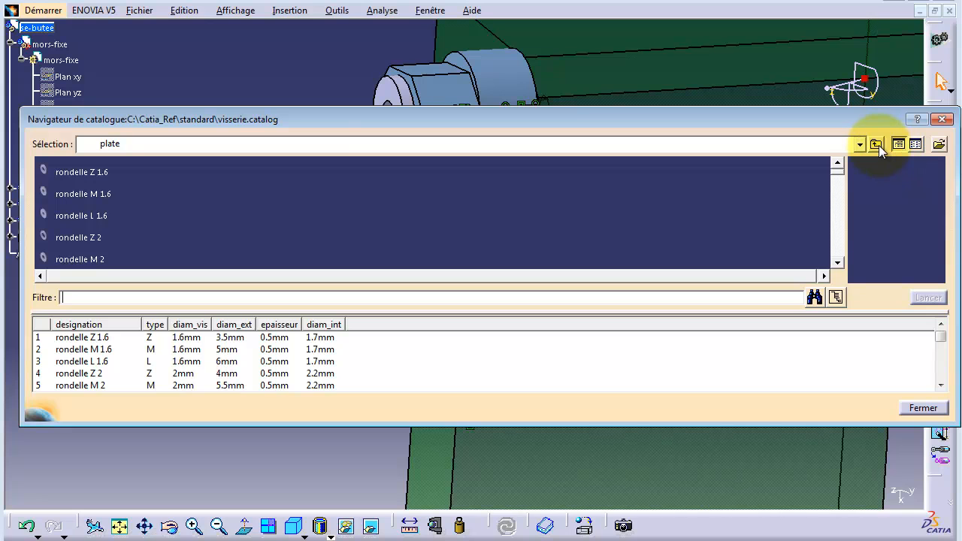
left_click(877, 144)
left_click(877, 144)
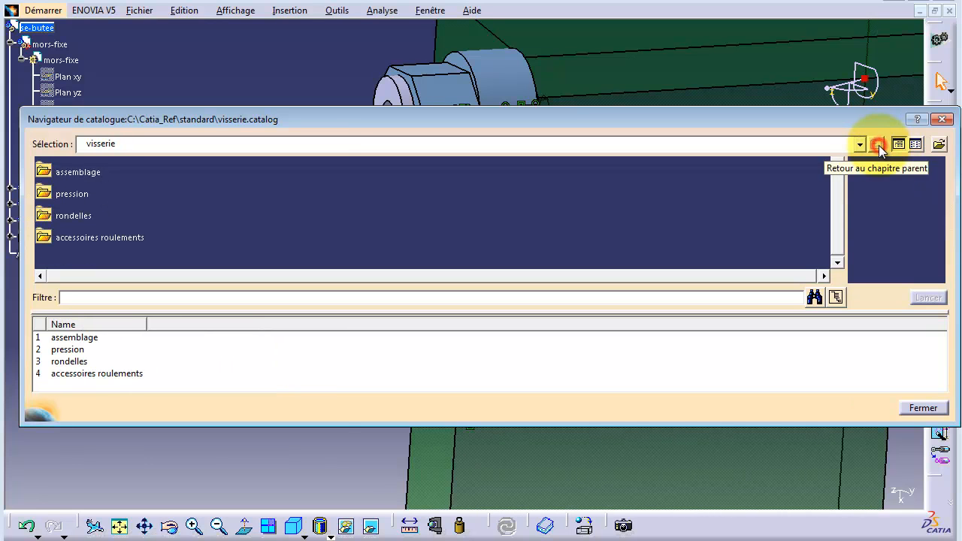
double_click(90, 179)
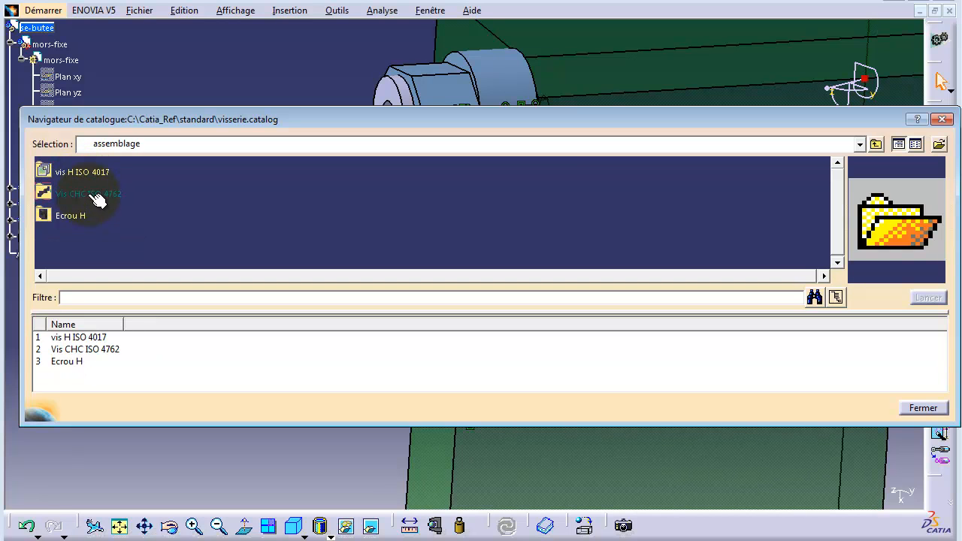
left_click(88, 194)
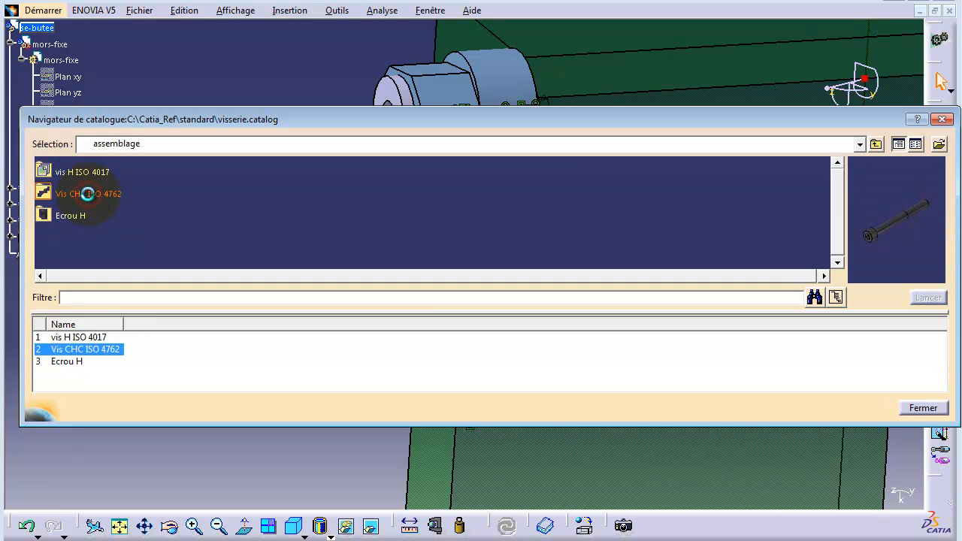
double_click(87, 194)
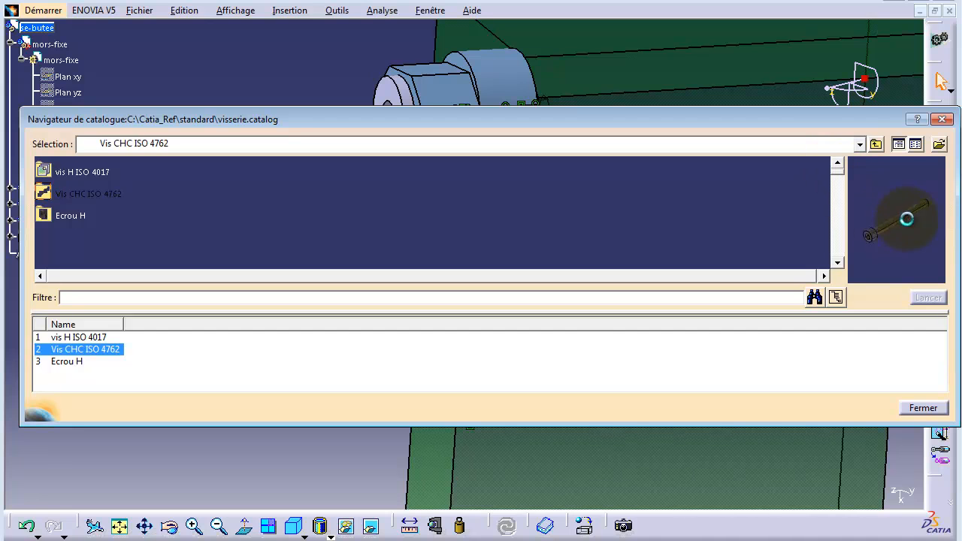
Step: Insert the ISO4762_M10_70 socket head screw into the assembly and close the catalog browser
left_click(838, 177)
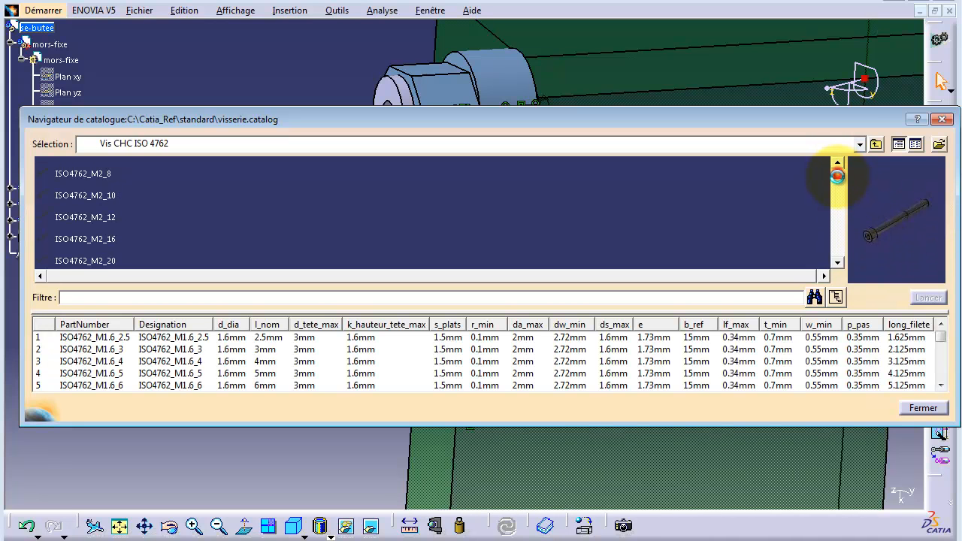
left_click_drag(836, 176, 839, 199)
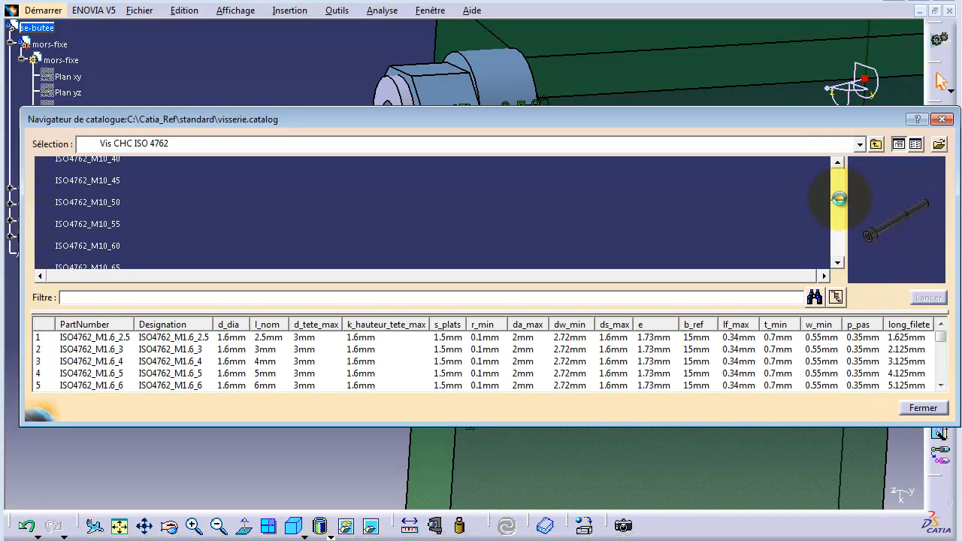
left_click(106, 251)
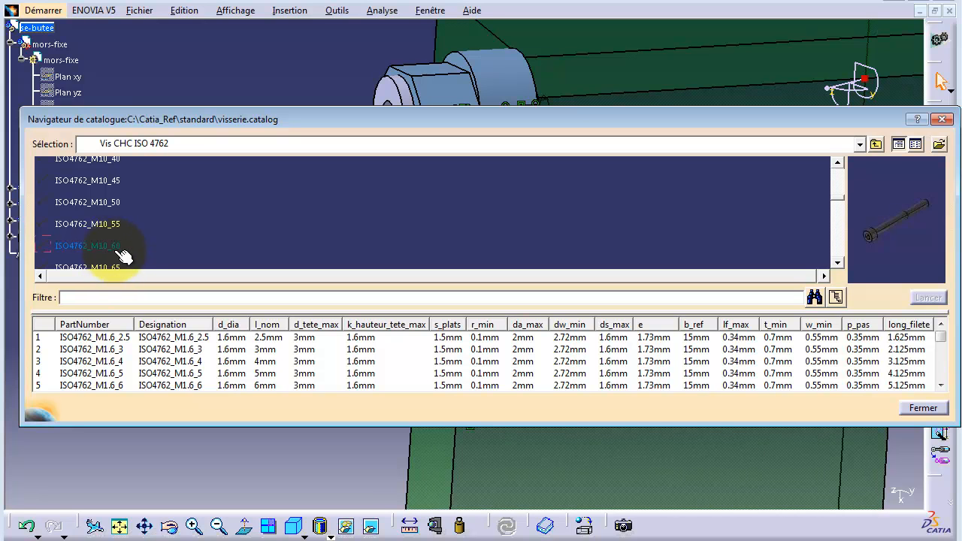
left_click(122, 226)
left_click(125, 246)
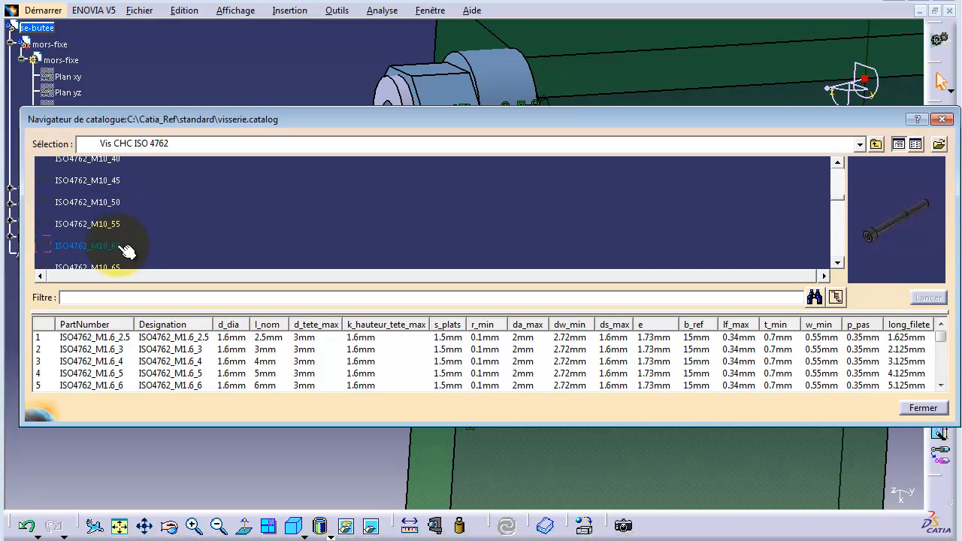
left_click(122, 226)
left_click(125, 203)
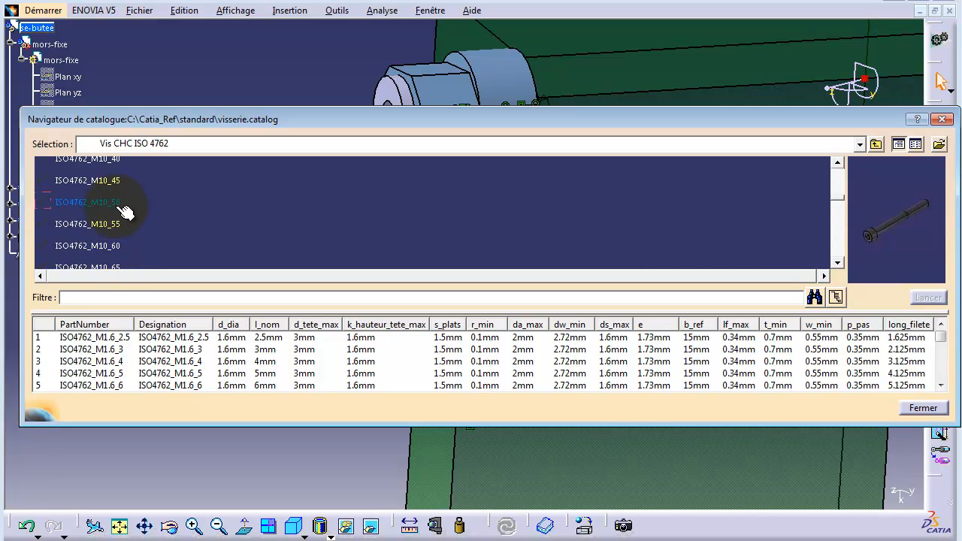
left_click(128, 225)
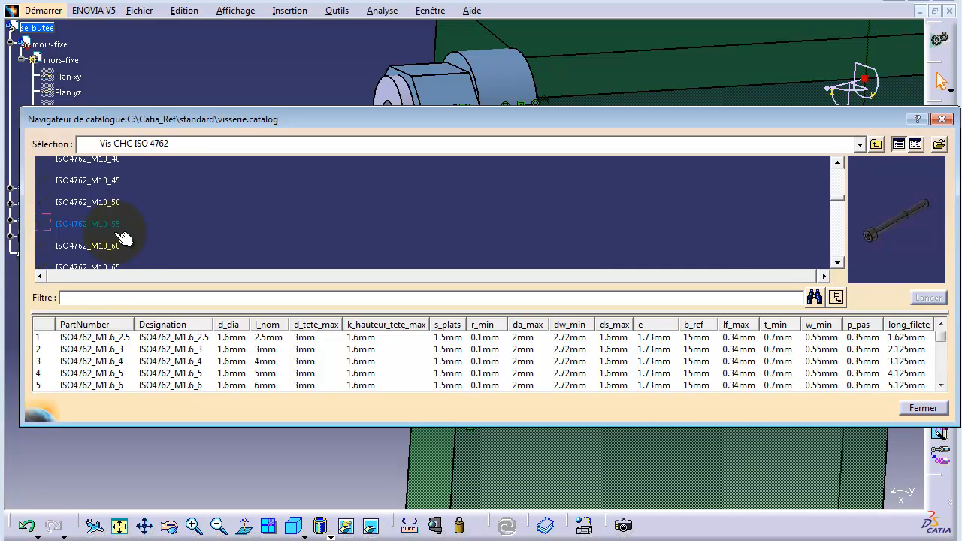
left_click(836, 262)
left_click(837, 262)
left_click(836, 263)
left_click(837, 263)
left_click(837, 263)
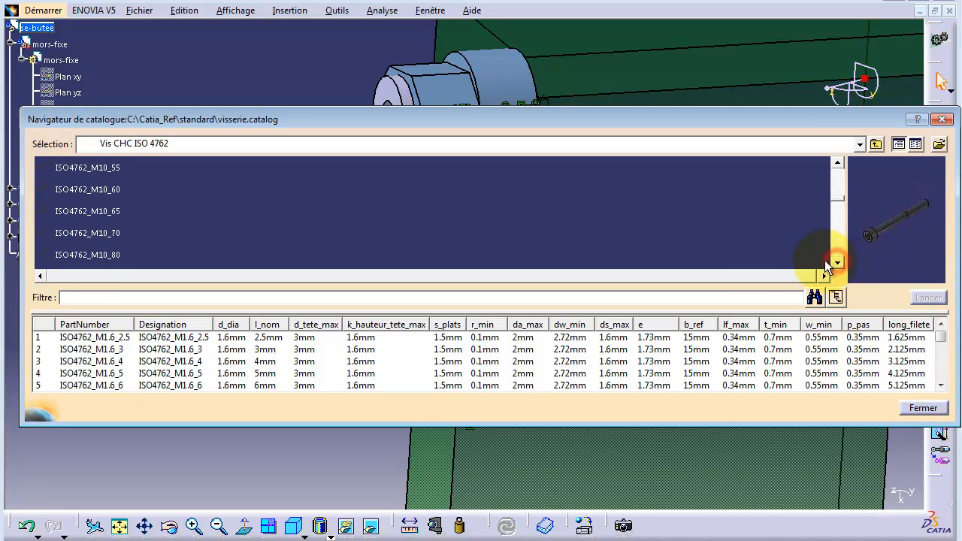
left_click(114, 234)
double_click(110, 232)
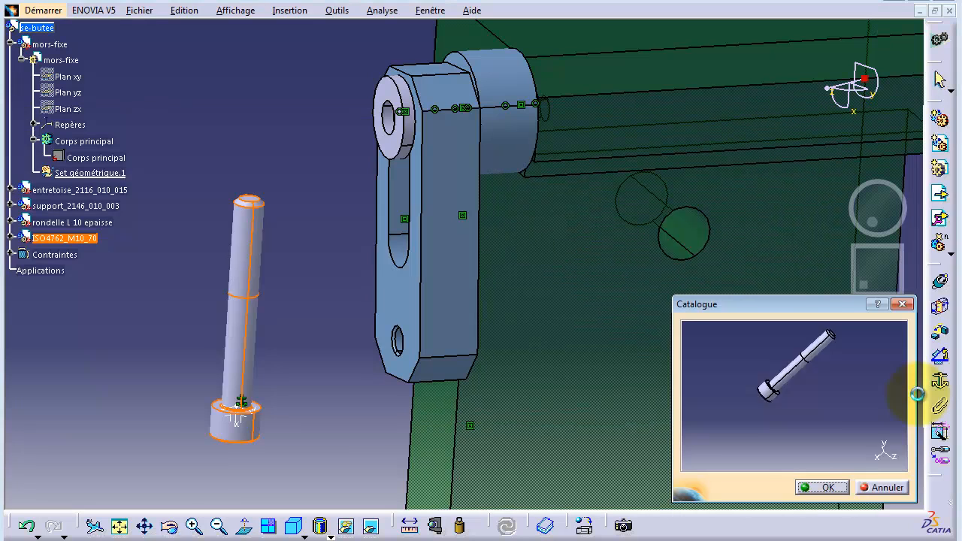
left_click(827, 487)
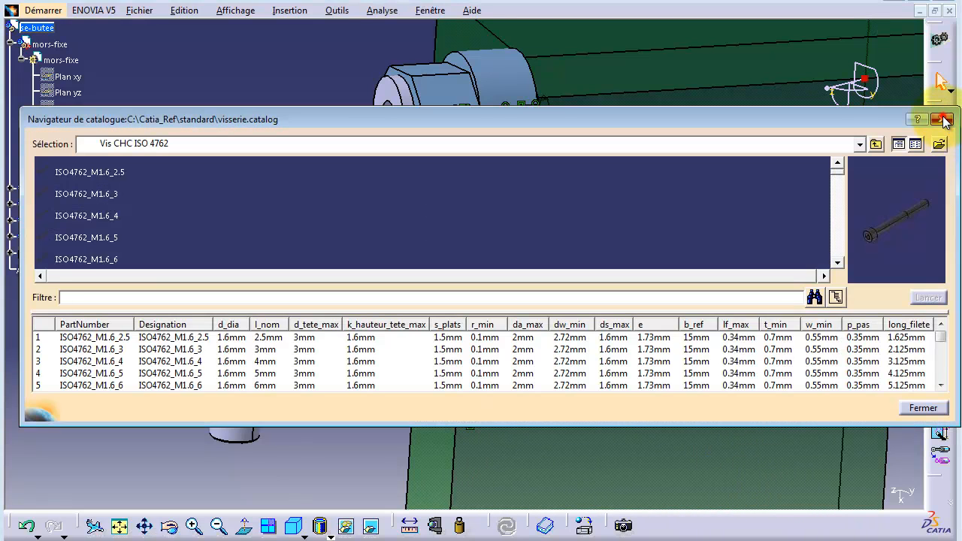
left_click(945, 122)
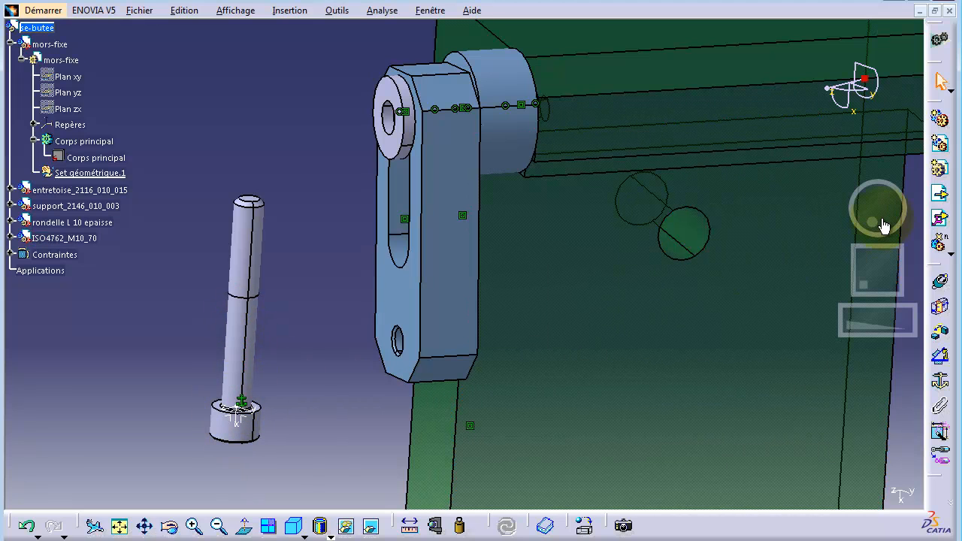
Step: Add a contact constraint between the underside of the screw head and the support's front face, then update
left_click_drag(874, 203, 874, 210)
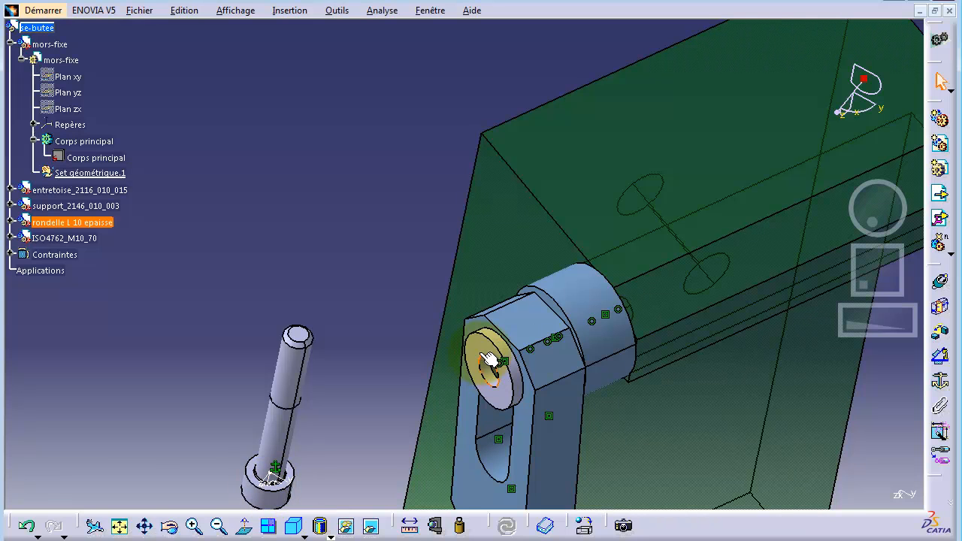
left_click_drag(865, 320, 895, 316)
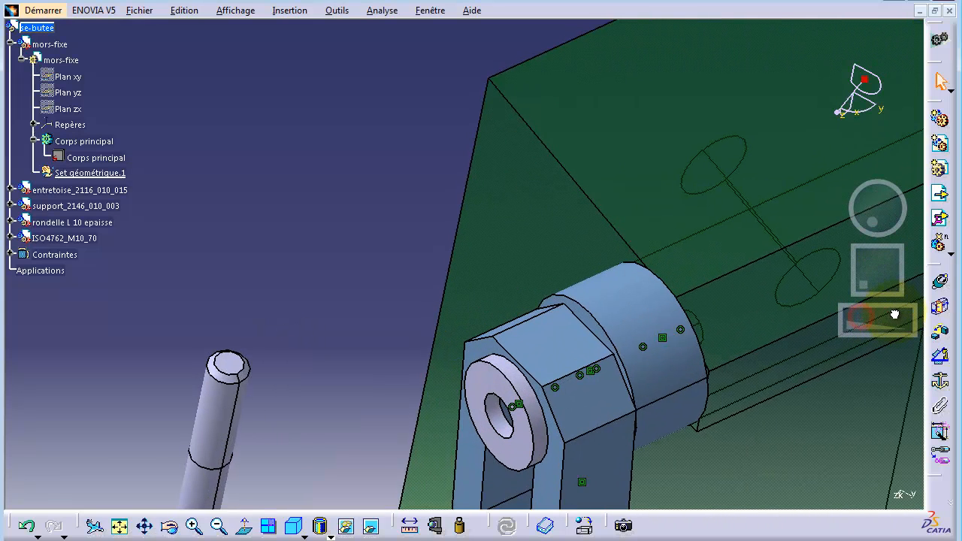
left_click_drag(877, 284, 874, 268)
left_click(342, 319)
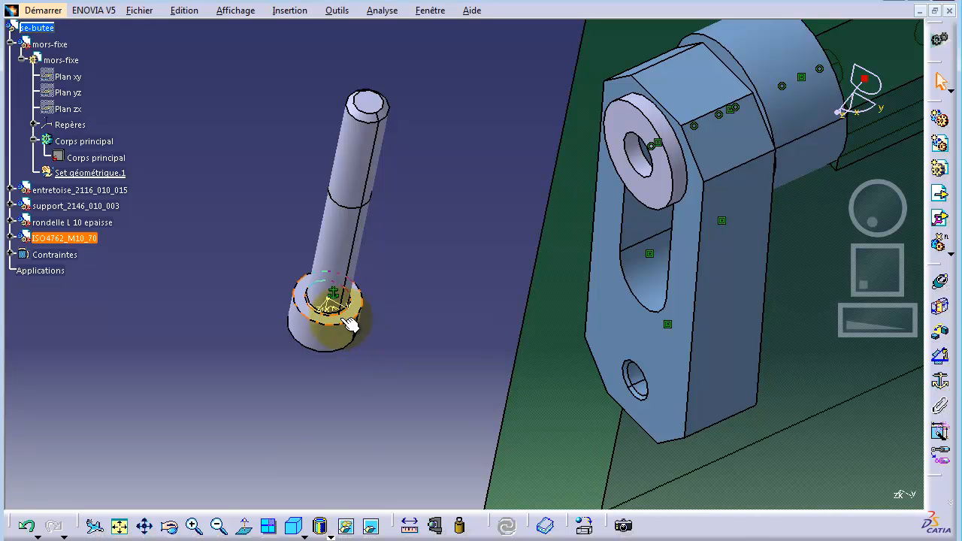
left_click(939, 305)
left_click(661, 204)
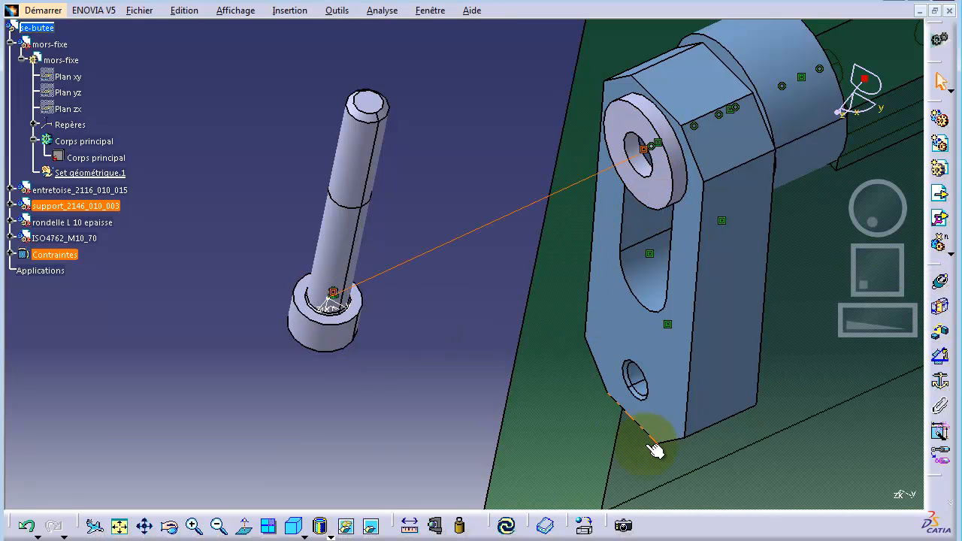
left_click(514, 529)
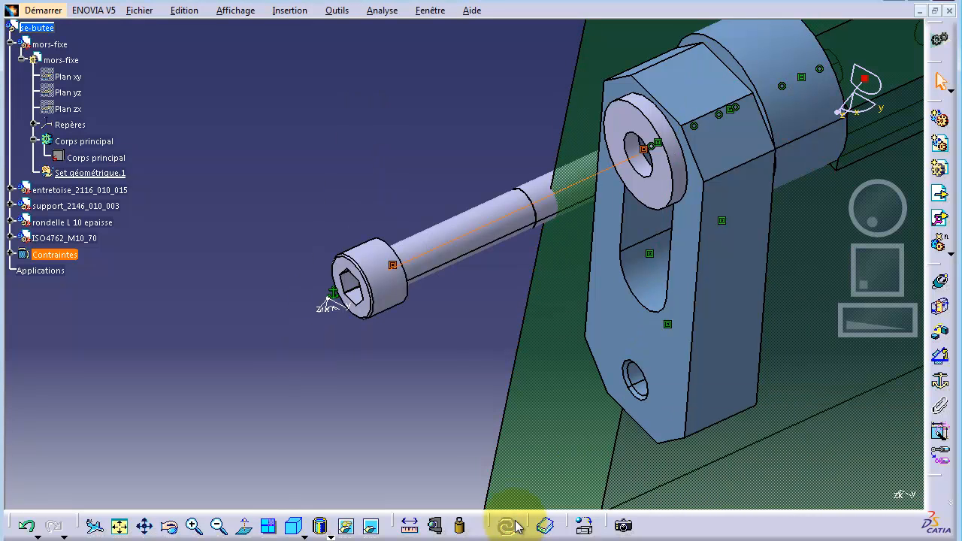
Step: Add a coincidence constraint between the screw's axis and the mounting hole's axis, then update
left_click(459, 226)
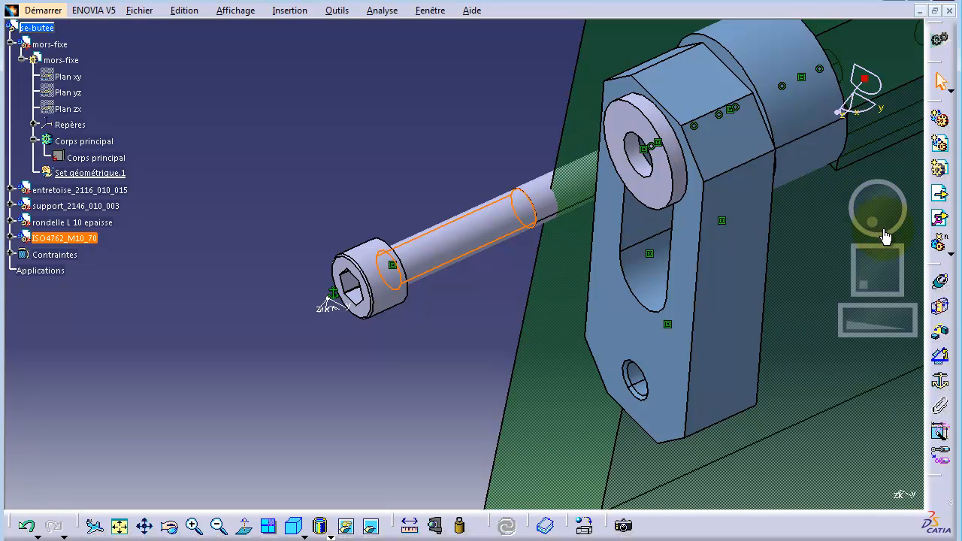
left_click(940, 281)
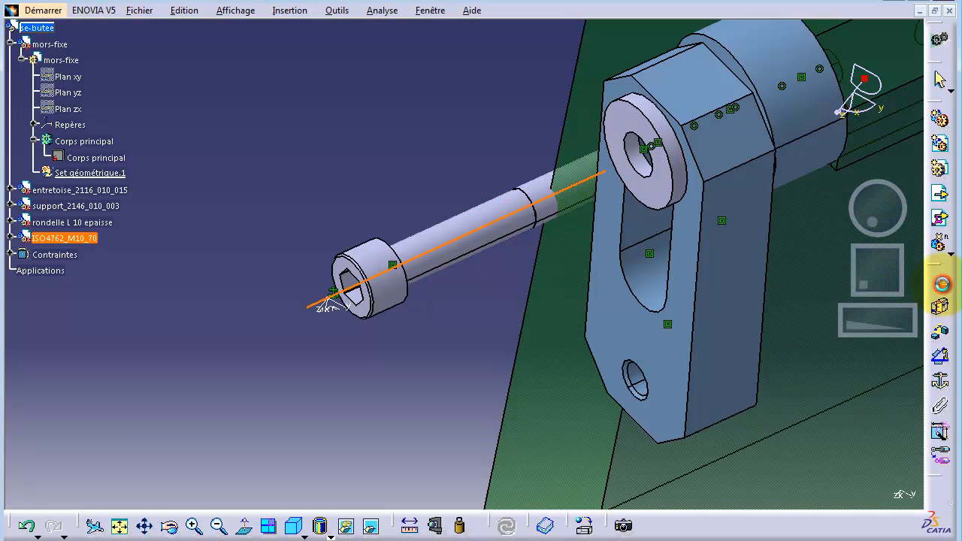
left_click(625, 301)
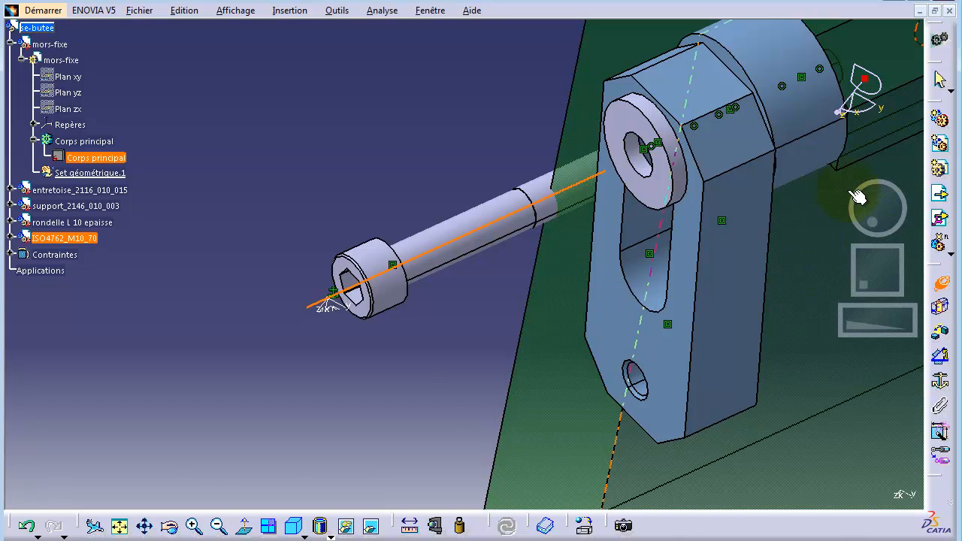
left_click_drag(869, 209, 751, 215)
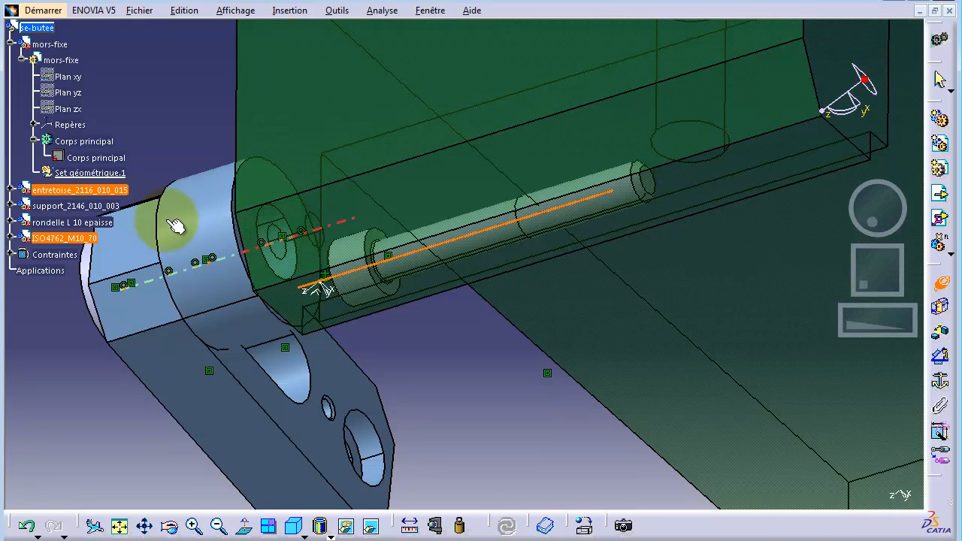
left_click(217, 244)
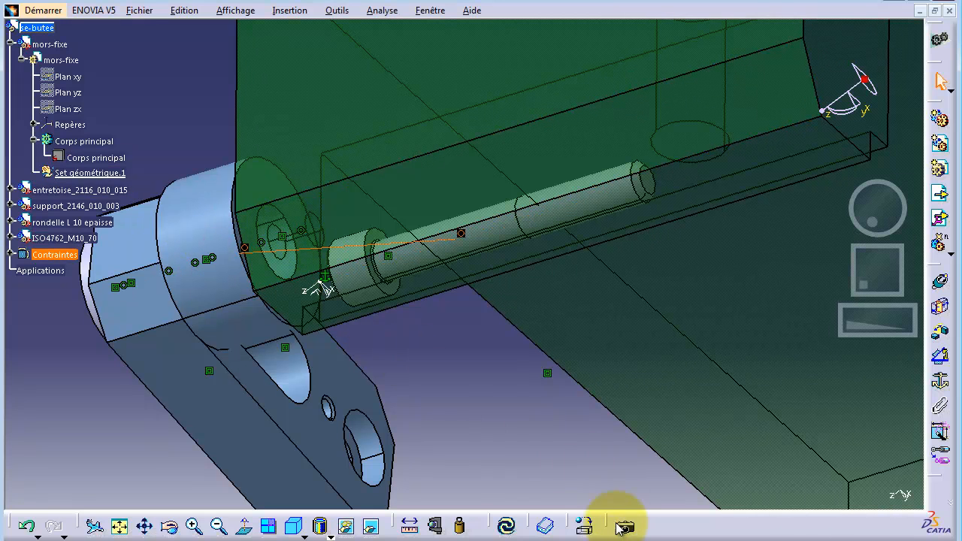
left_click(506, 526)
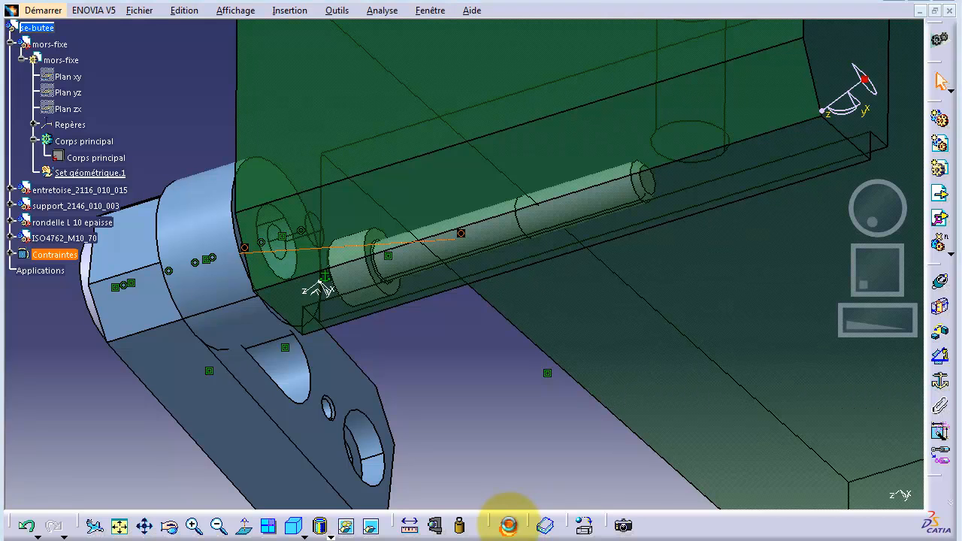
Step: Open the components catalog and go back up from the Vis CHC ISO 4762 family into the visserie pression folder
left_click_drag(862, 221, 814, 218)
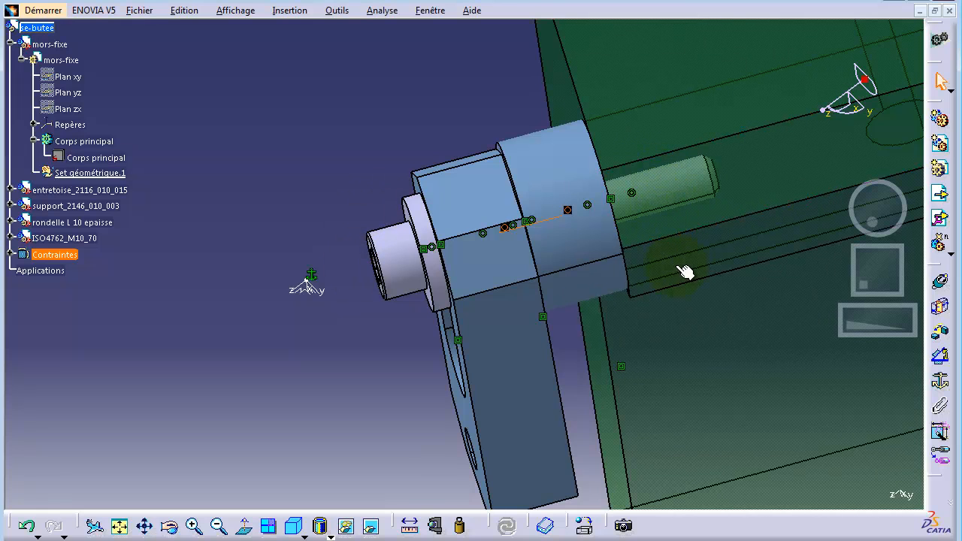
left_click_drag(870, 211, 870, 172)
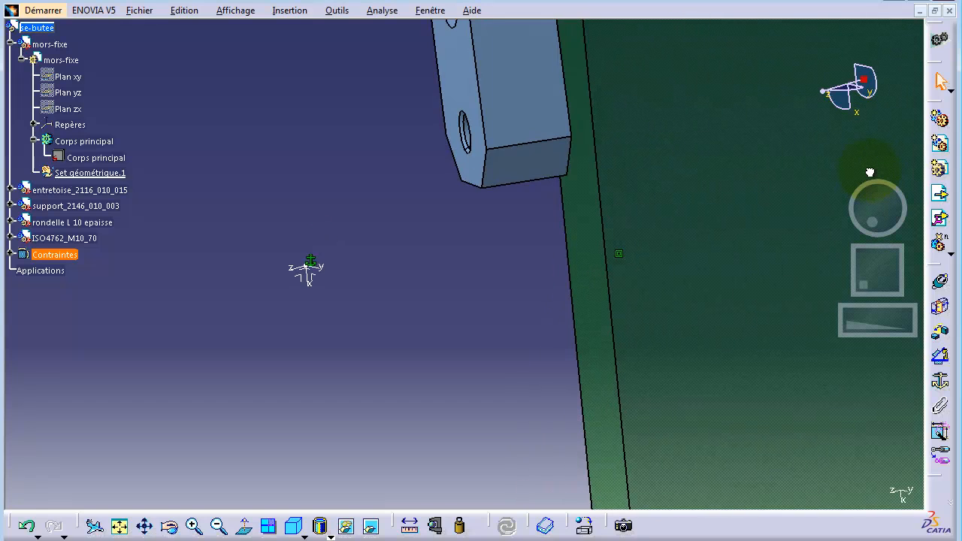
left_click_drag(874, 227, 876, 214)
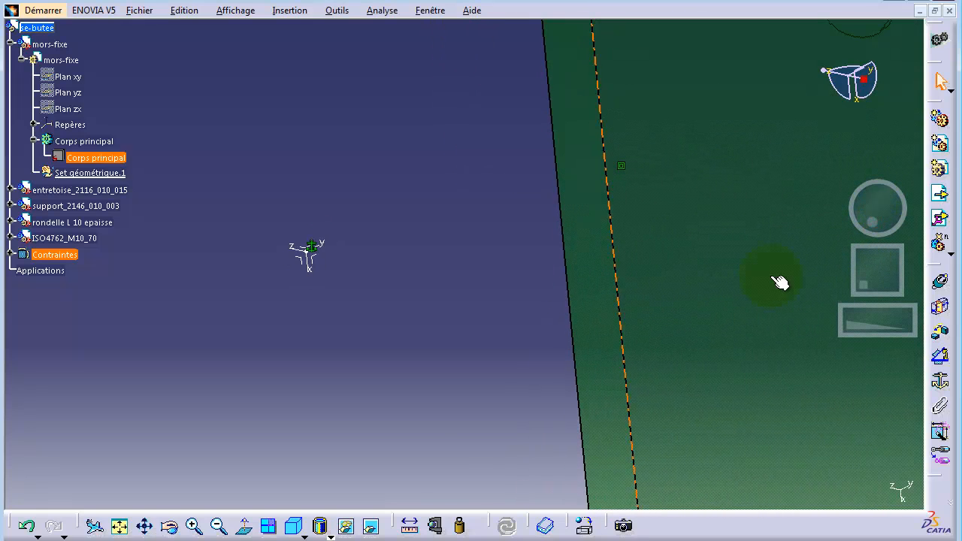
left_click(121, 527)
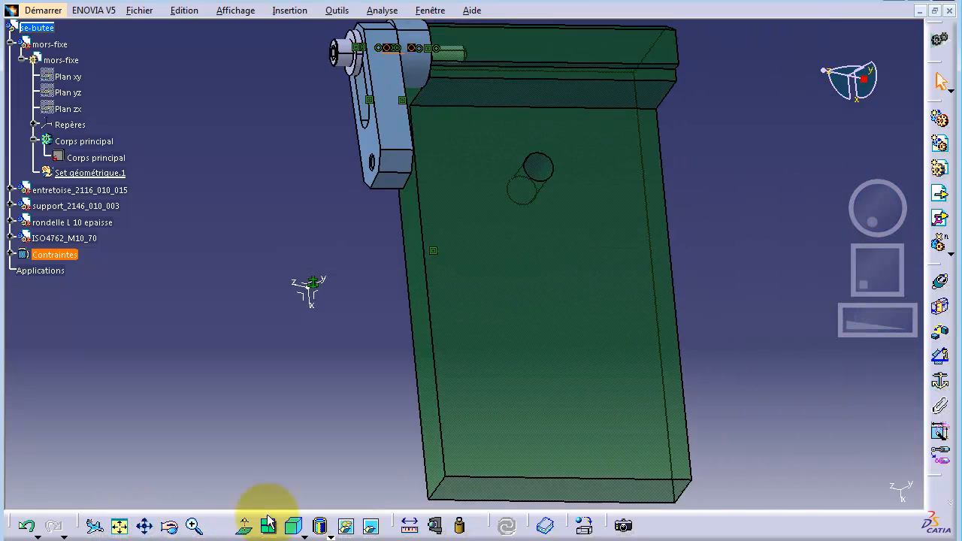
left_click(864, 213)
left_click_drag(864, 213, 784, 230)
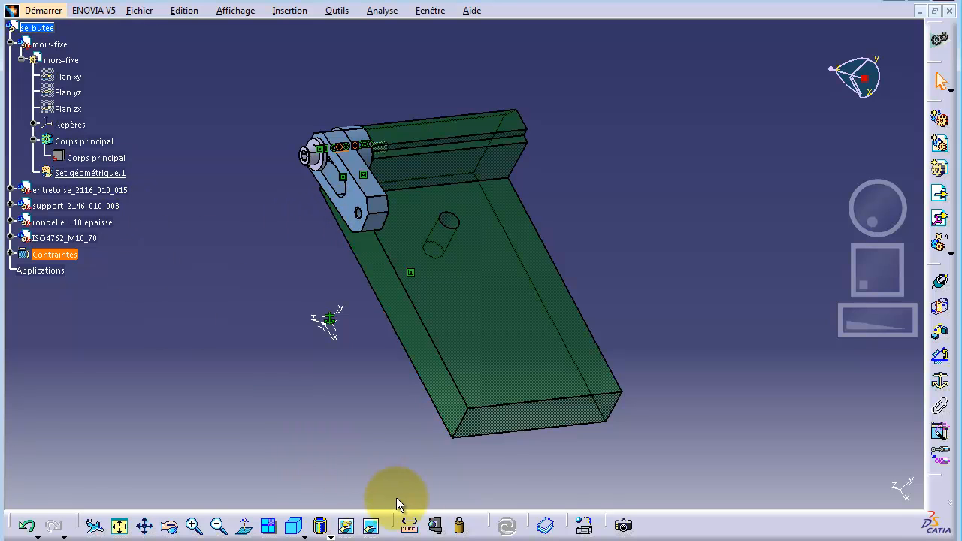
left_click(545, 524)
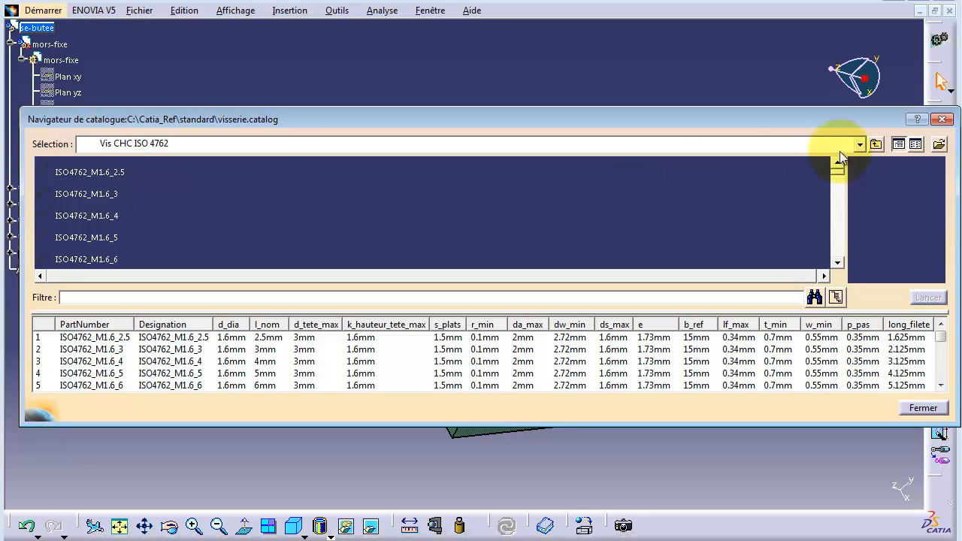
left_click(876, 145)
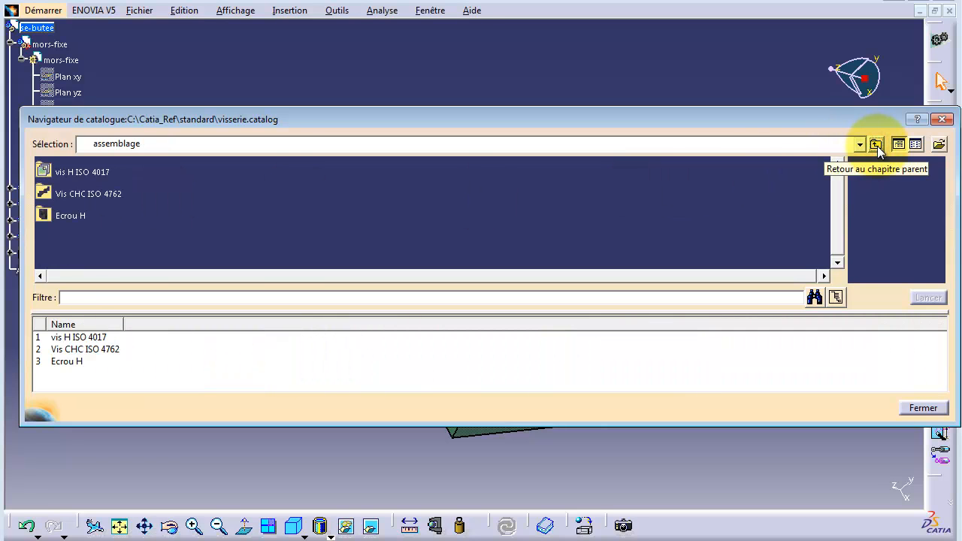
left_click(877, 146)
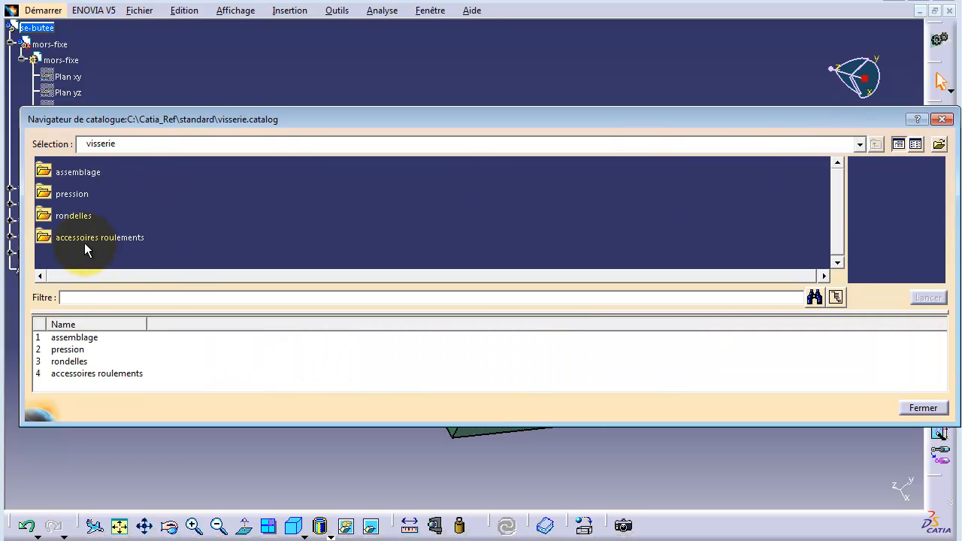
left_click(69, 195)
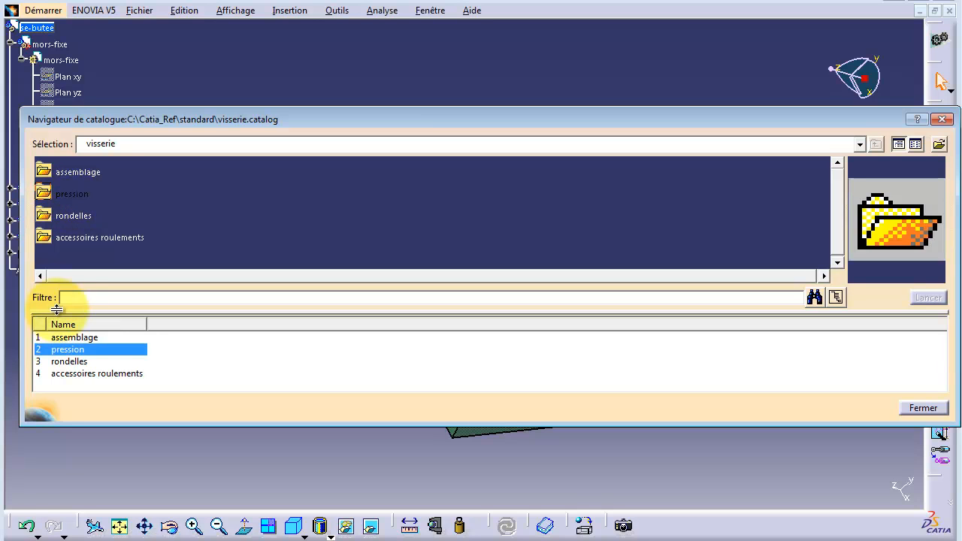
double_click(63, 195)
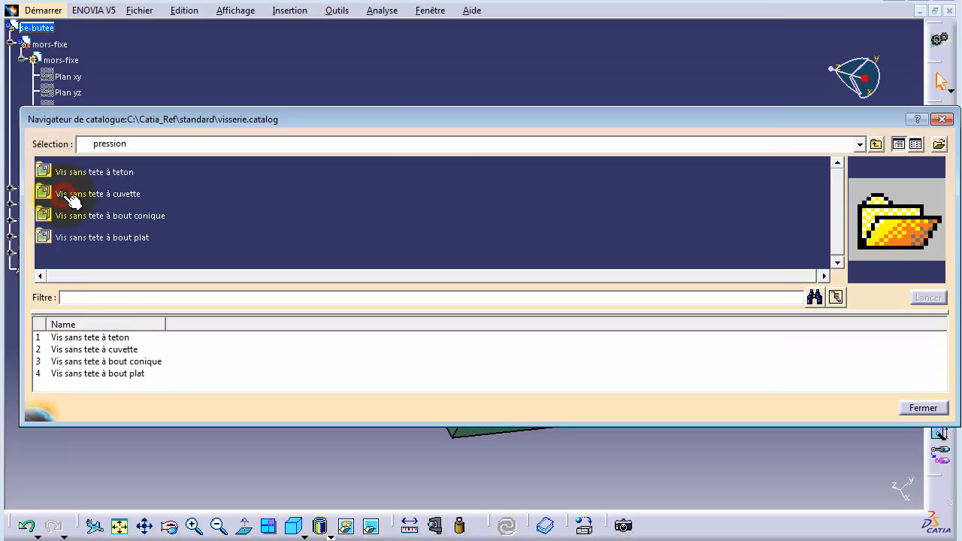
Step: Open the Vis sans tete à teton family and insert the ISO4028_M_10_50 set screw into the assembly
left_click(113, 173)
left_click(312, 198)
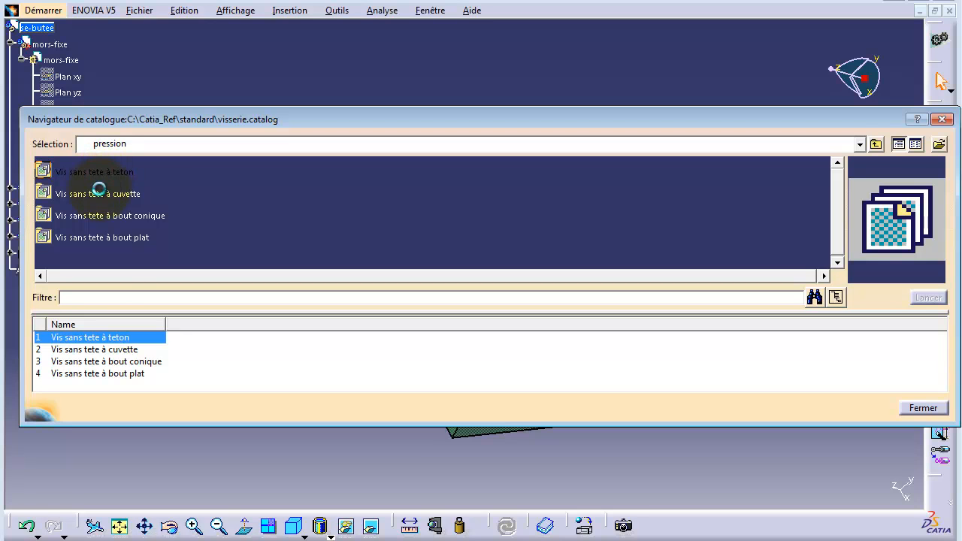
double_click(103, 335)
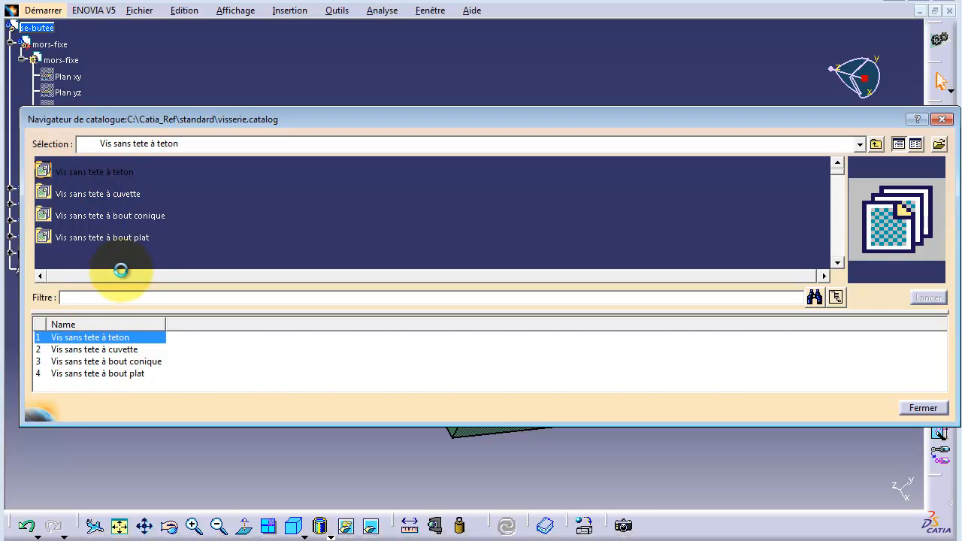
left_click(121, 218)
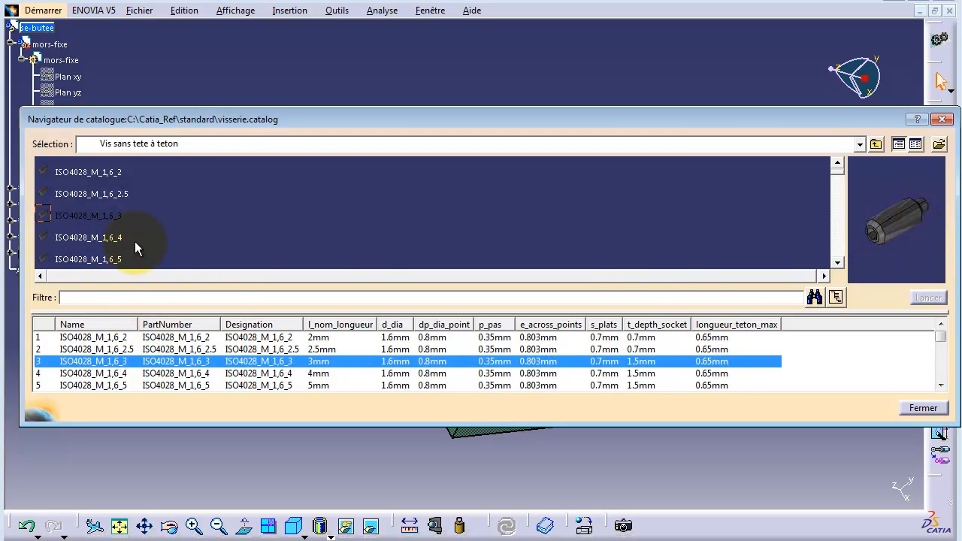
left_click(135, 244)
mouse_move(837, 172)
left_mouse_down()
mouse_move(843, 204)
mouse_move(840, 188)
left_mouse_up()
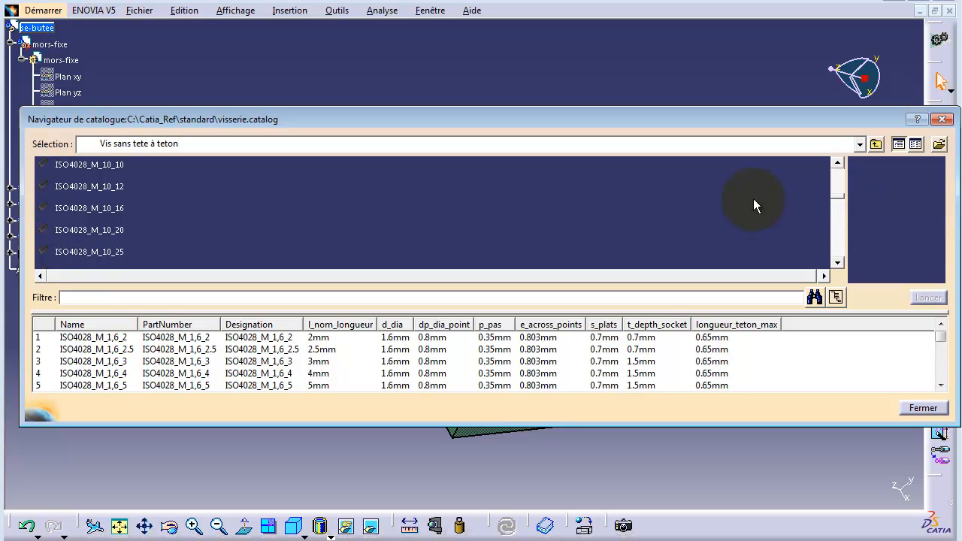
left_click(114, 251)
scroll(151, 247, "down", 3)
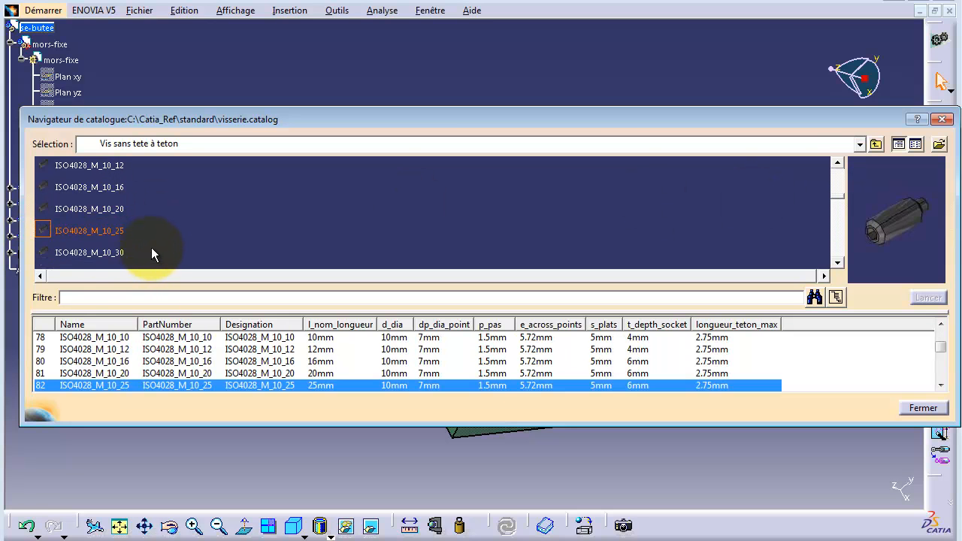
scroll(151, 247, "down", 3)
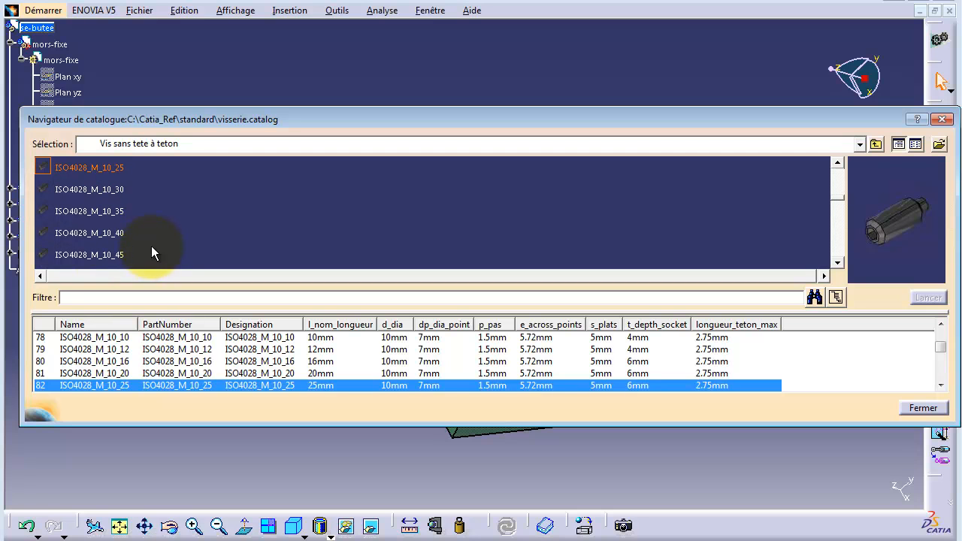
left_click(118, 236)
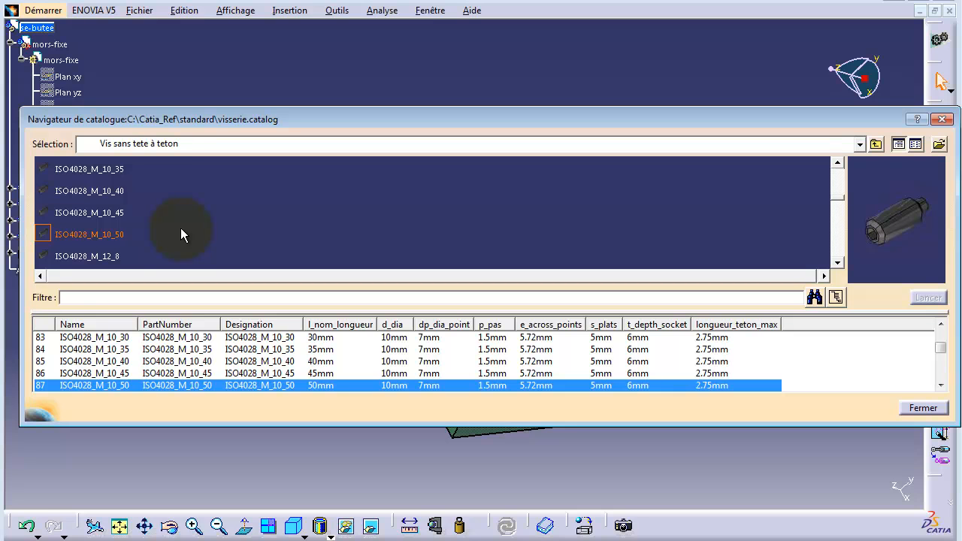
double_click(116, 236)
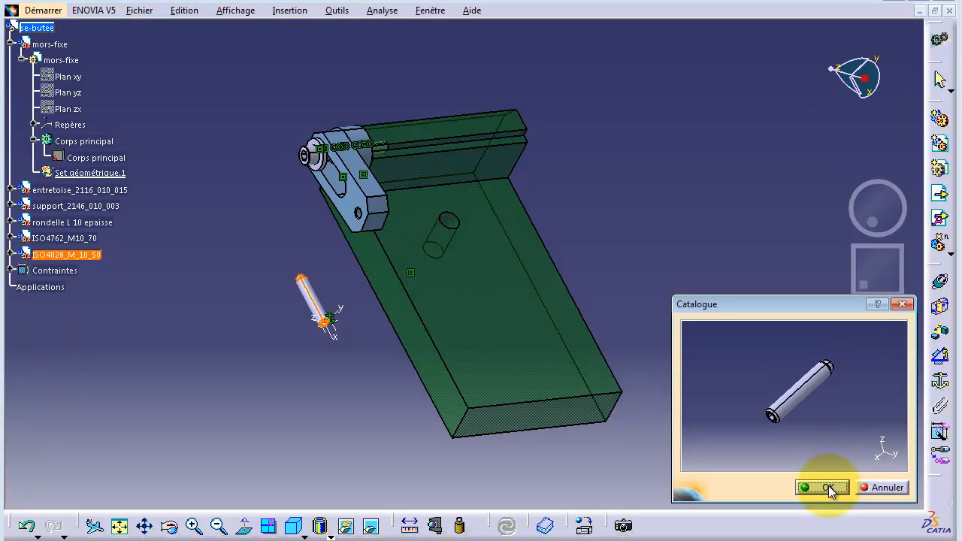
left_click(826, 486)
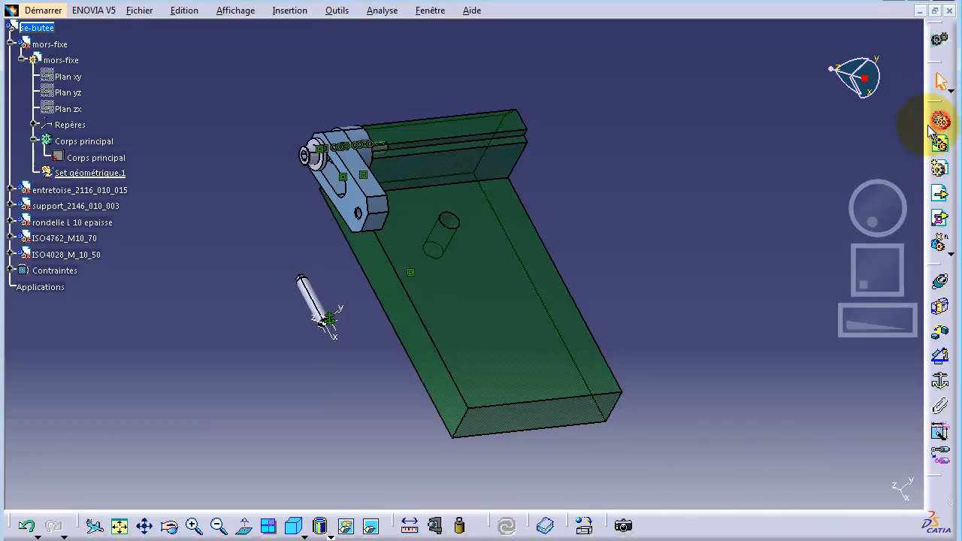
Step: Reposition and rotate the ISO4028 set screw with the compass so it lies roughly parallel to the support's side hole
left_click(341, 309)
left_click(316, 298)
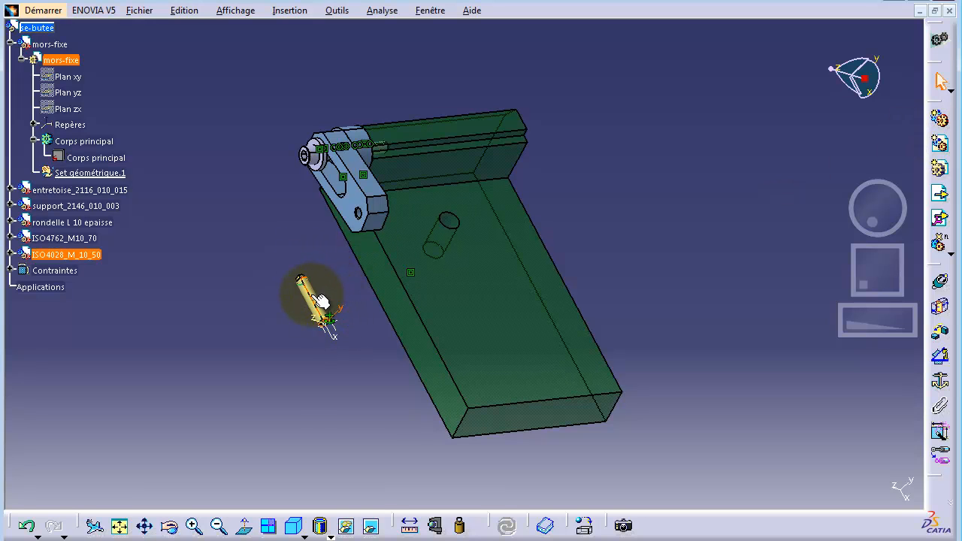
left_click(366, 220)
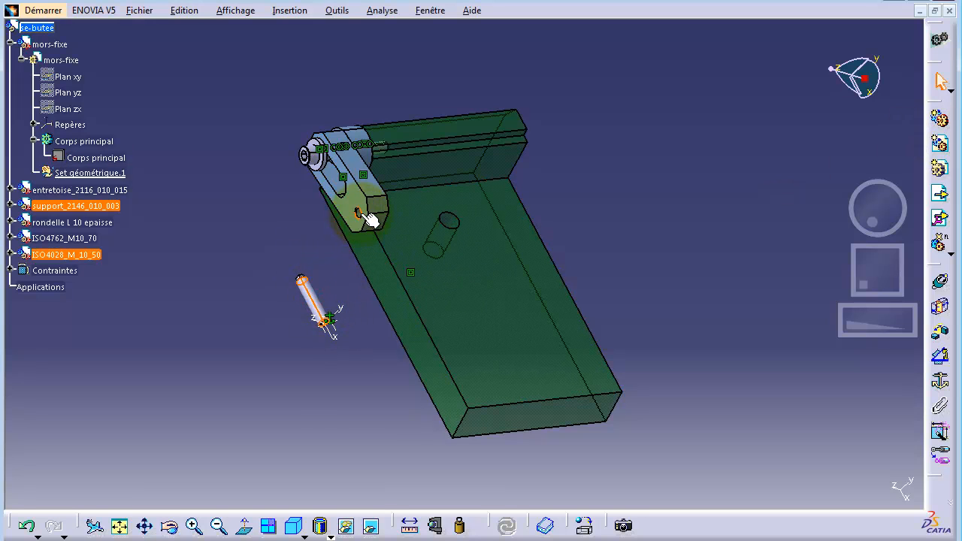
left_click(778, 218)
left_click_drag(886, 320, 939, 332)
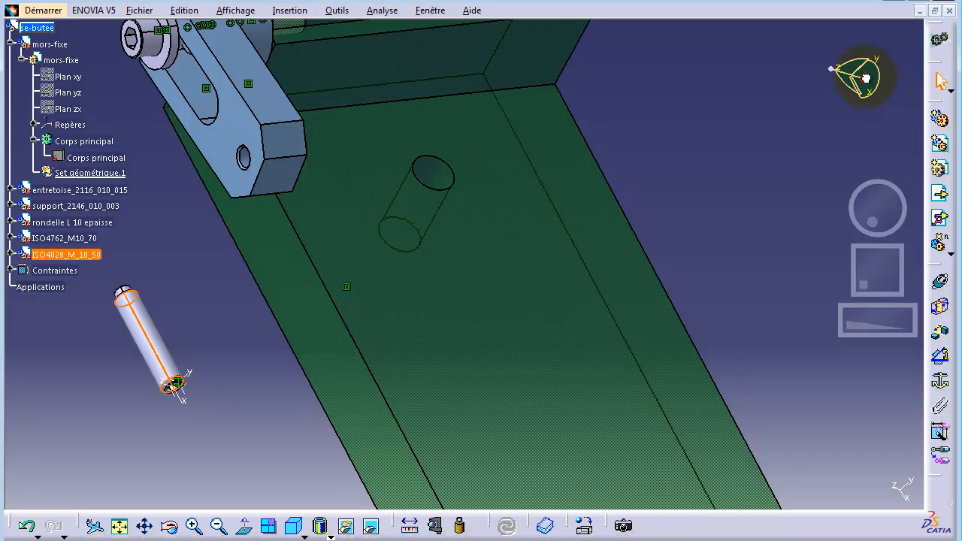
left_click_drag(865, 76, 189, 349)
left_click_drag(866, 218, 879, 244)
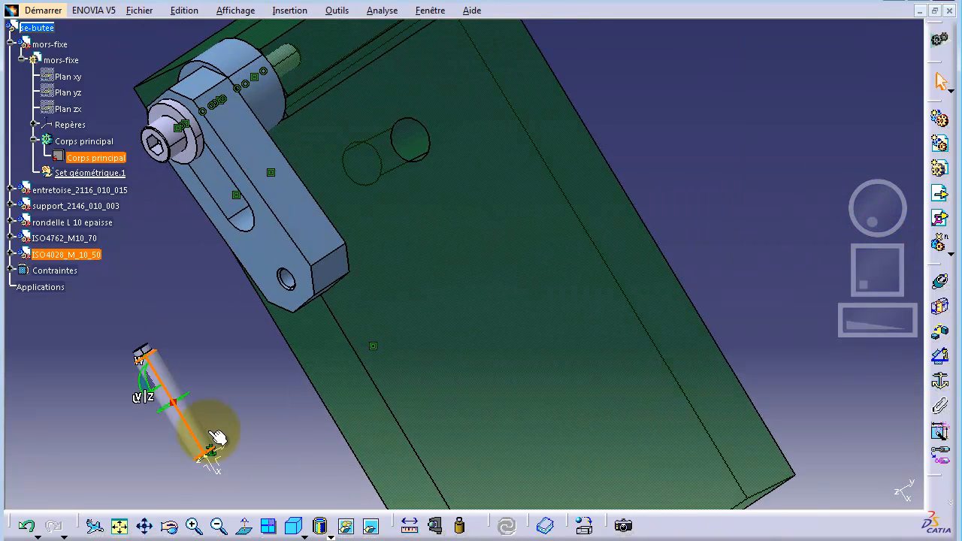
left_click_drag(136, 387, 175, 390)
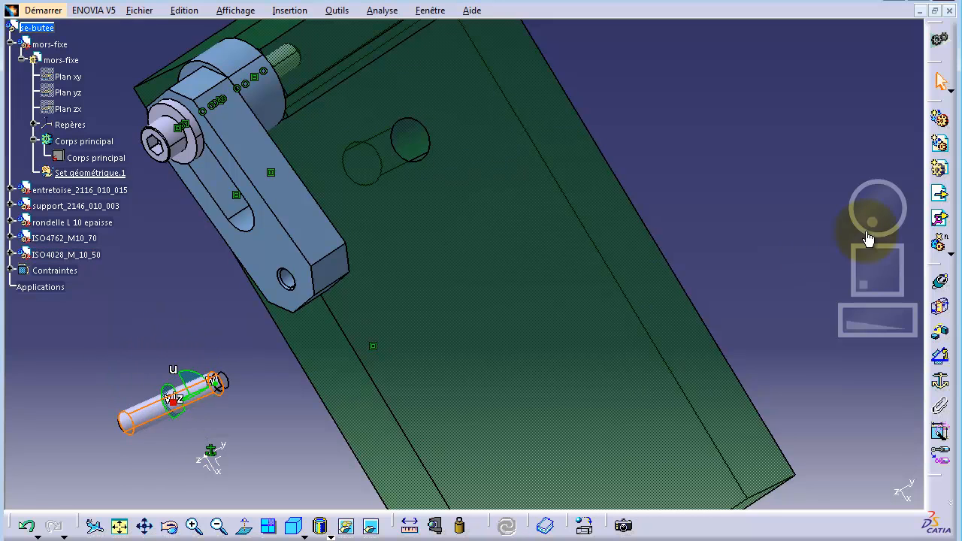
left_click_drag(878, 224, 854, 181)
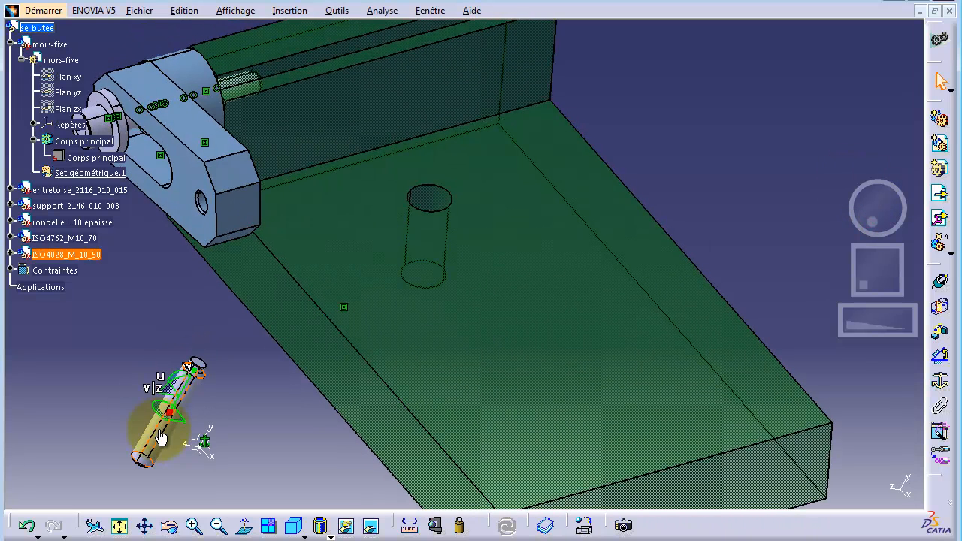
left_click_drag(166, 387, 121, 363)
left_click(129, 332)
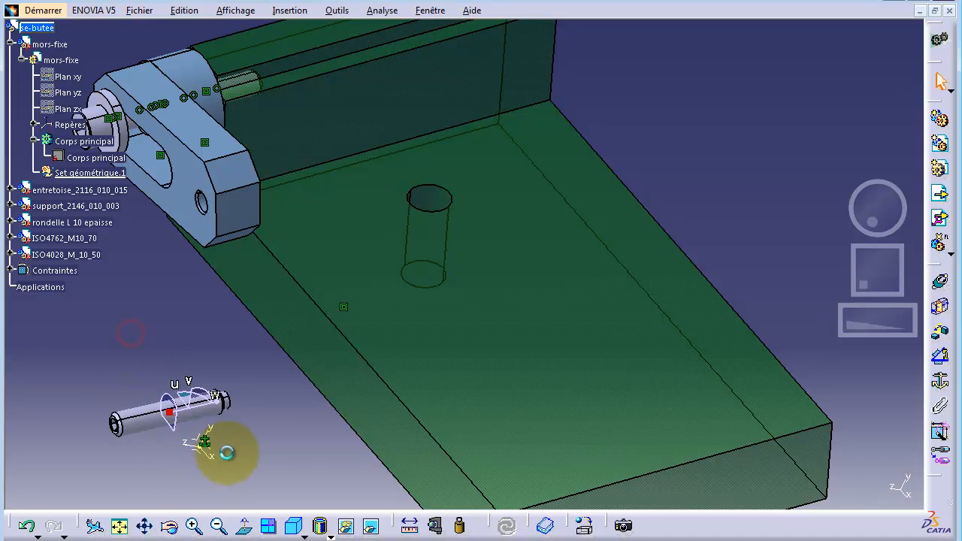
left_click_drag(173, 412, 795, 153)
left_click(175, 413)
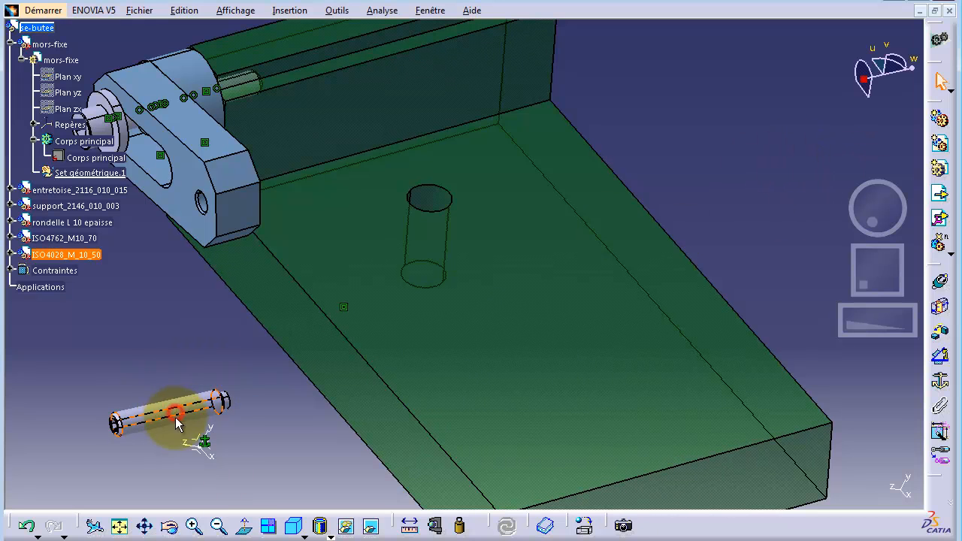
Step: Add a coincidence constraint between the support's side hole axis and the set screw's axis, then update
left_click(940, 280)
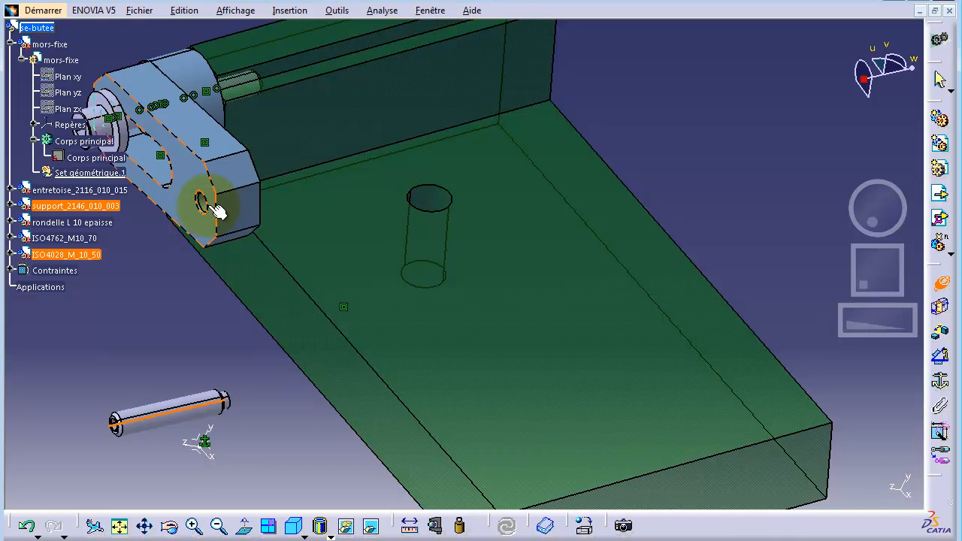
left_click_drag(876, 211, 879, 213)
left_click_drag(876, 316, 919, 311)
left_click(165, 218)
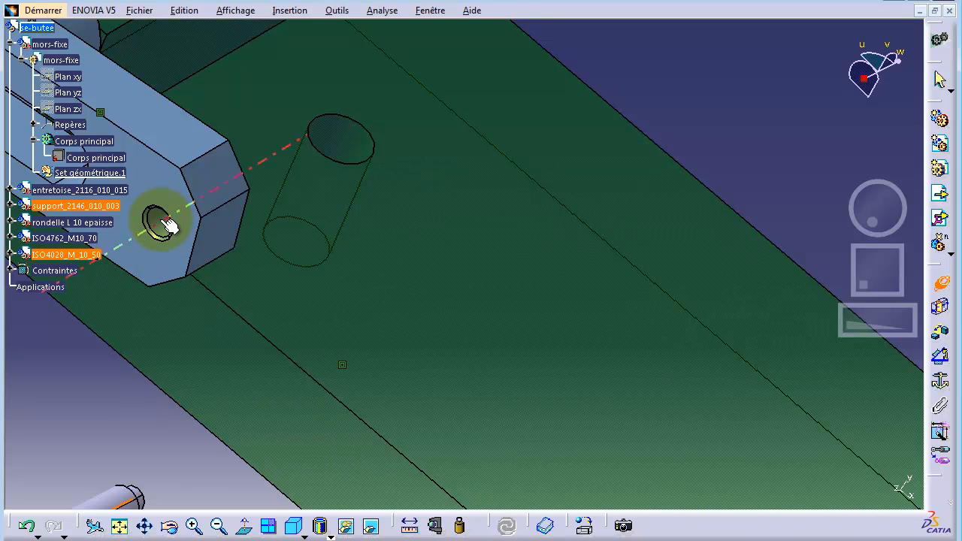
left_click(193, 275)
left_click(505, 528)
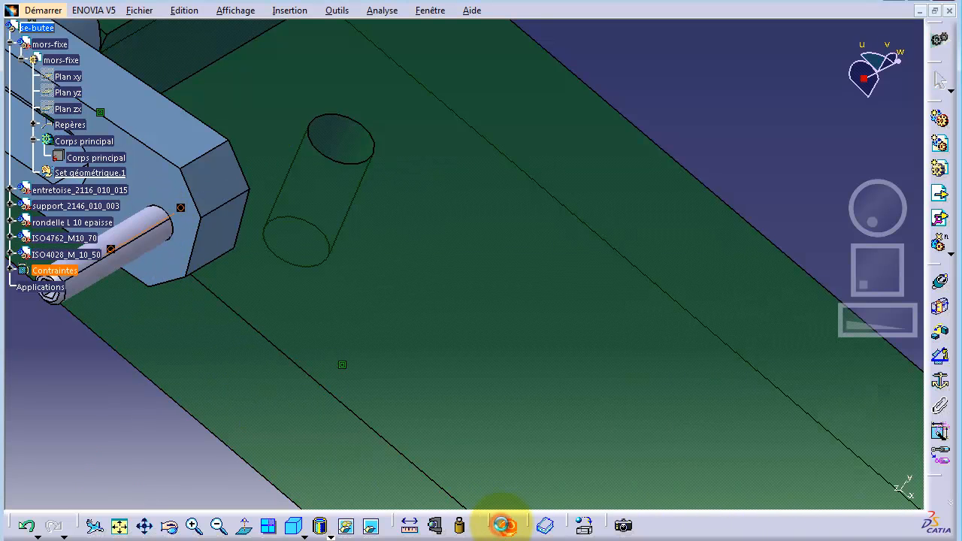
Step: Expand the ISO4028_M_10_50 set screw in the specification tree to inspect its parameters and relations
left_click_drag(883, 201, 816, 247)
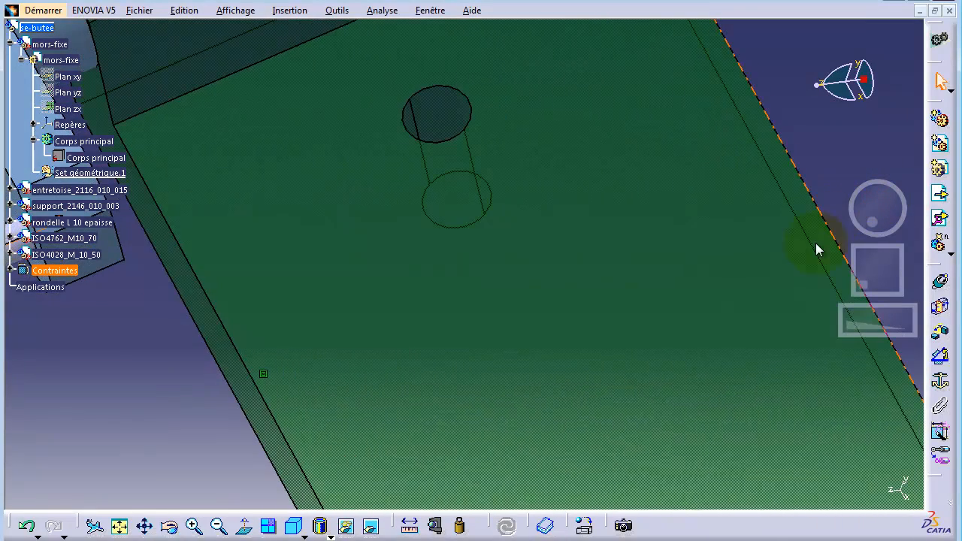
left_click(119, 526)
left_click_drag(881, 217, 879, 212)
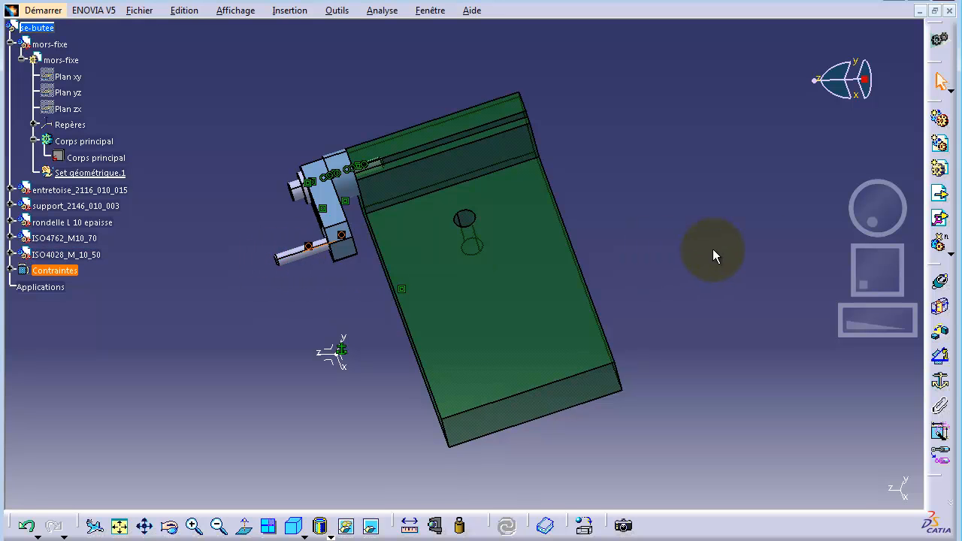
mouse_move(866, 203)
left_mouse_down()
mouse_move(900, 207)
mouse_move(879, 210)
left_mouse_up()
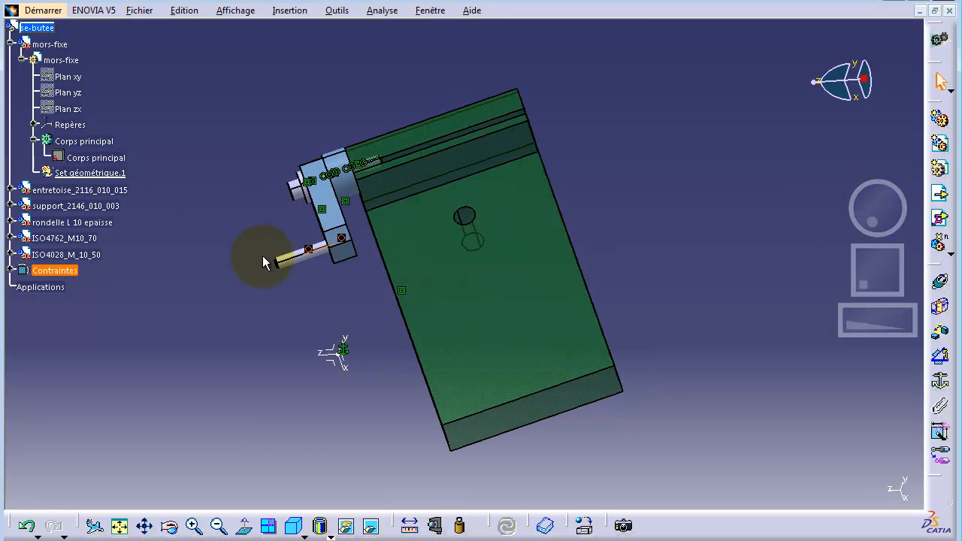
left_click(290, 262)
left_click(10, 255)
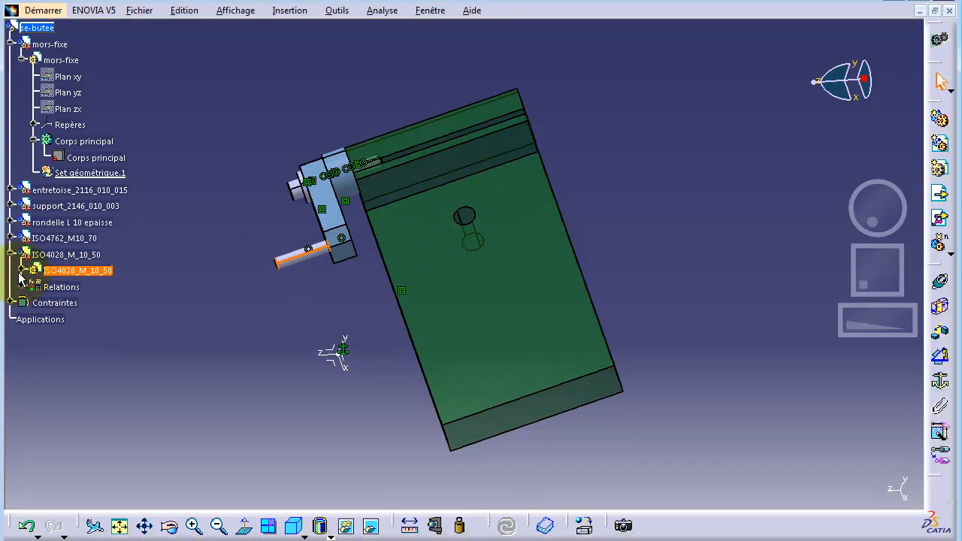
left_click(22, 272)
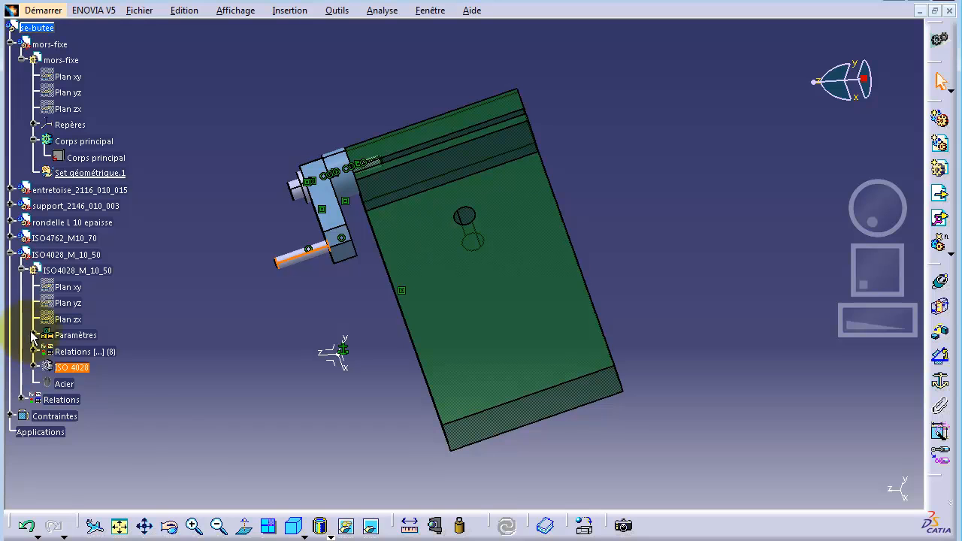
Step: Set the ISO4028 set screw's l_nom_longueur parameter to 100mm
left_click(34, 335)
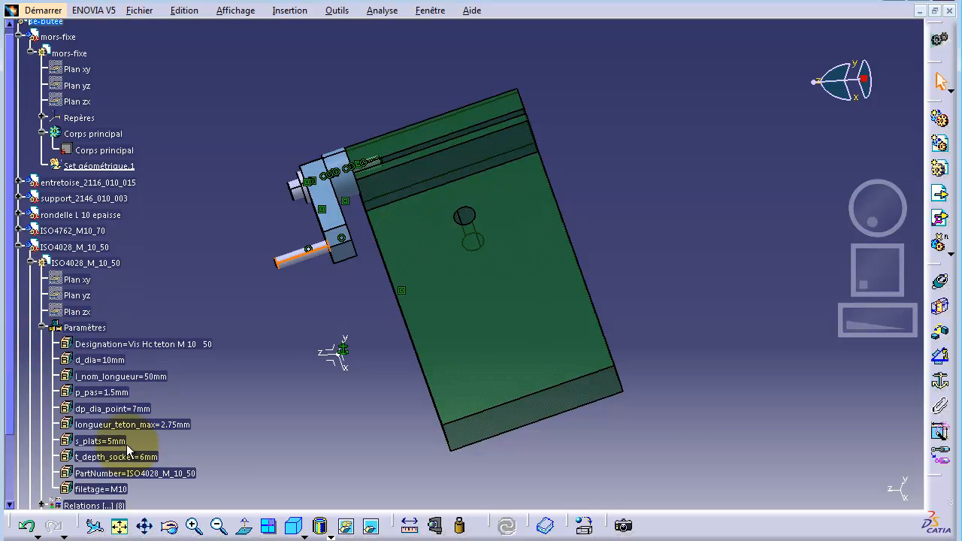
left_click(138, 377)
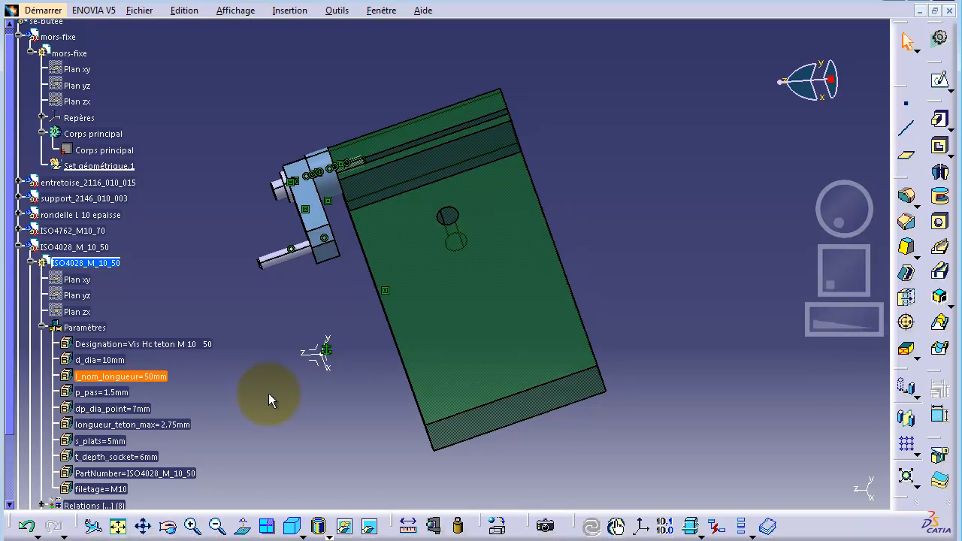
double_click(129, 371)
type("100")
left_click(319, 433)
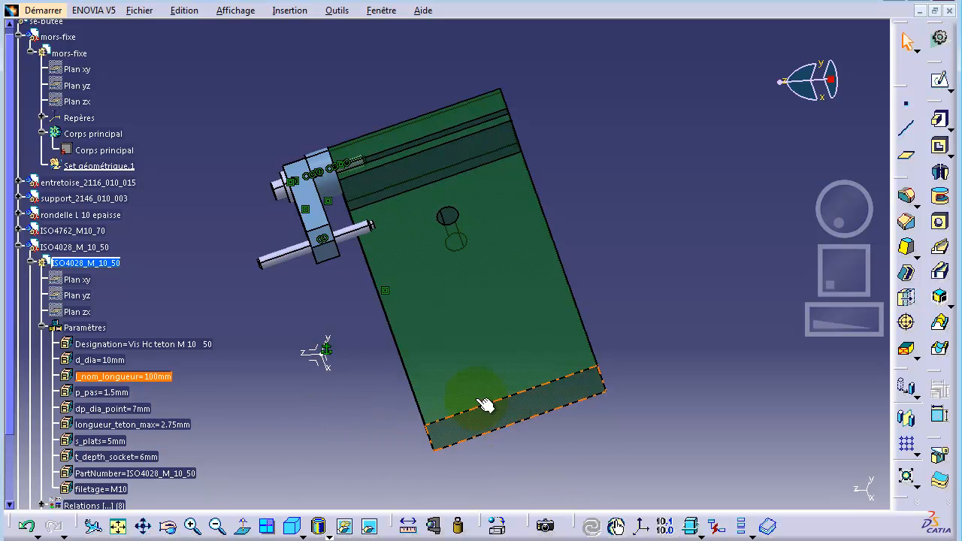
left_click(291, 306)
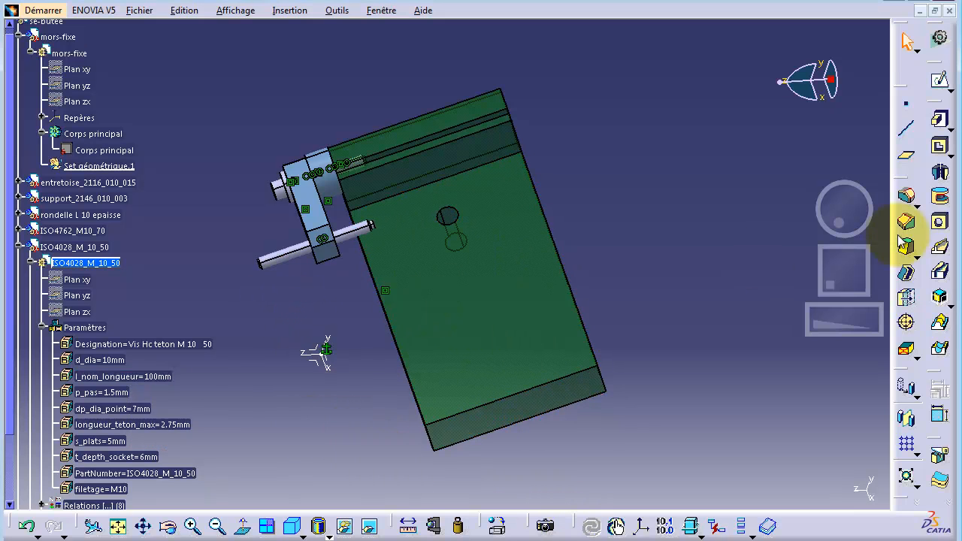
Step: Try to insert the ISO 4032 ecrou H M 10 nut from the catalog's Ecrou H family while editing the set screw
left_click_drag(844, 207, 805, 272)
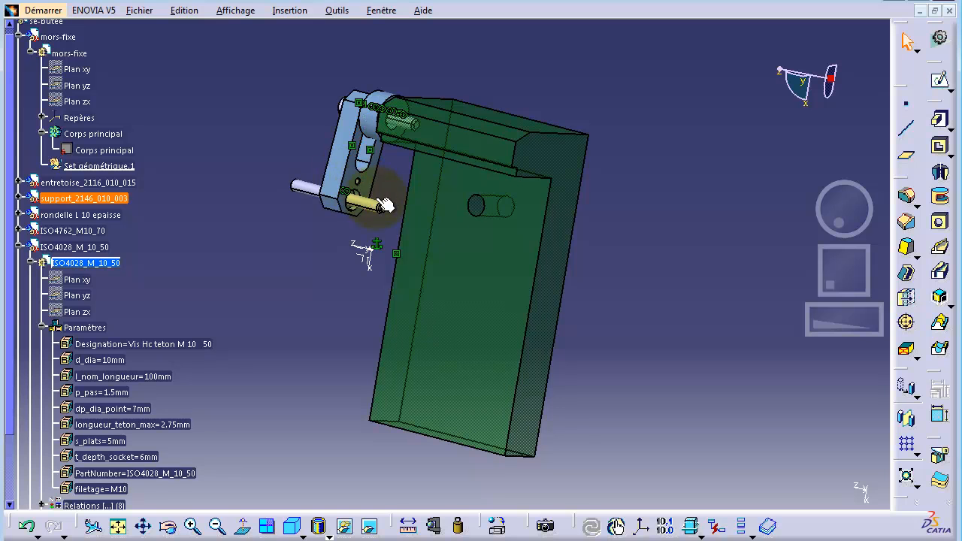
left_click_drag(837, 200, 362, 236)
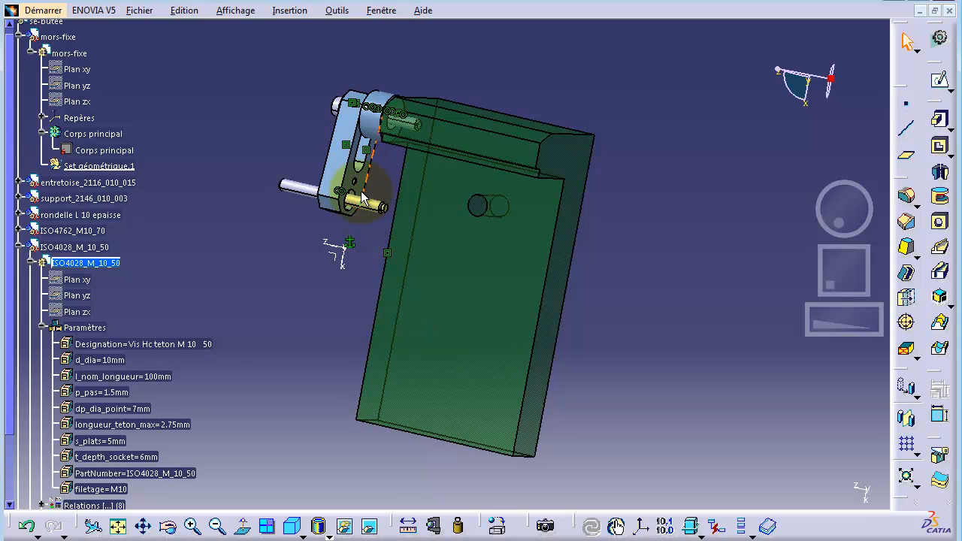
left_click_drag(842, 227, 911, 204)
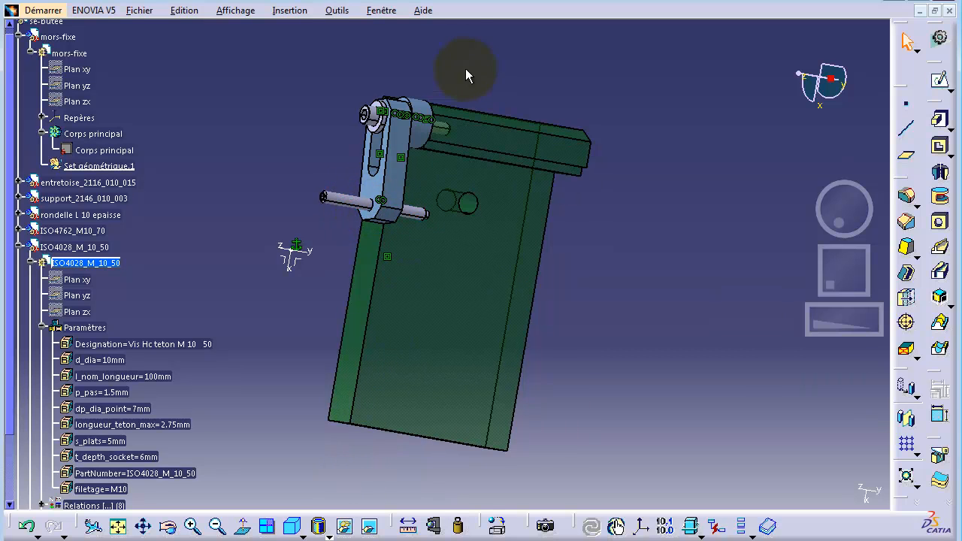
left_click(338, 12)
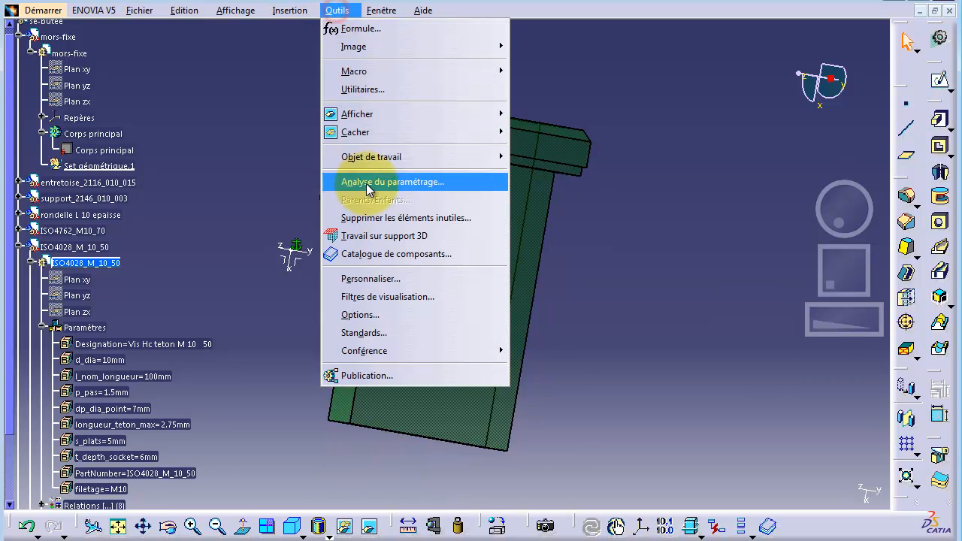
mouse_move(397, 157)
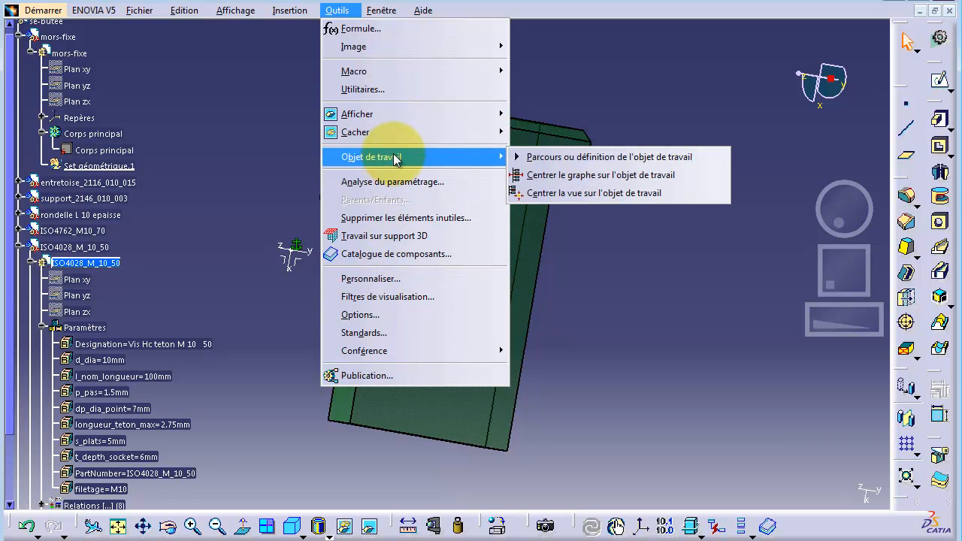
left_click(405, 254)
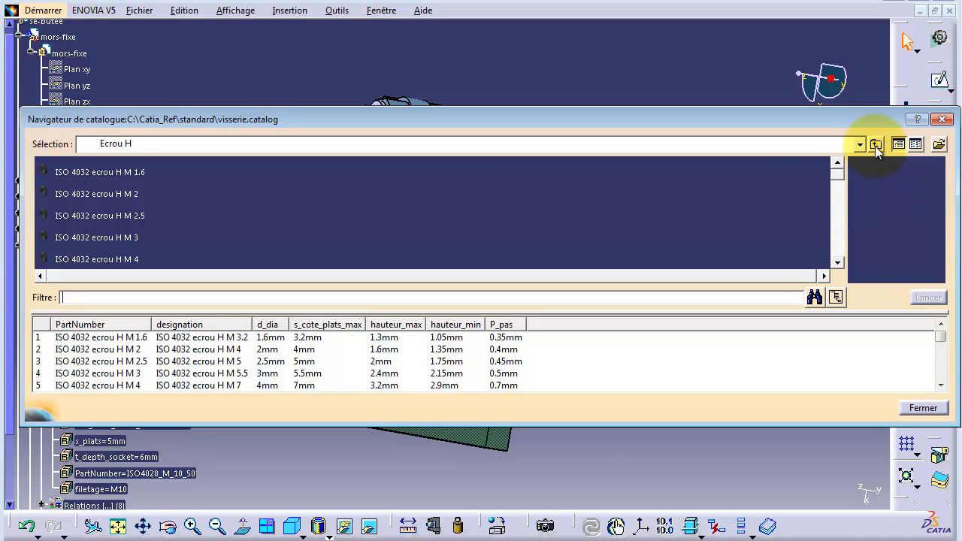
left_click(875, 145)
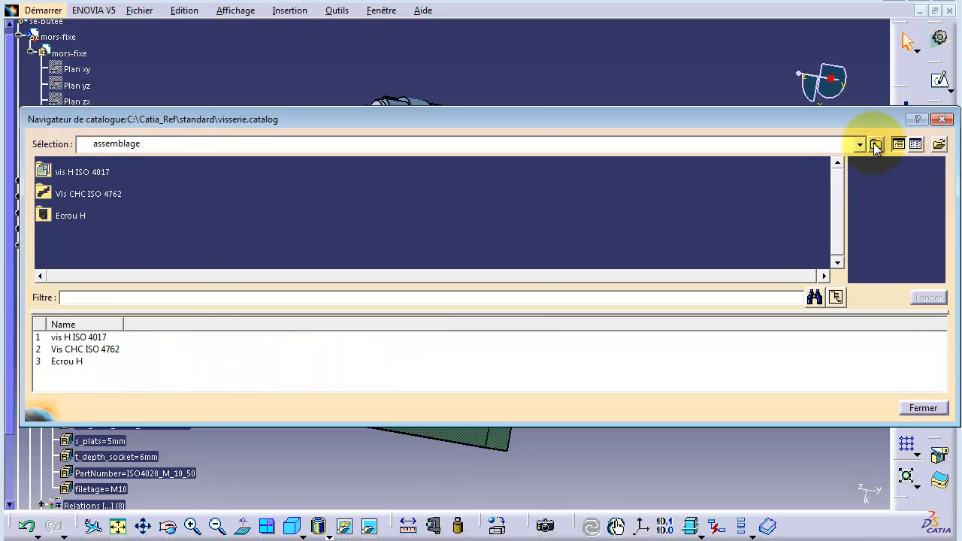
left_click(73, 217)
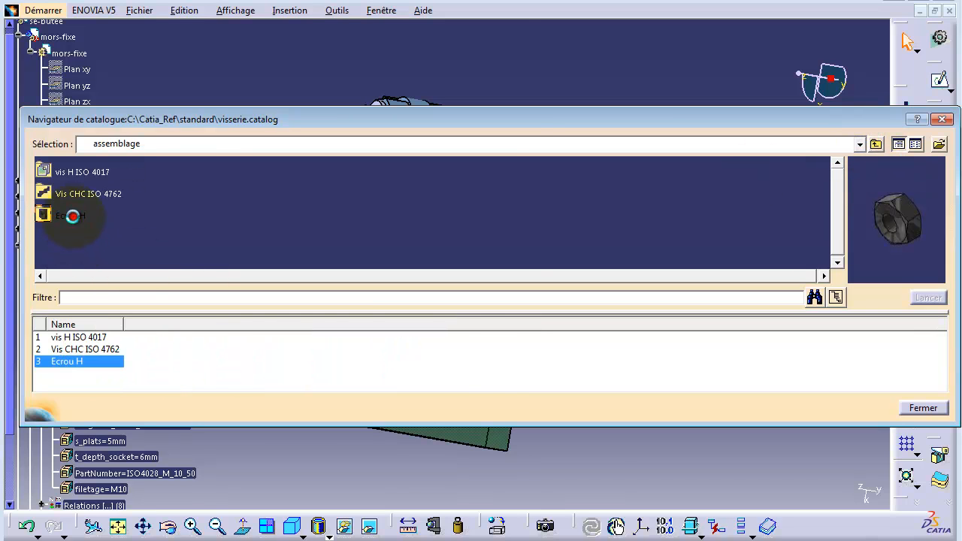
double_click(73, 216)
scroll(139, 239, "down", 5)
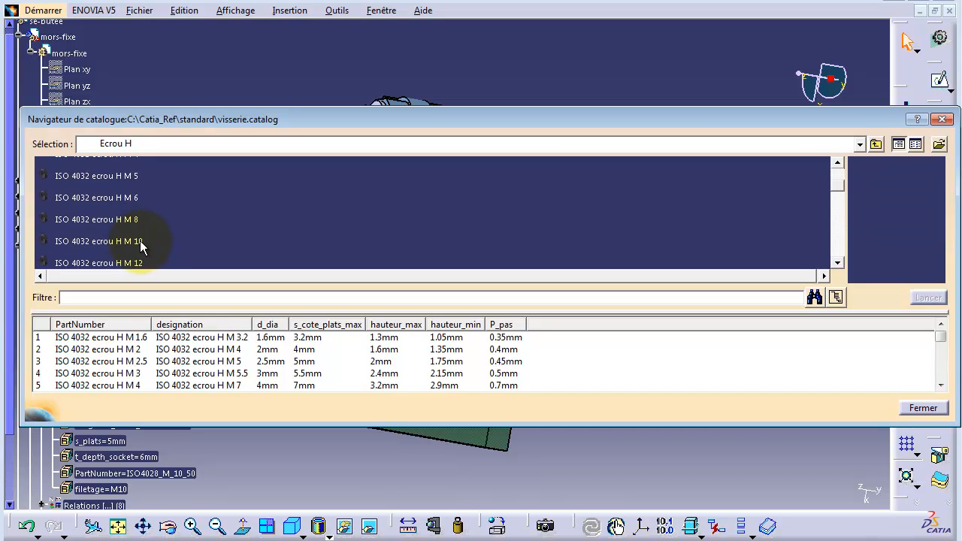
left_click(139, 241)
scroll(139, 243, "up", 5)
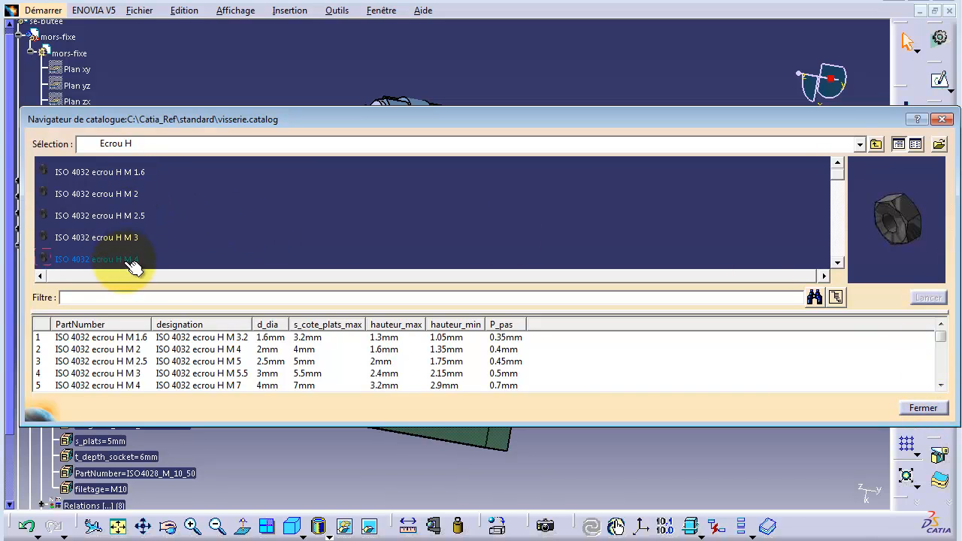
left_click(135, 362)
scroll(137, 364, "down", 4)
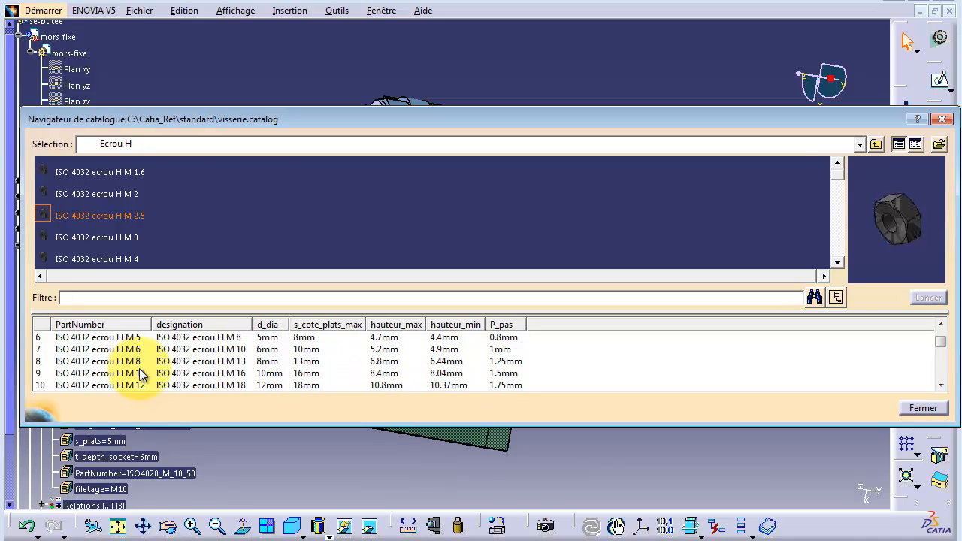
scroll(143, 364, "up", 1)
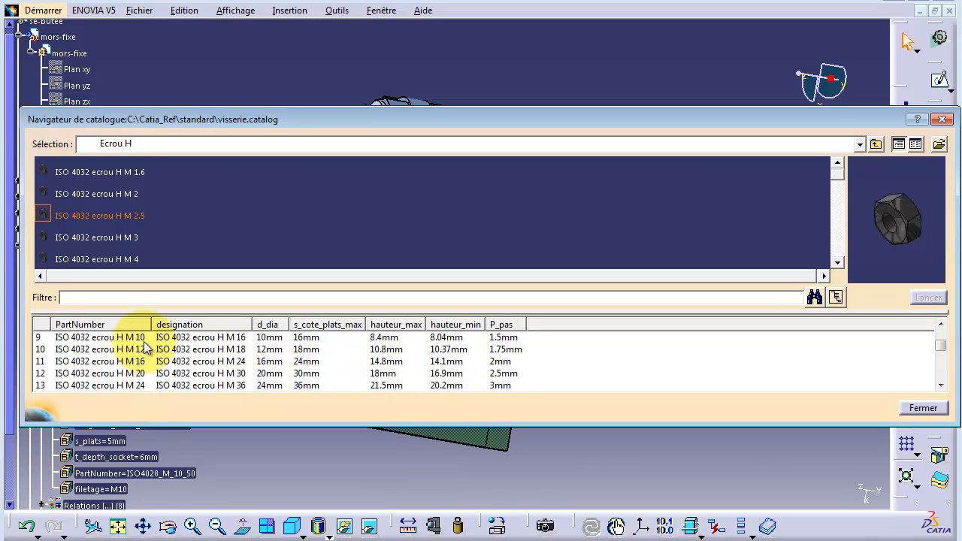
left_click(148, 338)
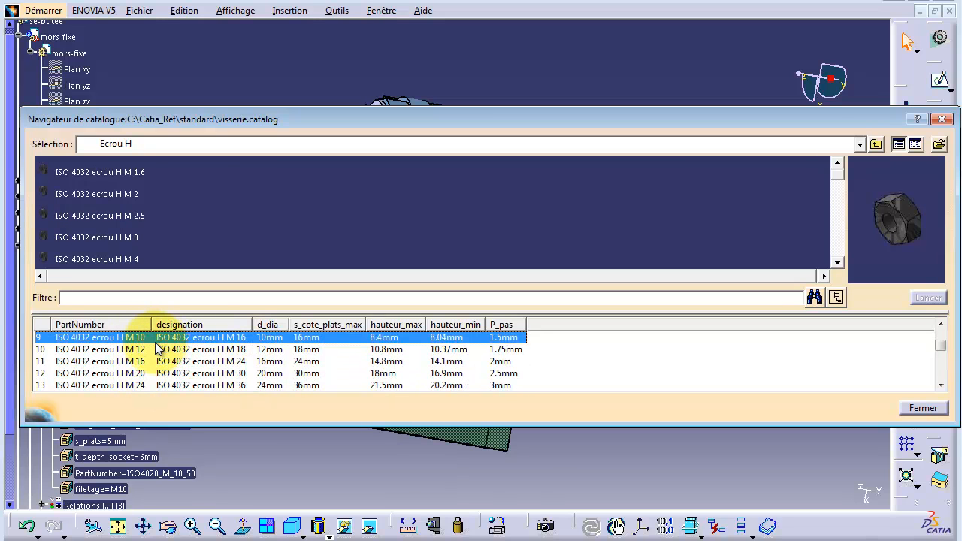
scroll(157, 349, "up", 1)
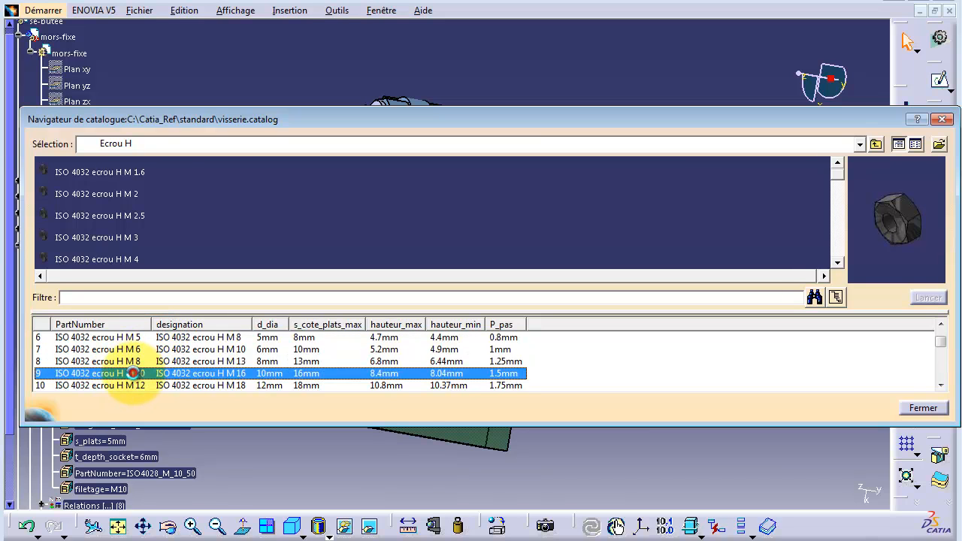
double_click(133, 373)
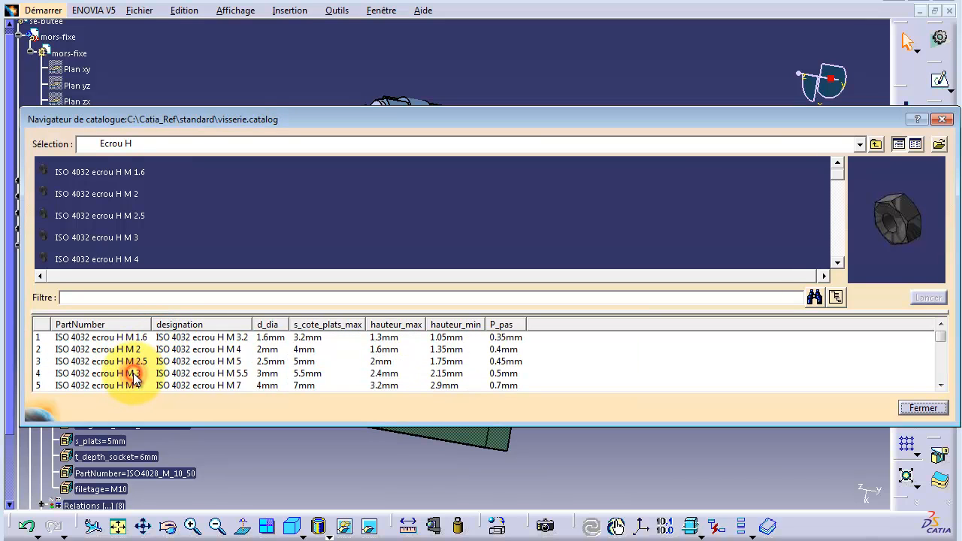
left_click(915, 408)
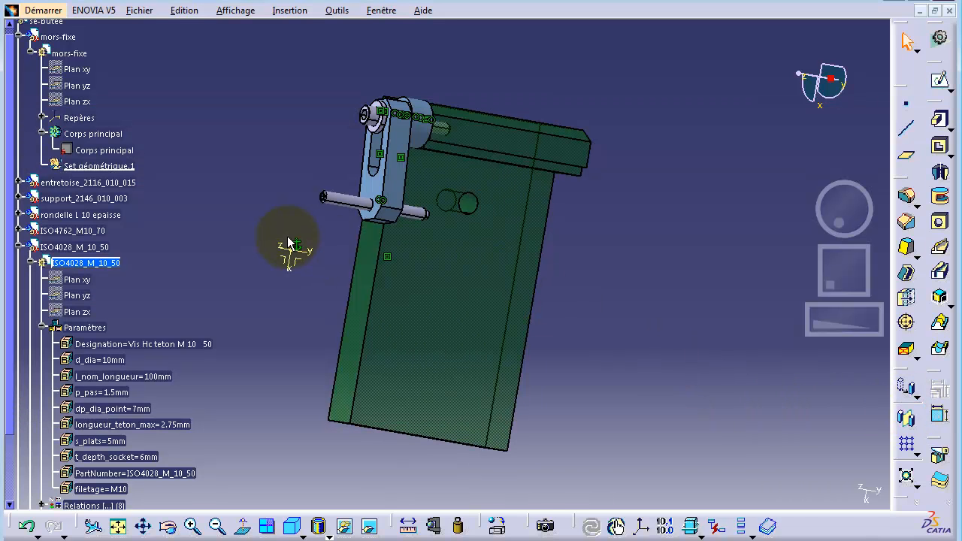
Step: Collapse the expanded part nodes in the specification tree and reactivate the se-butee root assembly
left_click(18, 247)
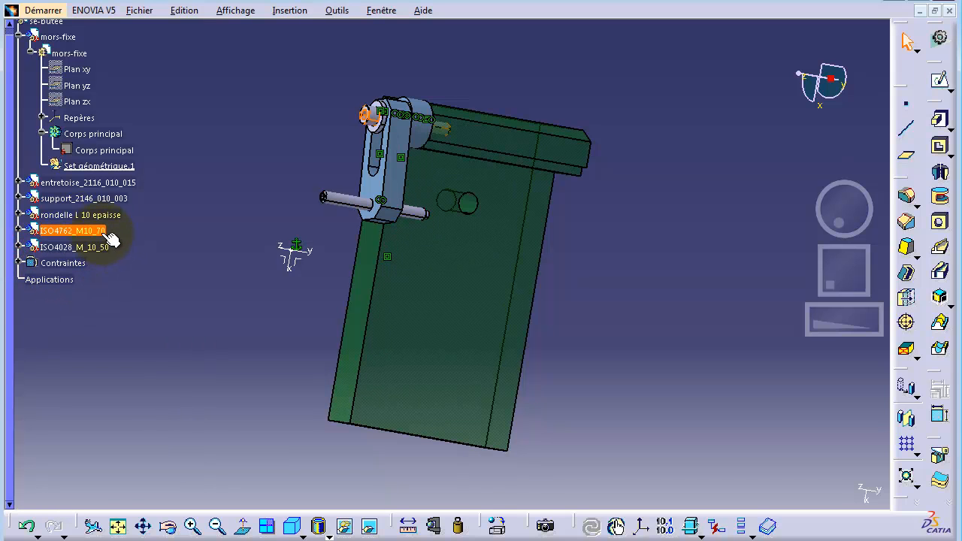
scroll(109, 225, "up", 2)
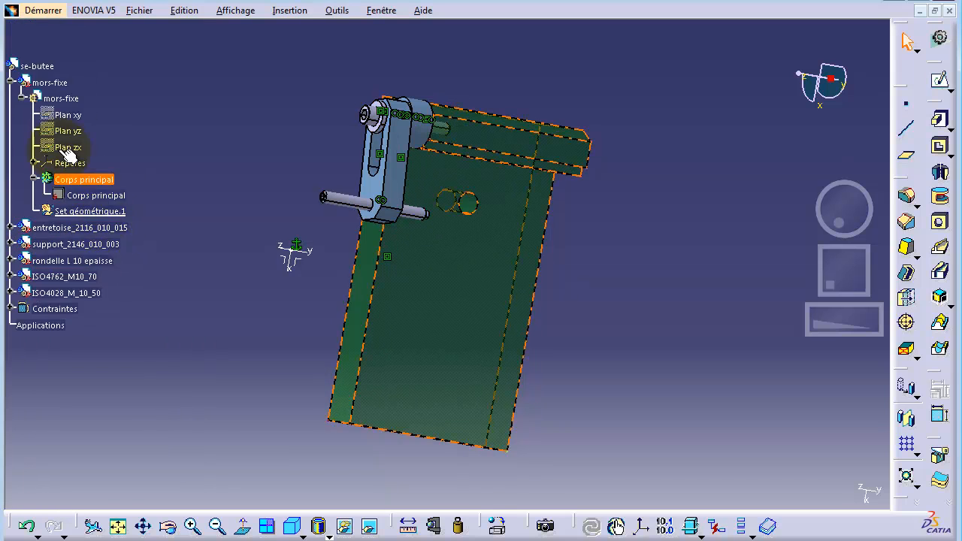
left_click(22, 99)
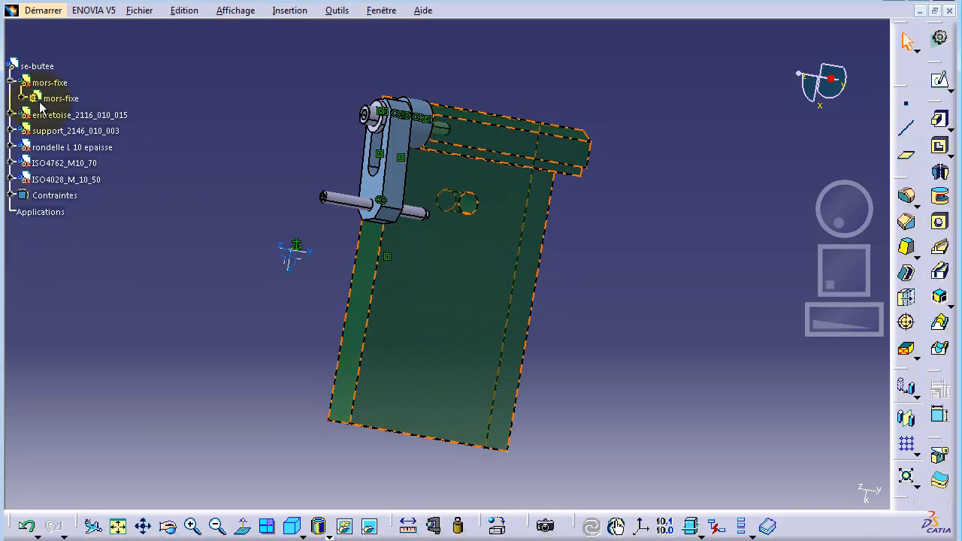
left_click(10, 82)
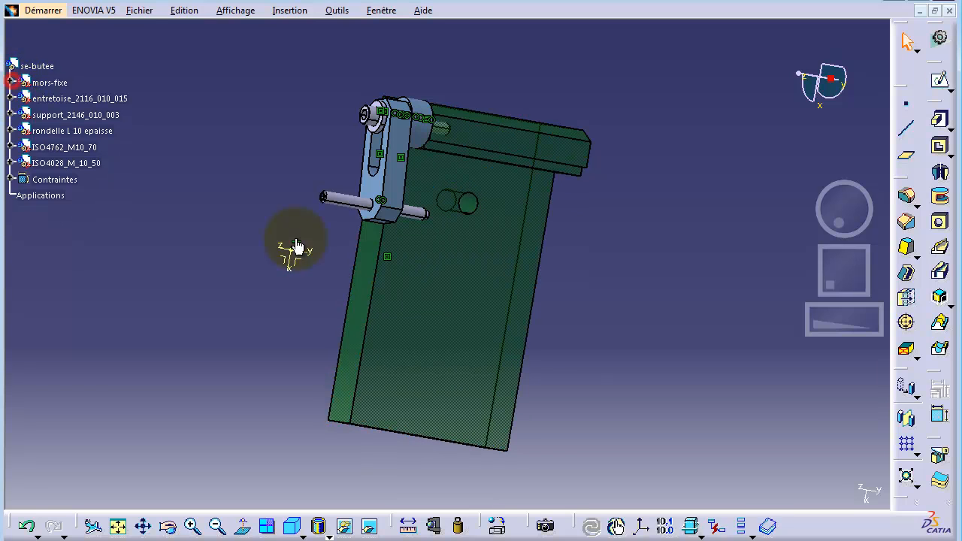
left_click_drag(854, 318, 853, 314)
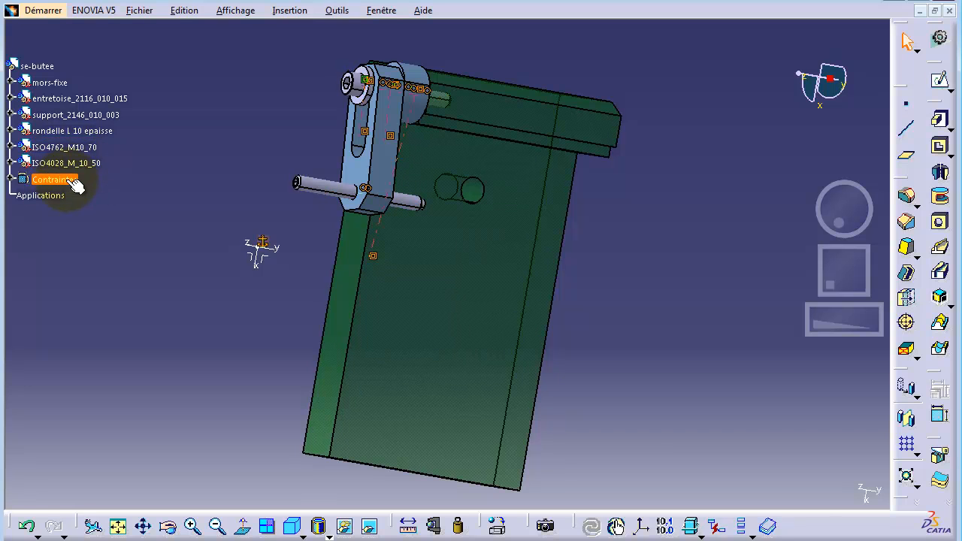
double_click(26, 65)
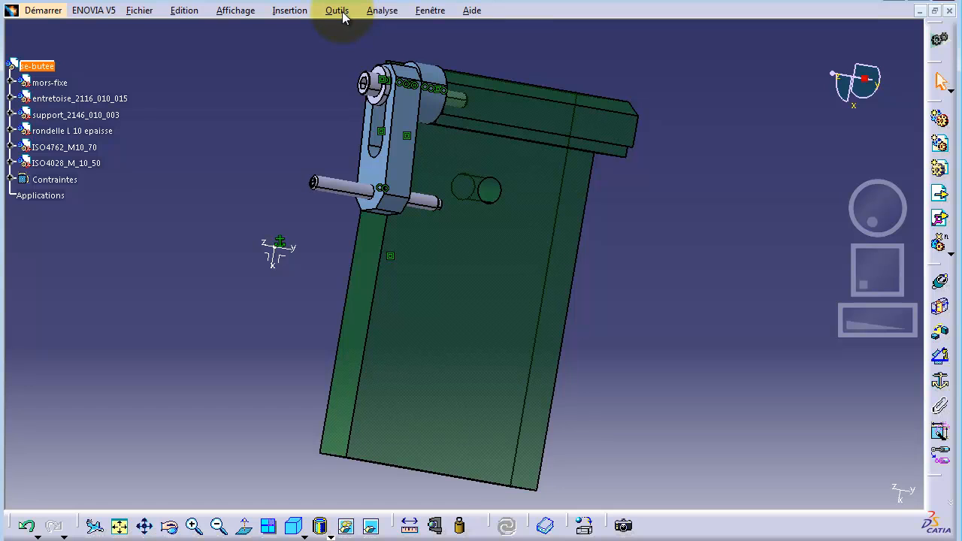
Step: Insert the ISO 4032 ecrou H M 10 nut from the component catalog's visserie, assemblage, Ecrou H family
left_click(340, 12)
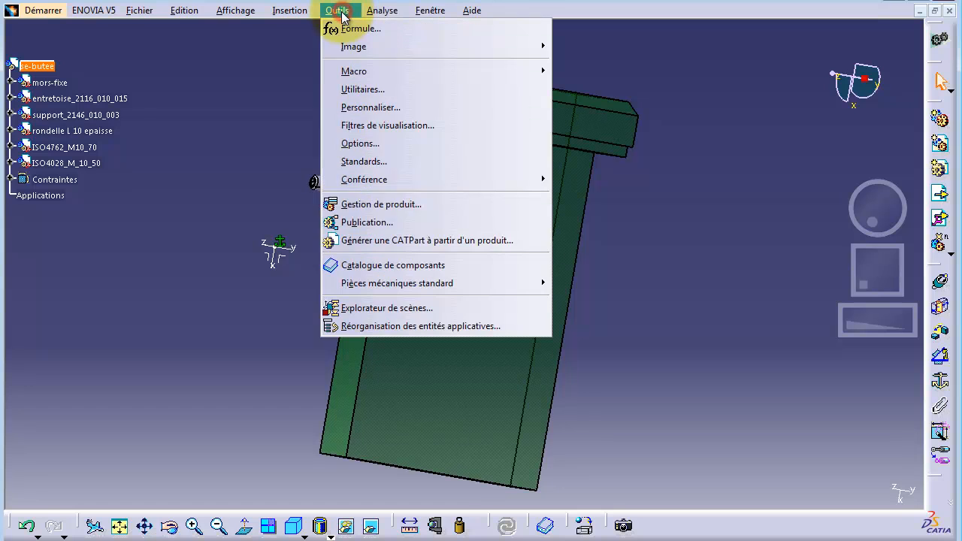
left_click(391, 267)
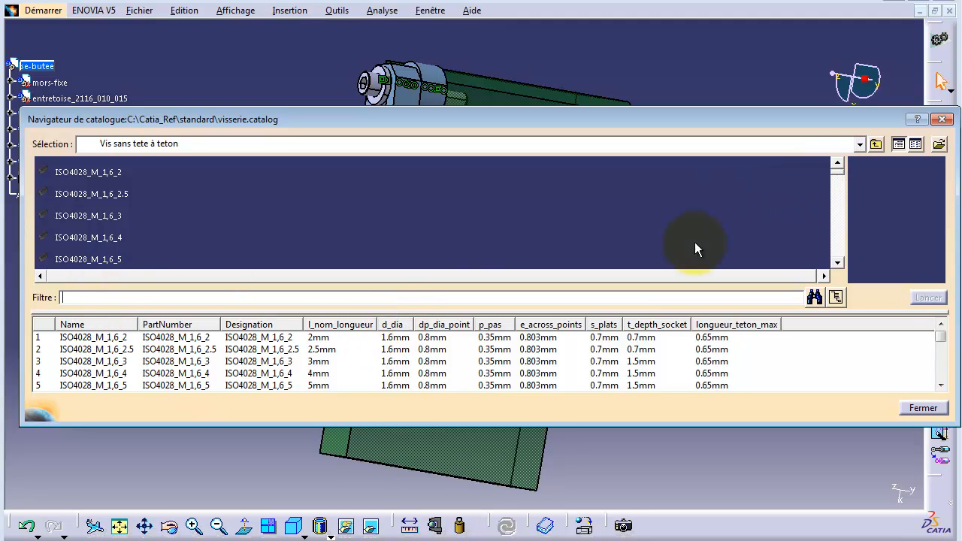
left_click(202, 362)
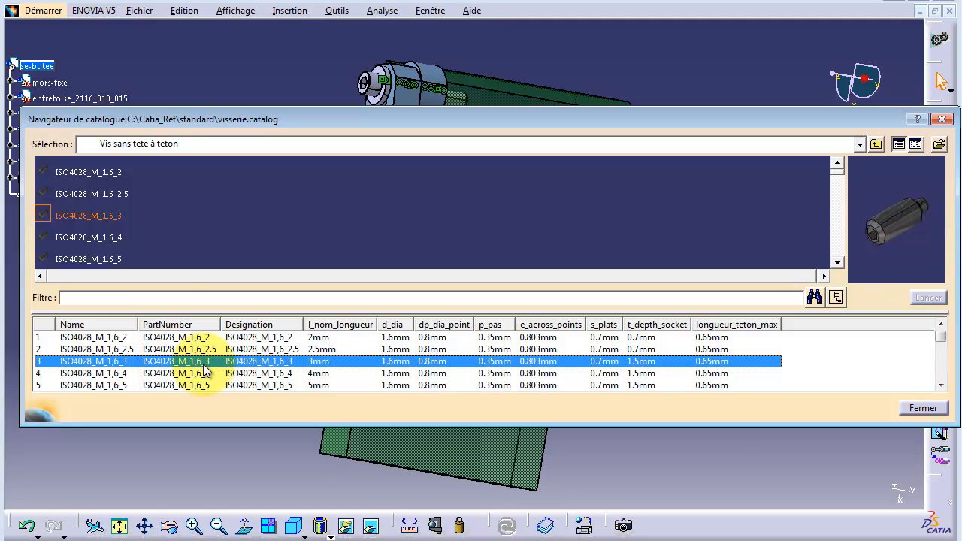
left_click(876, 145)
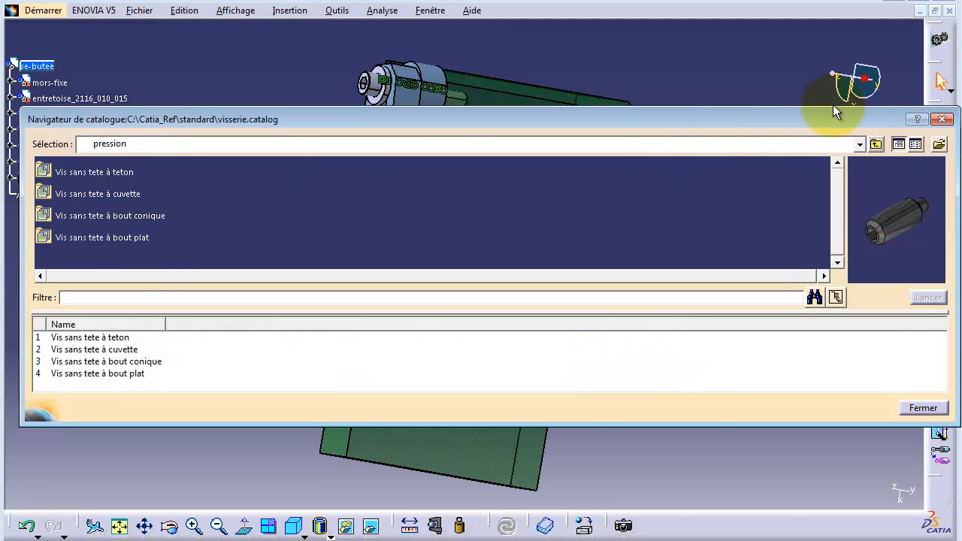
left_click(878, 147)
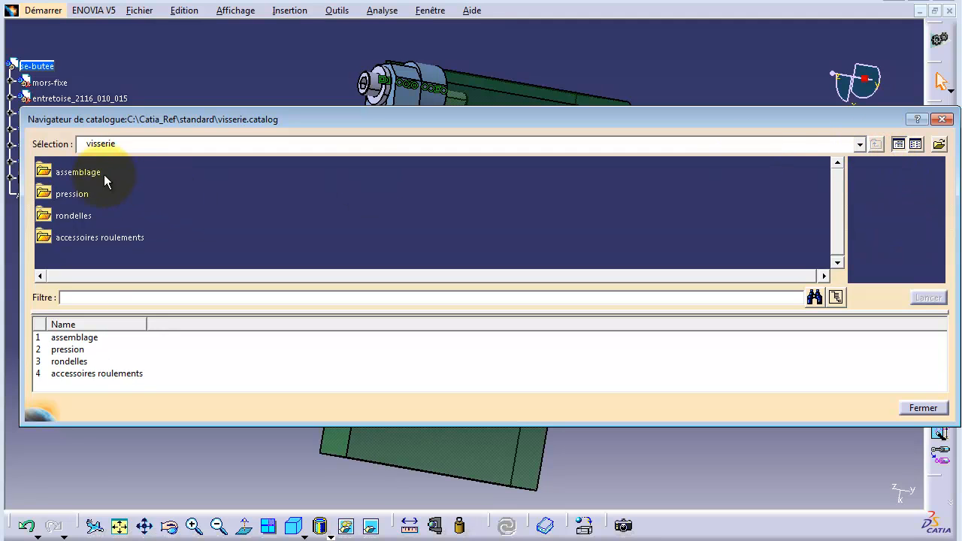
double_click(71, 173)
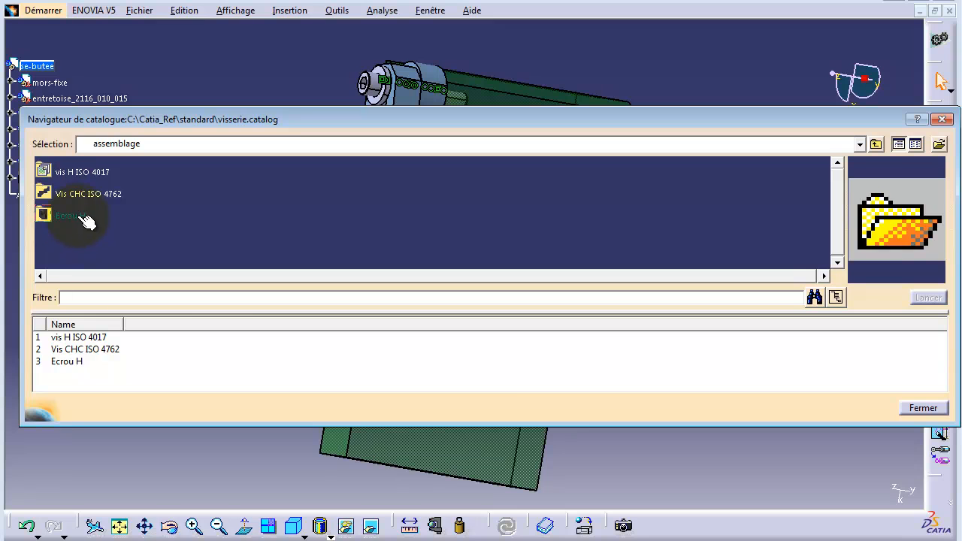
double_click(84, 217)
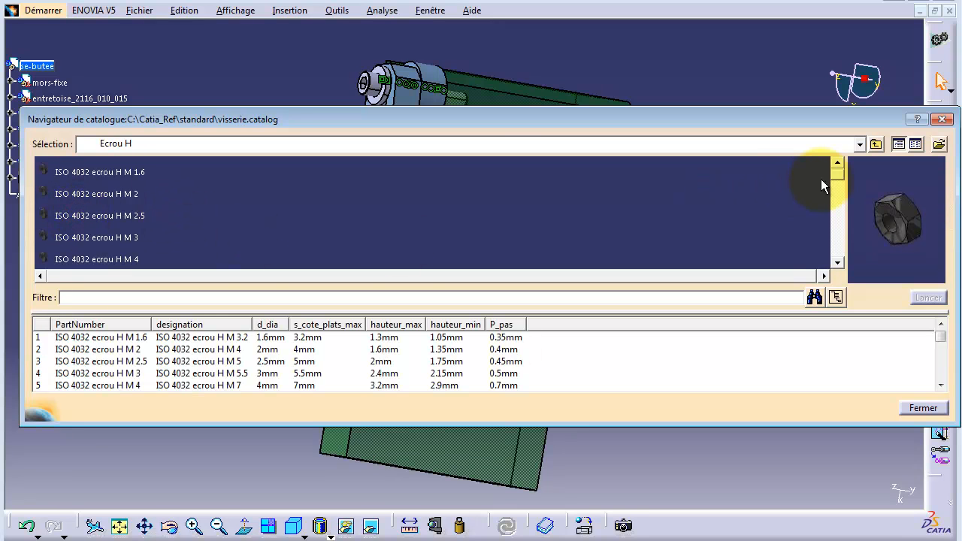
left_click_drag(838, 172, 843, 229)
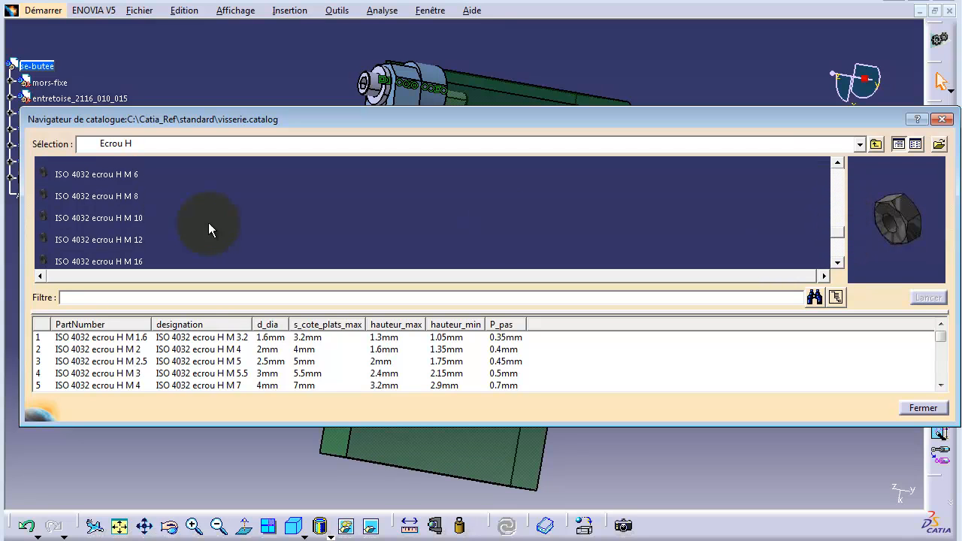
left_click(135, 218)
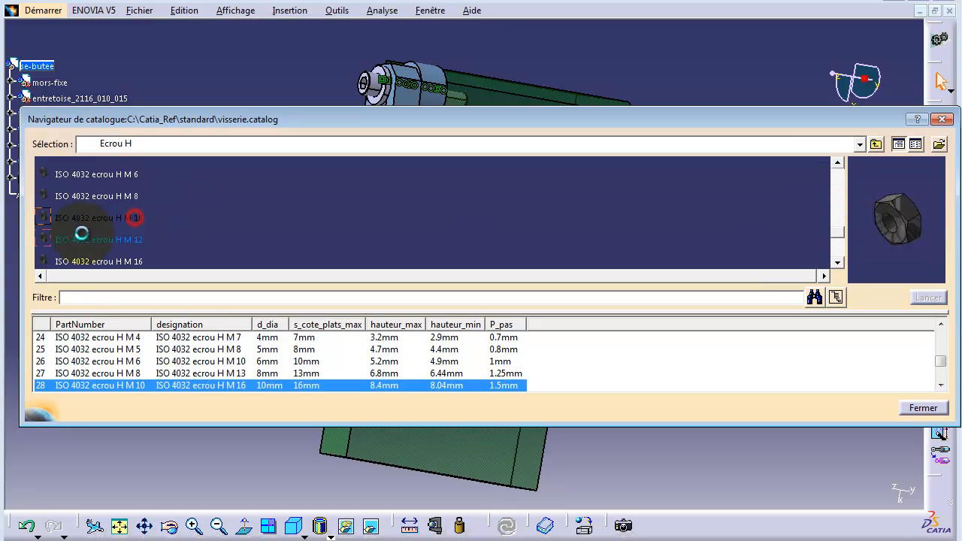
double_click(160, 385)
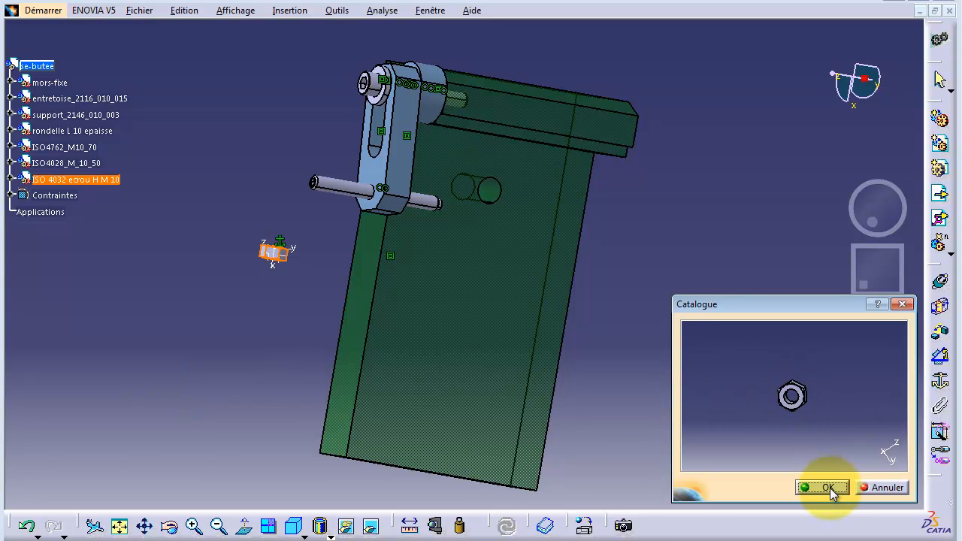
left_click(829, 488)
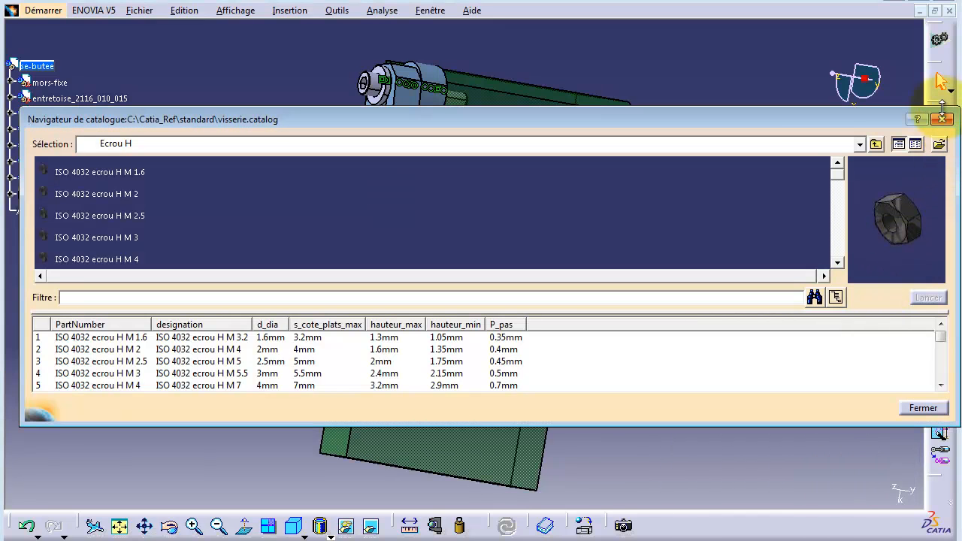
left_click(943, 120)
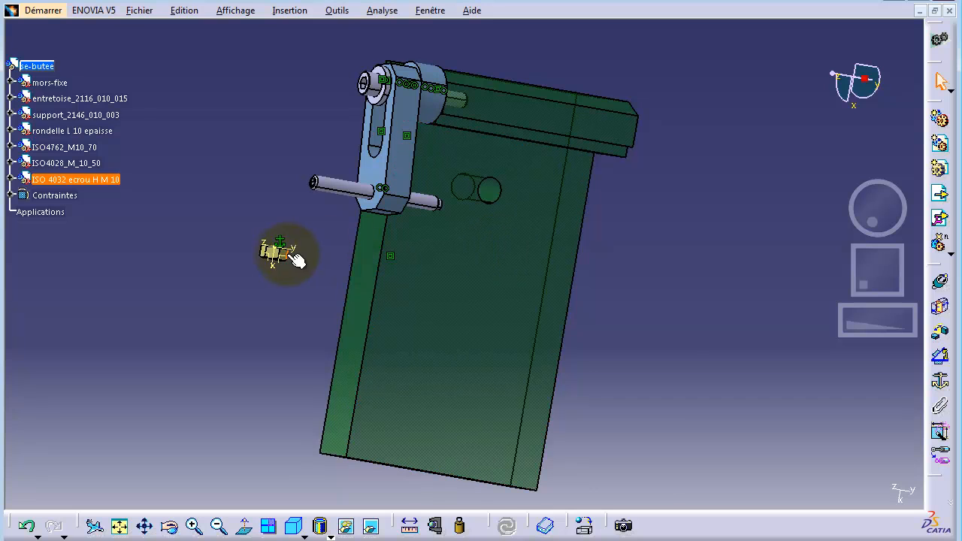
Step: Constrain the nut's face in contact with the support arm's side face and update the assembly
left_click_drag(857, 322, 915, 308)
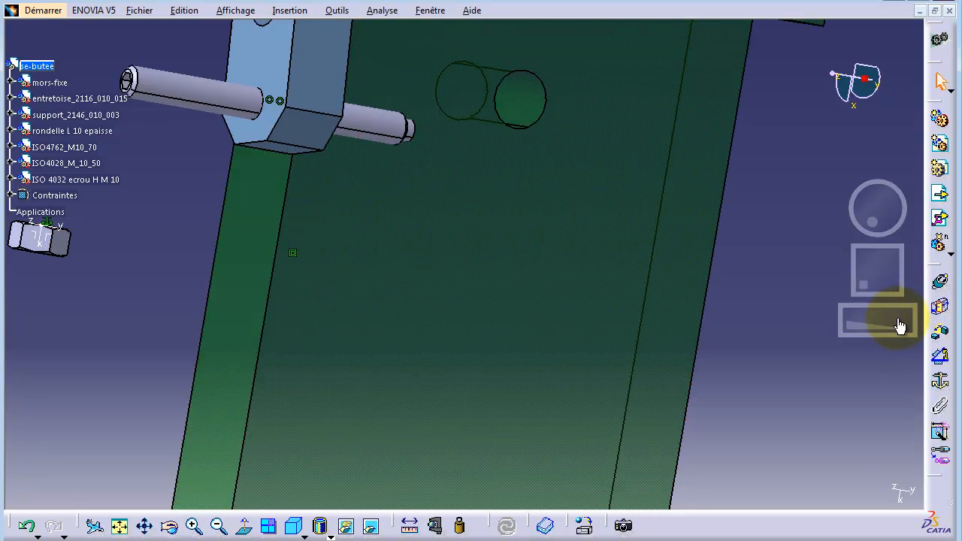
left_click_drag(865, 268, 909, 280)
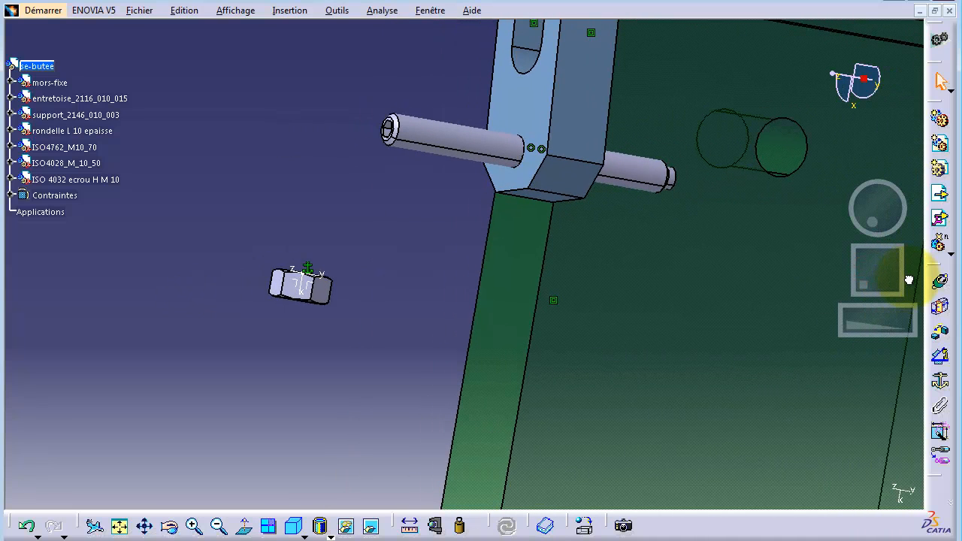
left_click_drag(867, 208, 876, 212)
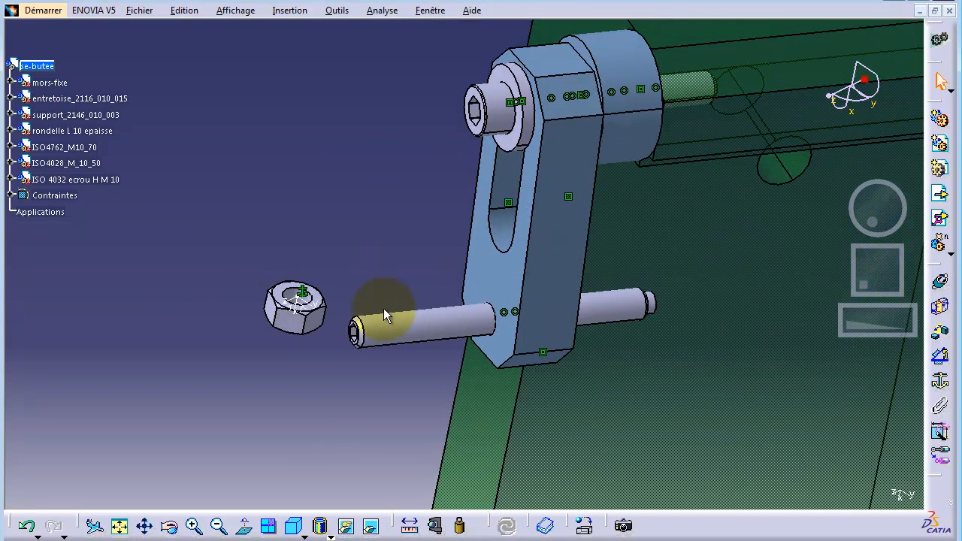
left_click(320, 298)
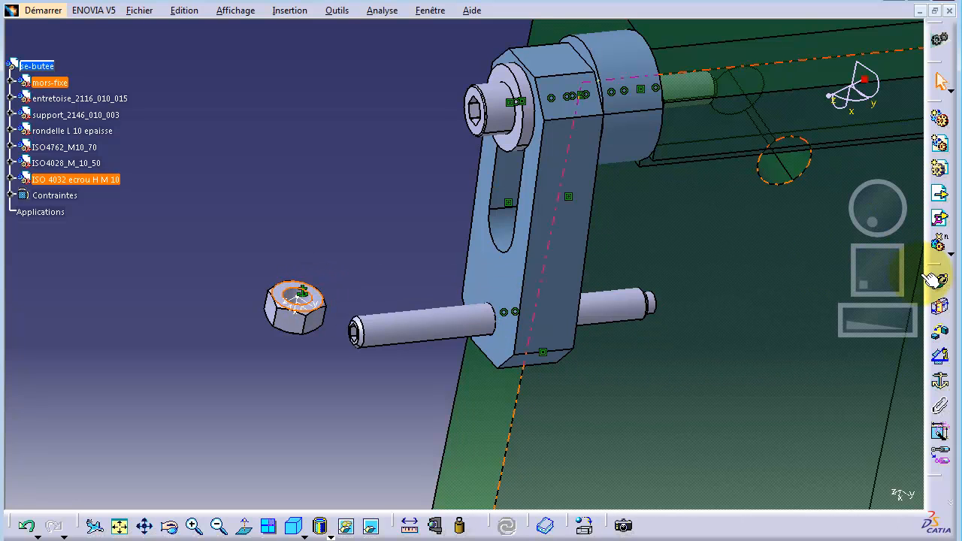
left_click(514, 301)
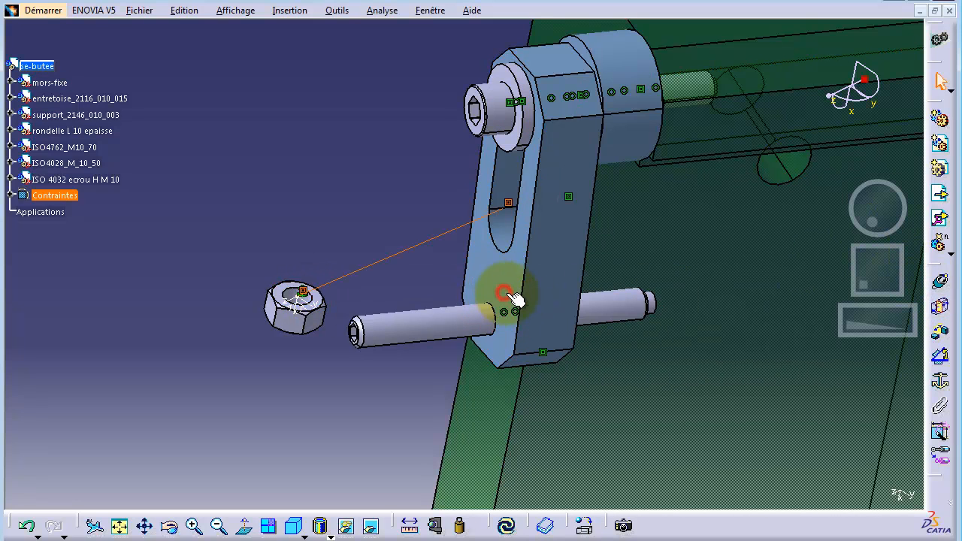
left_click(508, 526)
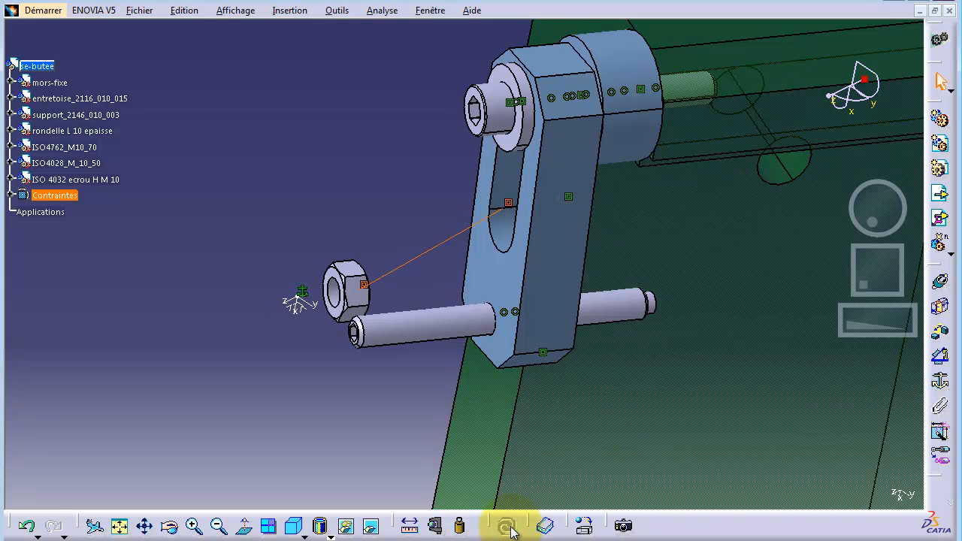
Step: Add a coincidence constraint between the nut's bore axis and the ISO4028 set screw's axis, then update the assembly
left_click_drag(879, 225, 889, 239)
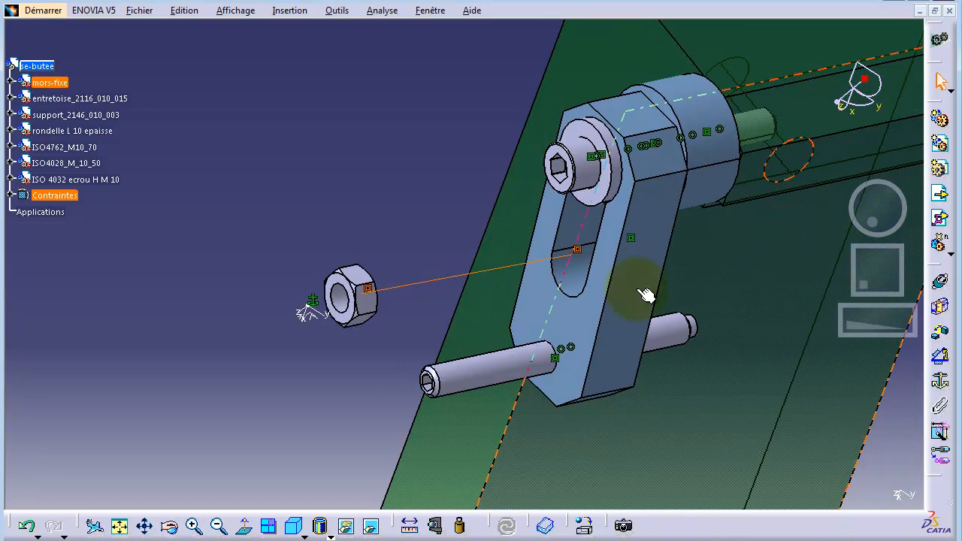
left_click(345, 297)
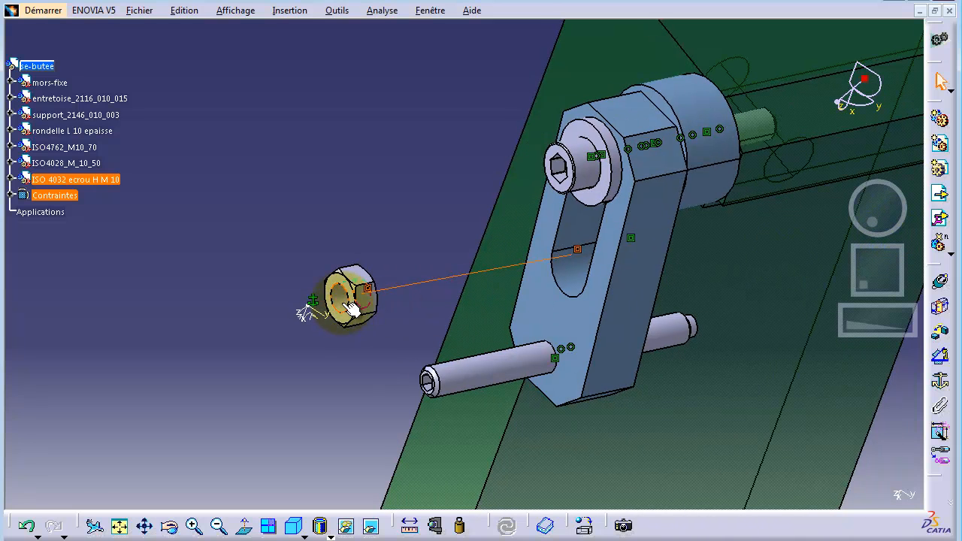
left_click(941, 283)
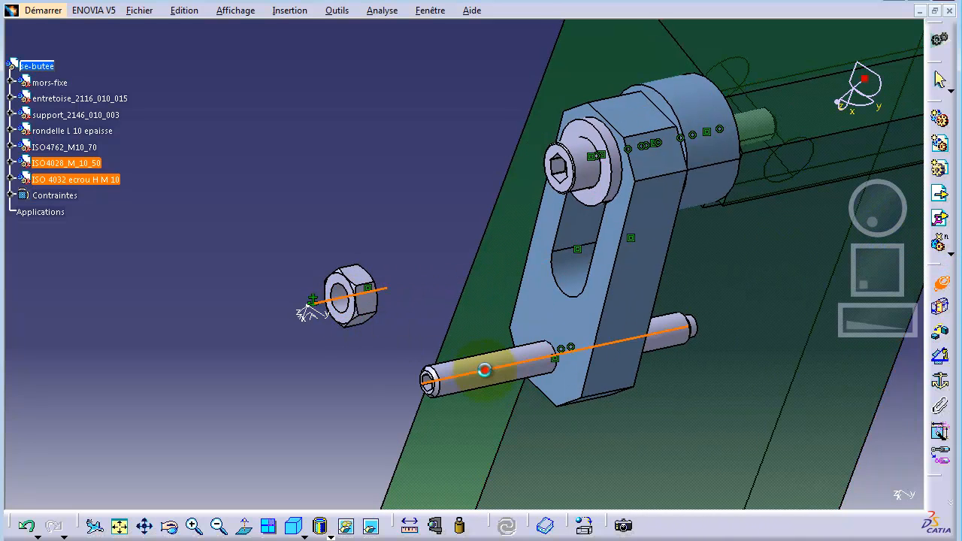
left_click(484, 370)
left_click(506, 525)
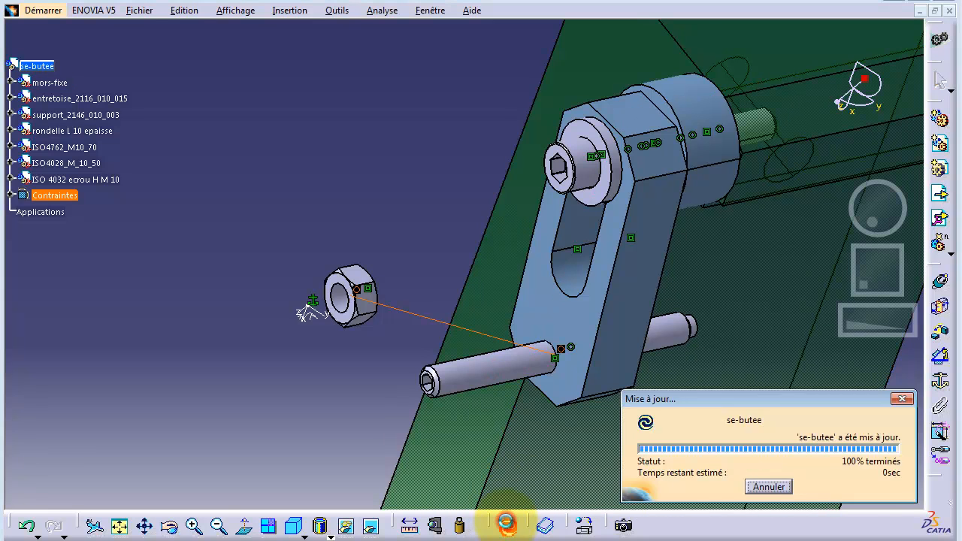
Step: Orbit and fit the view to examine the nut mounted on the set screw in the assembly
left_click_drag(885, 210, 842, 168)
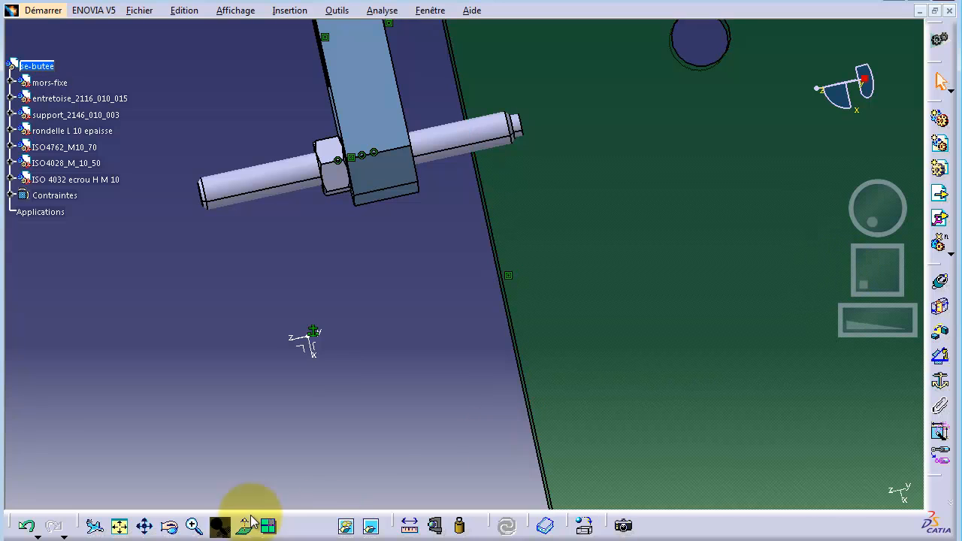
left_click(121, 526)
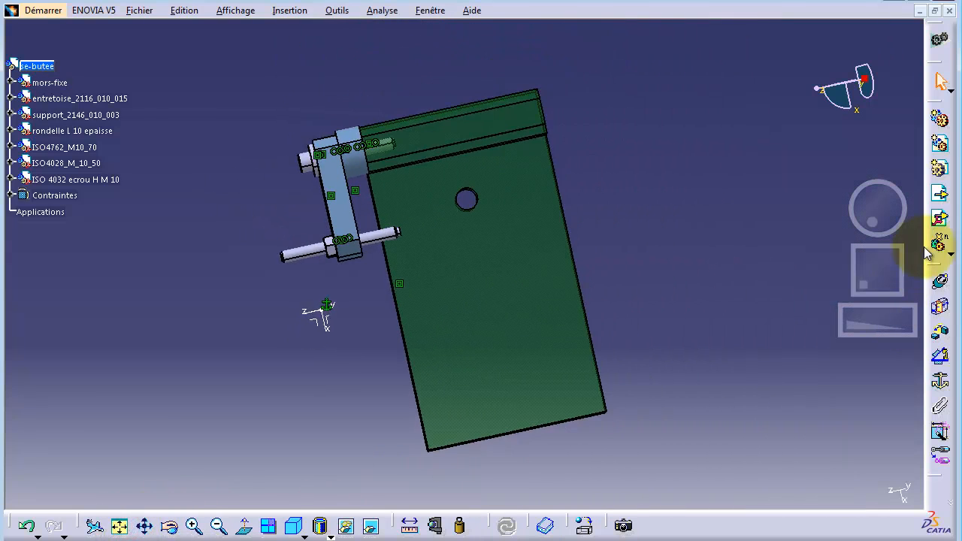
left_click_drag(864, 210, 884, 209)
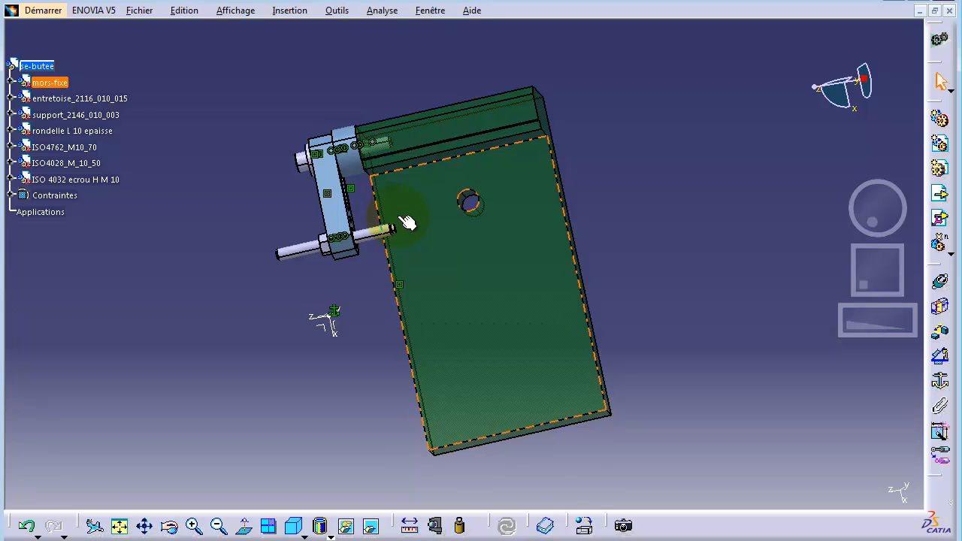
left_click_drag(865, 225, 897, 193)
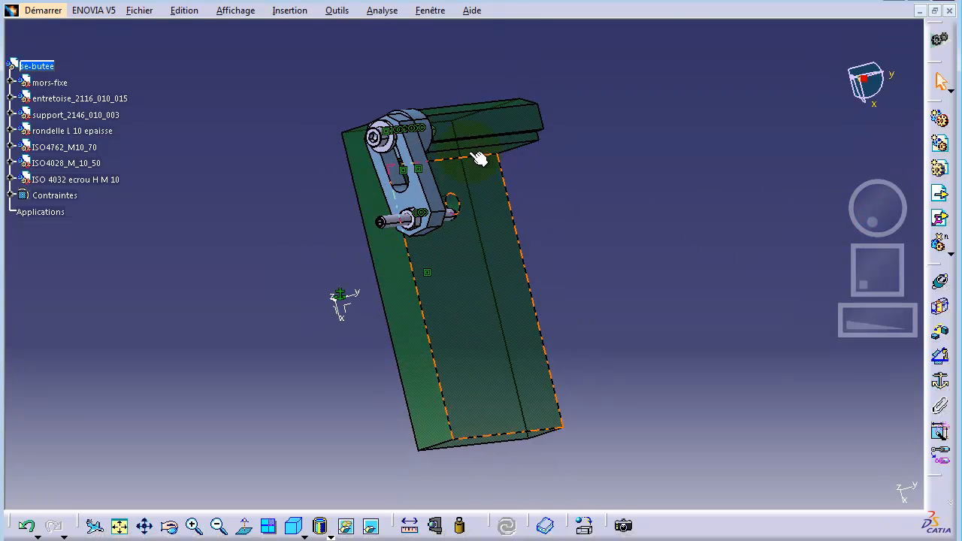
left_click_drag(890, 218, 740, 260)
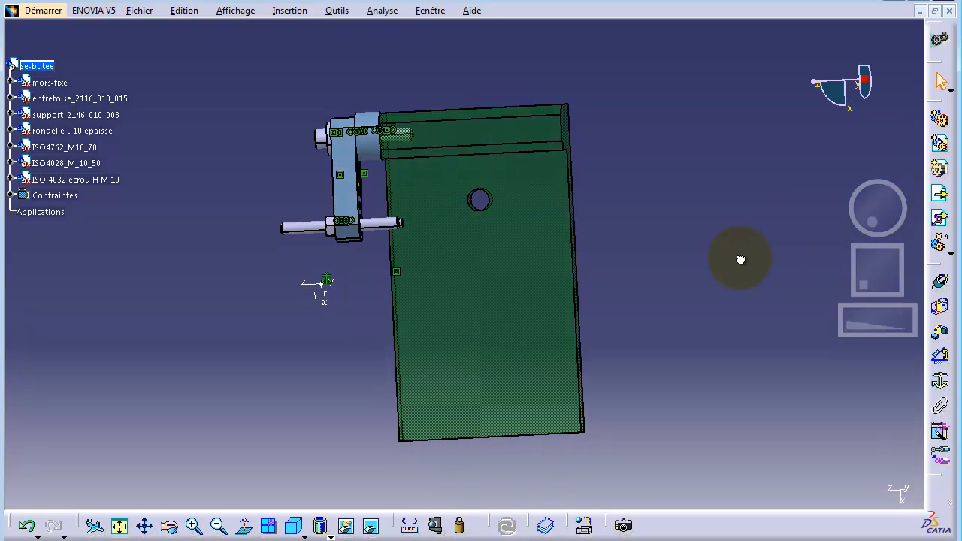
left_click_drag(863, 220, 893, 199)
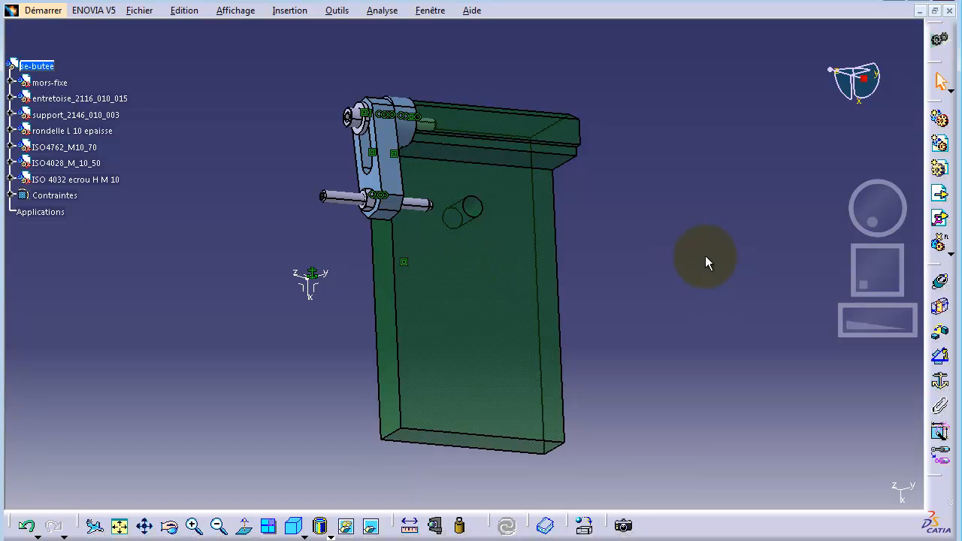
left_click_drag(861, 225, 794, 150)
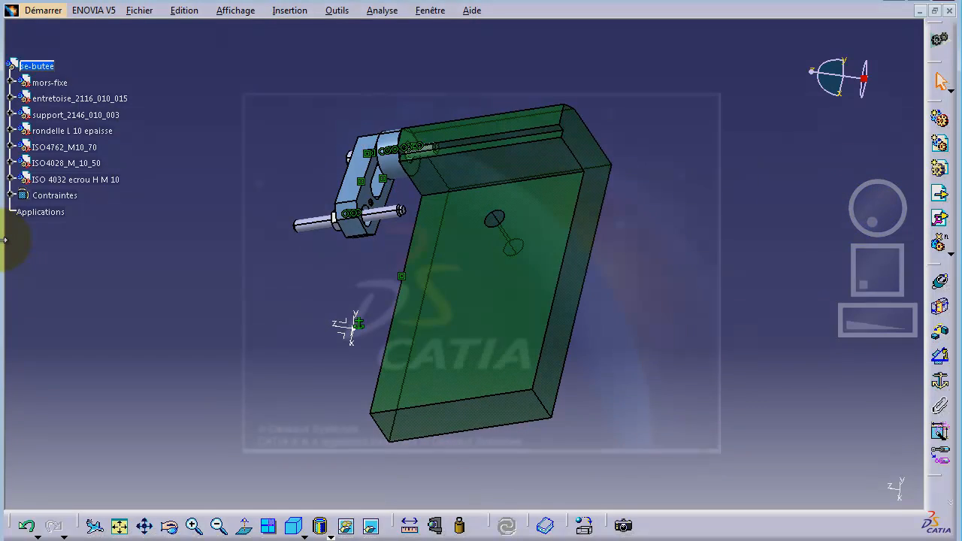